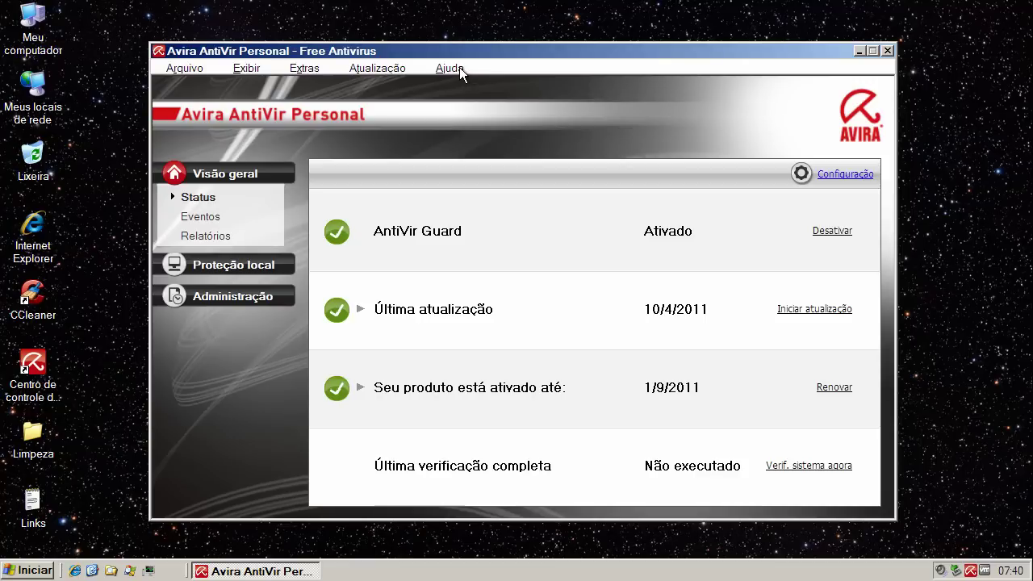
# Step: Check the product version entry in the version information of the About Avira AntiVir Personal dialog, closing it when done
pyautogui.click(451, 69)
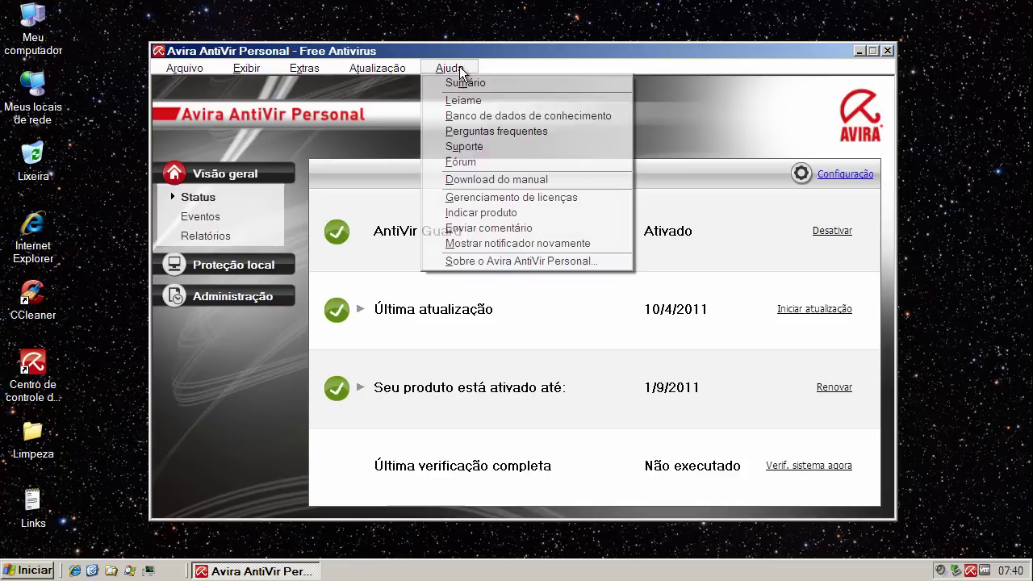
pyautogui.click(466, 261)
pyautogui.click(448, 221)
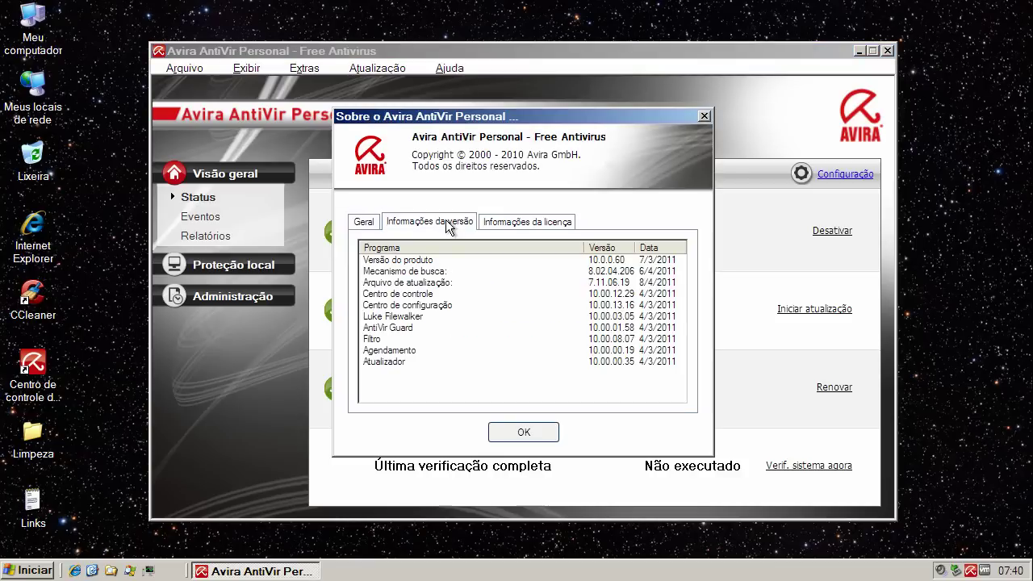
pyautogui.click(432, 260)
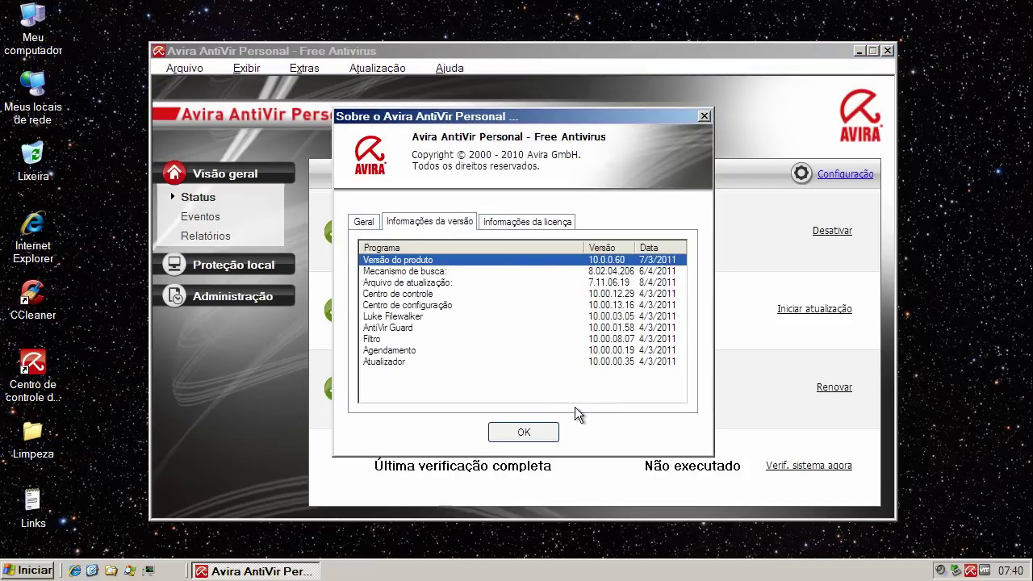
pyautogui.click(539, 434)
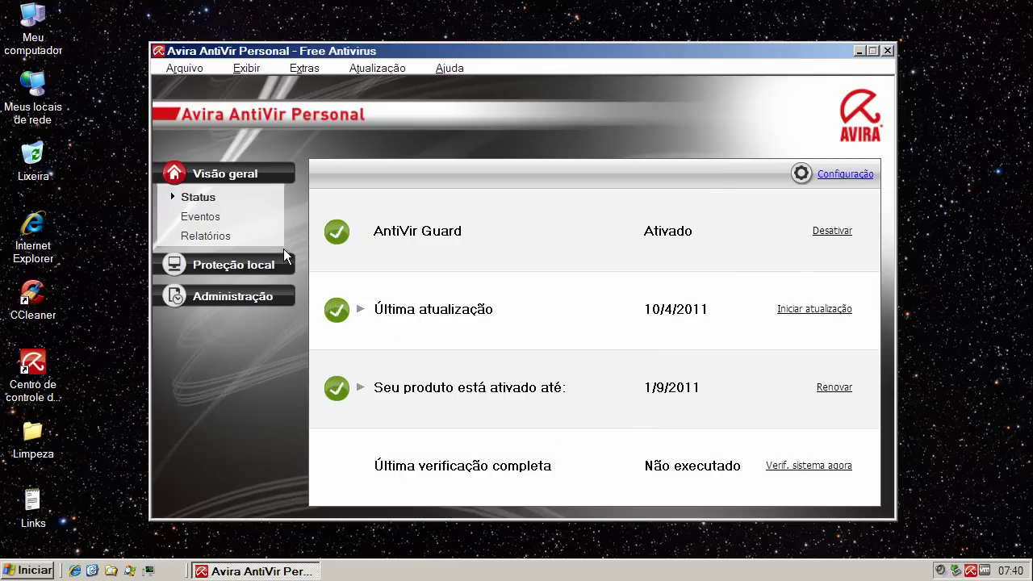
# Step: Look through the antivirus reports, the local protection scanner and the administration quarantine section
pyautogui.click(206, 235)
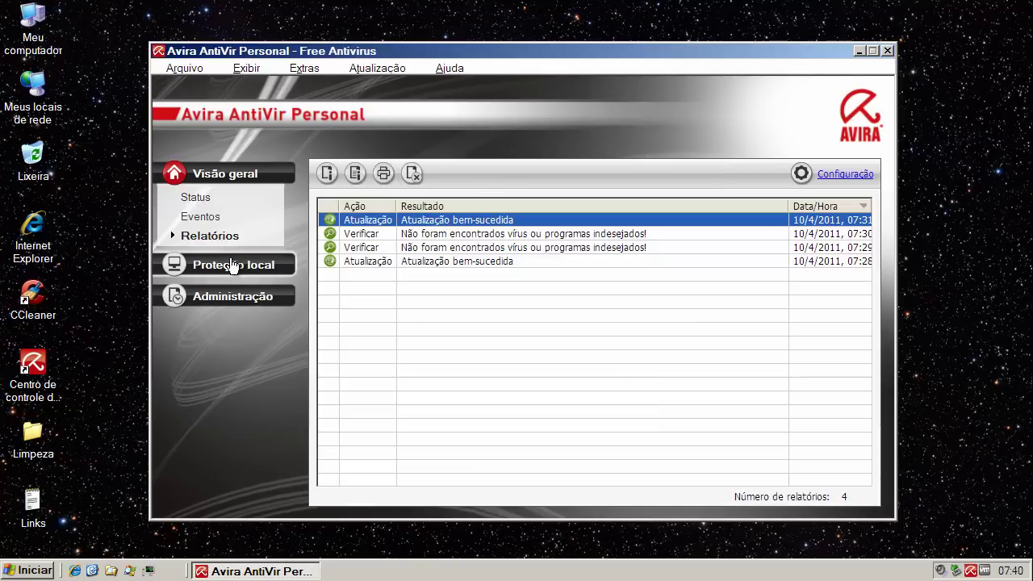
pyautogui.click(233, 266)
pyautogui.click(233, 276)
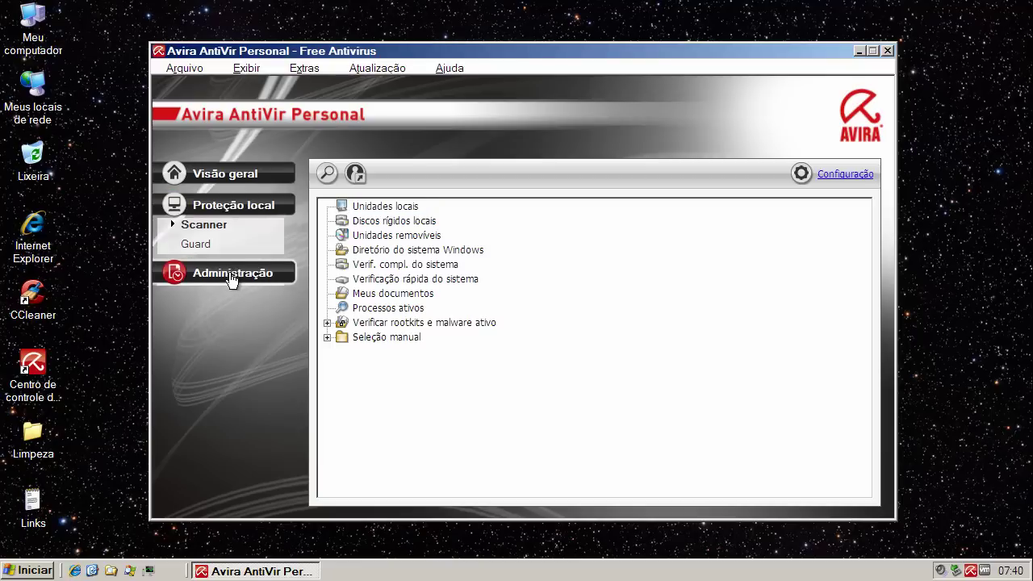
# Step: Run an antivirus update, and close the updater and the Avira control center when it finishes
pyautogui.click(376, 69)
pyautogui.moveTo(463, 68)
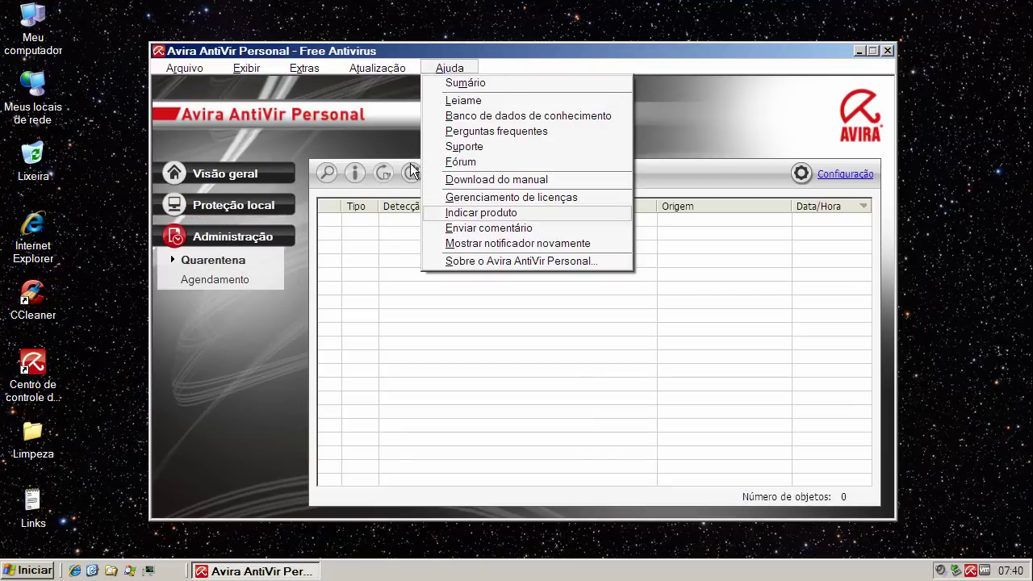
pyautogui.moveTo(359, 70)
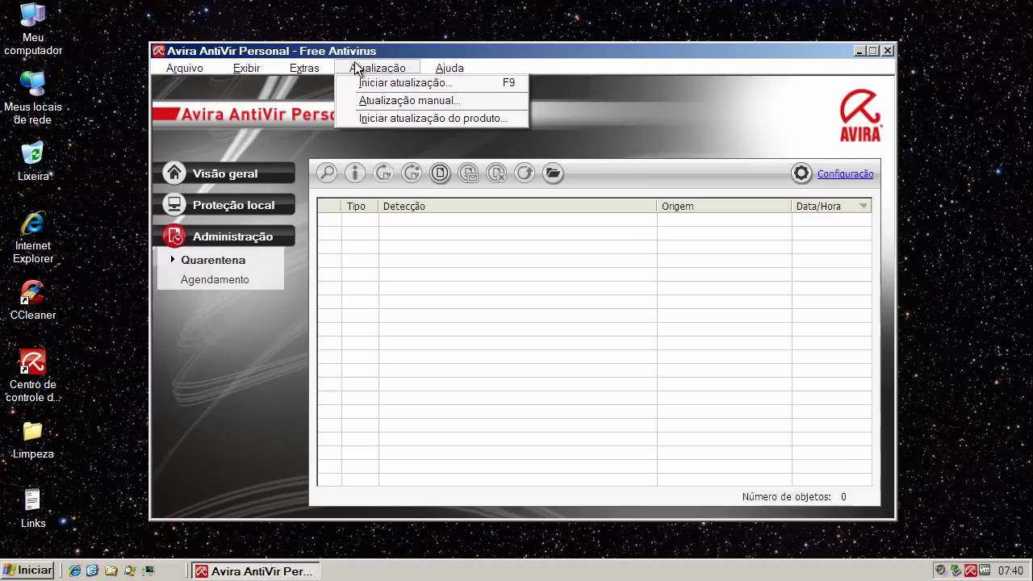
pyautogui.click(401, 84)
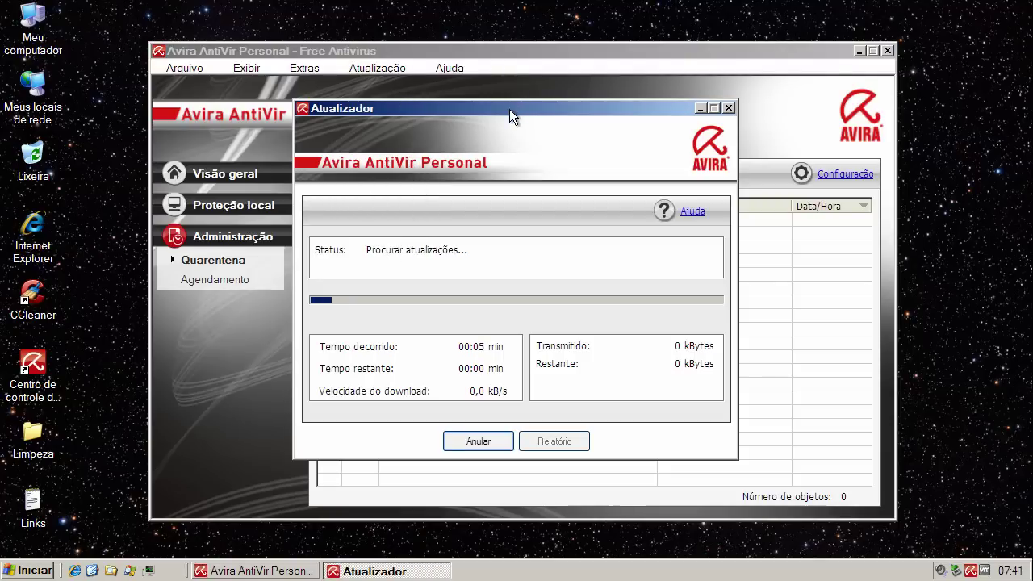
pyautogui.moveTo(516, 107); pyautogui.dragTo(555, 102)
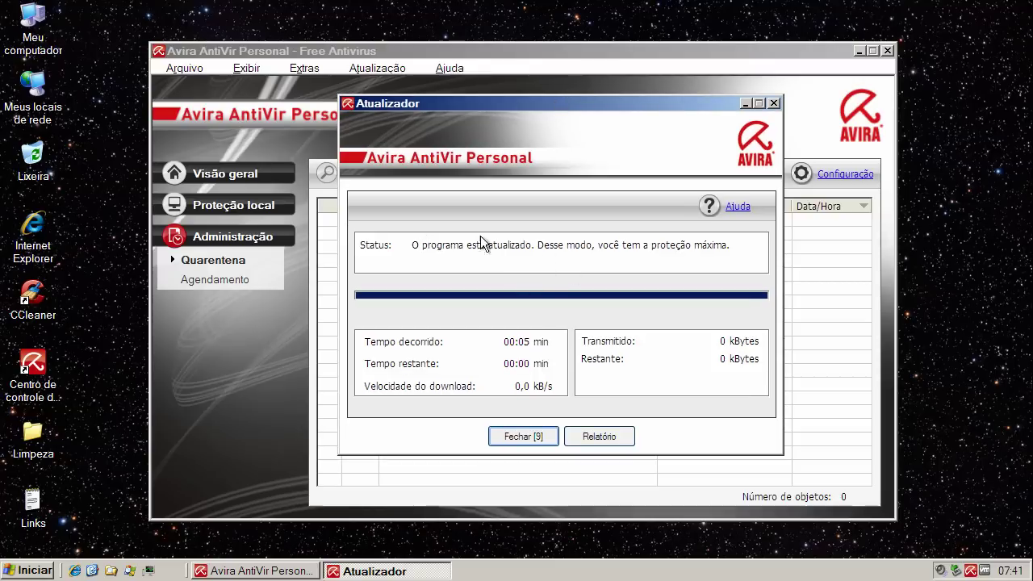
pyautogui.click(530, 436)
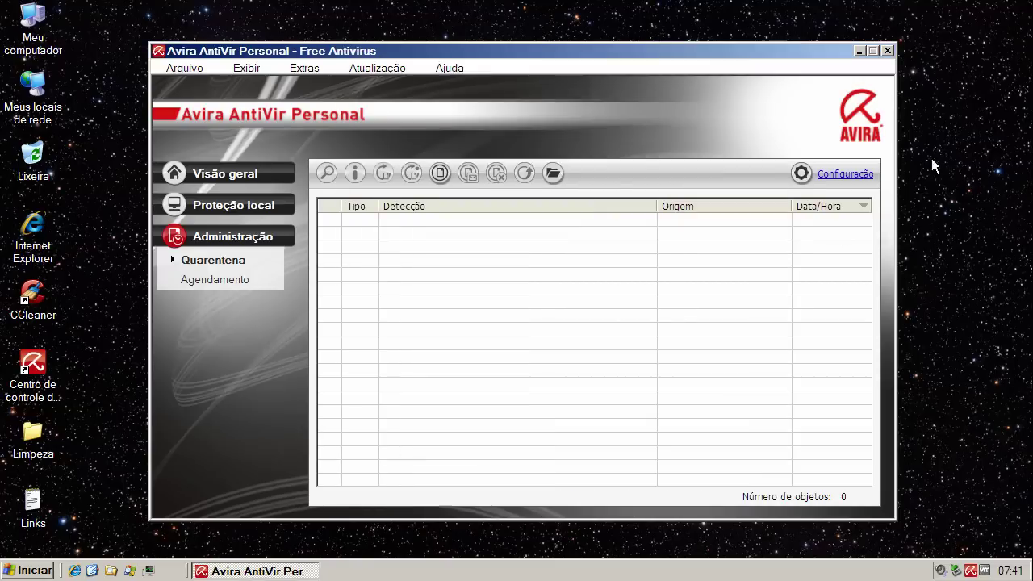
pyautogui.click(888, 51)
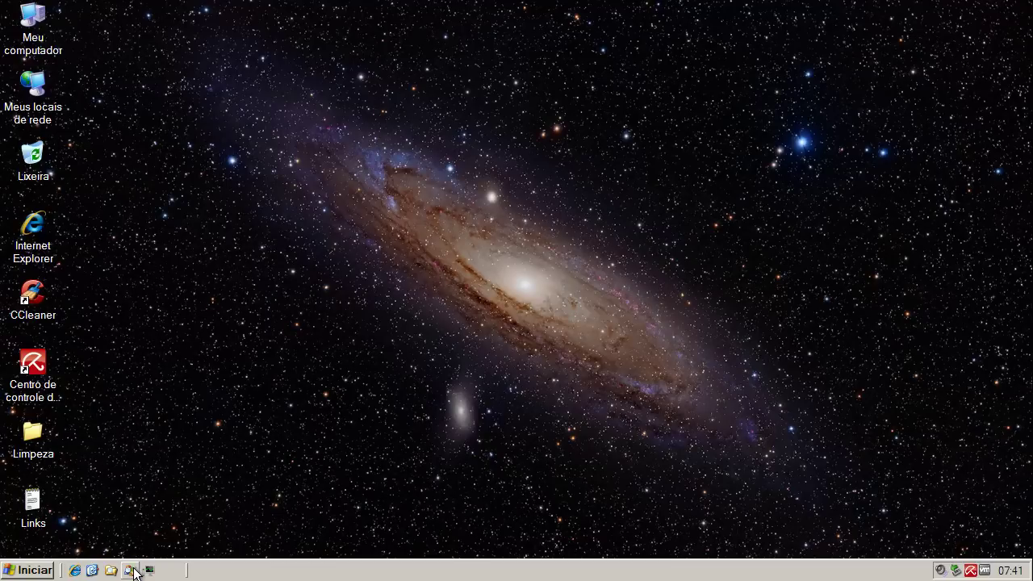
# Step: Inspect the running Avira GmbH processes with their descriptions and company names in Process Explorer, leaving it minimized
pyautogui.click(130, 570)
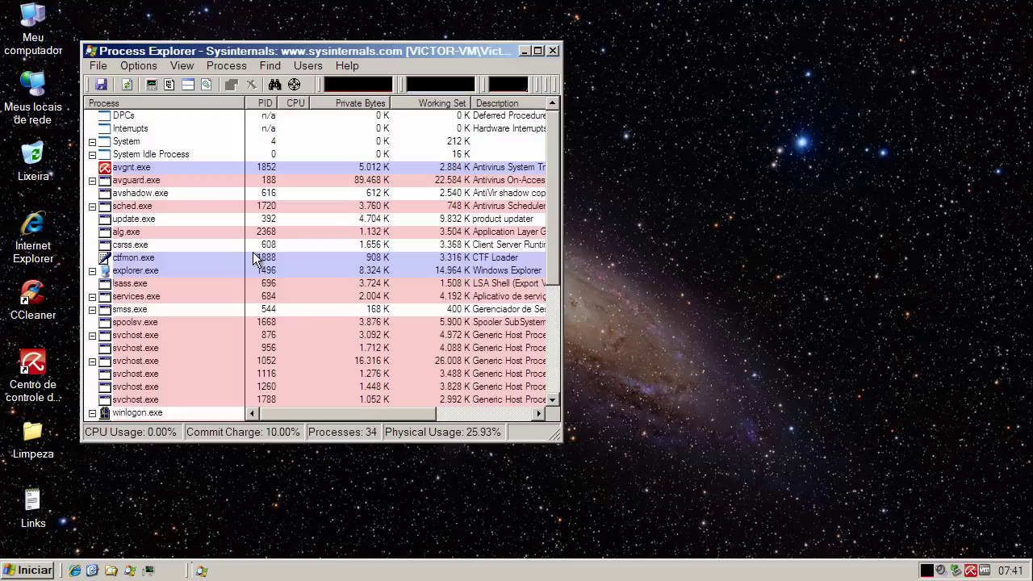
pyautogui.moveTo(331, 413); pyautogui.dragTo(430, 413)
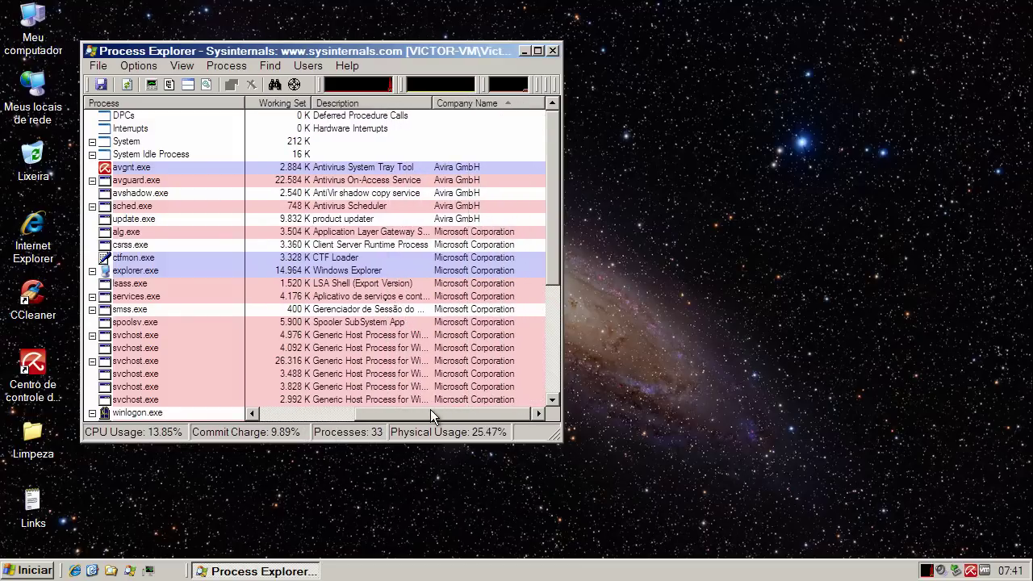
pyautogui.moveTo(440, 172); pyautogui.dragTo(448, 209)
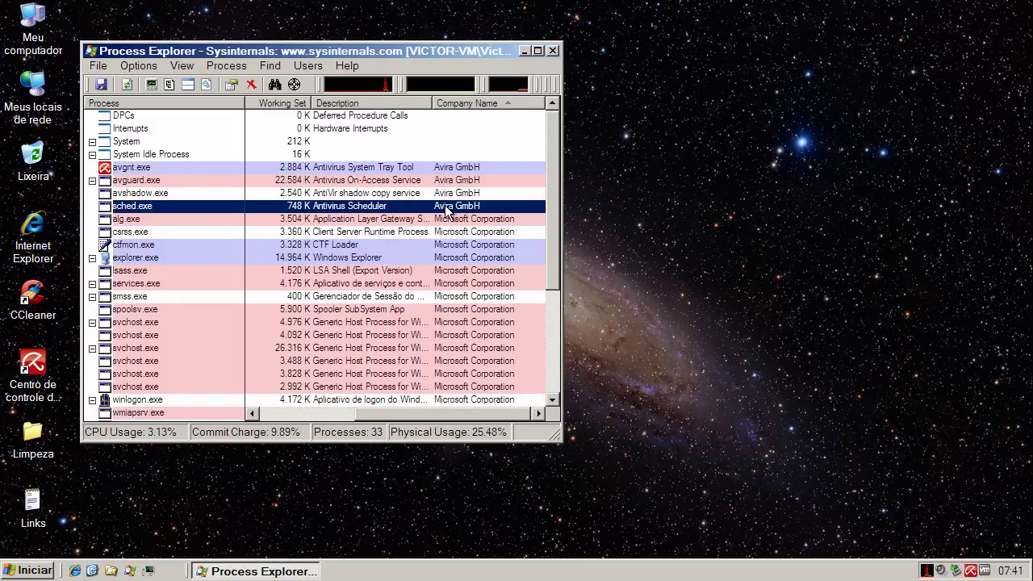
pyautogui.click(300, 167)
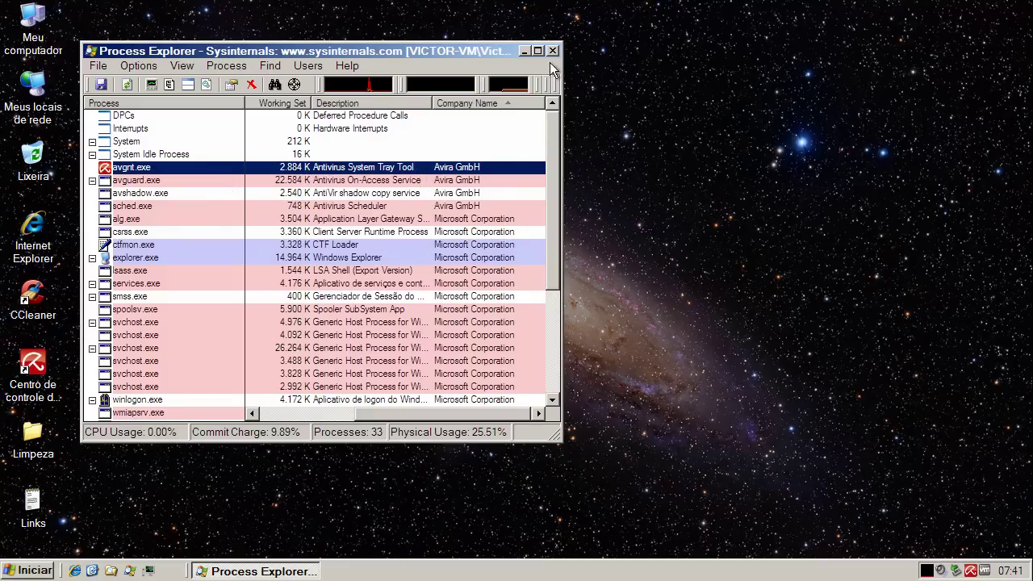
pyautogui.click(523, 52)
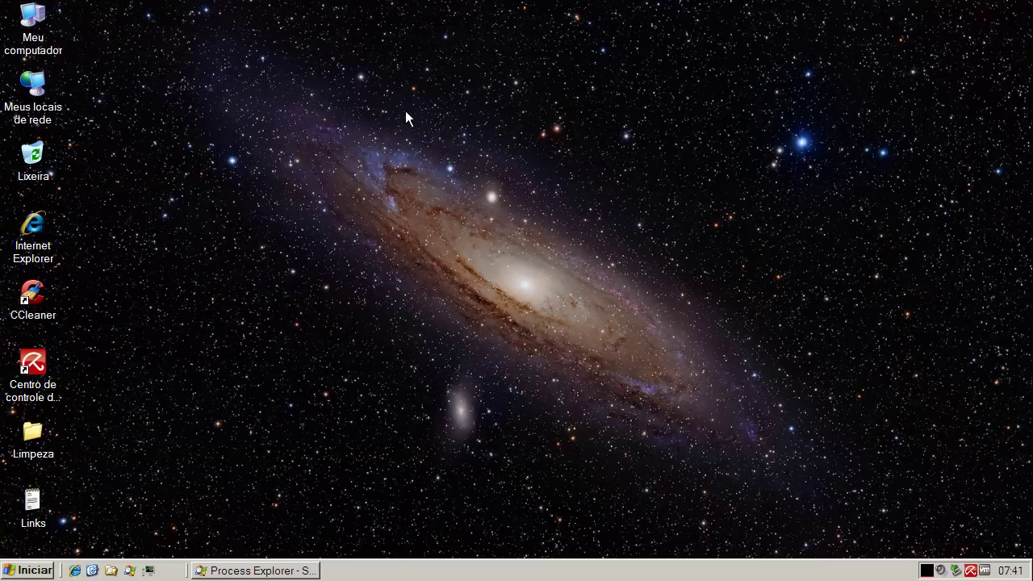
# Step: Open the Links text file from the desktop, copy the address takau.org/pita/INC/3.exe and minimize the file
pyautogui.doubleClick(35, 501)
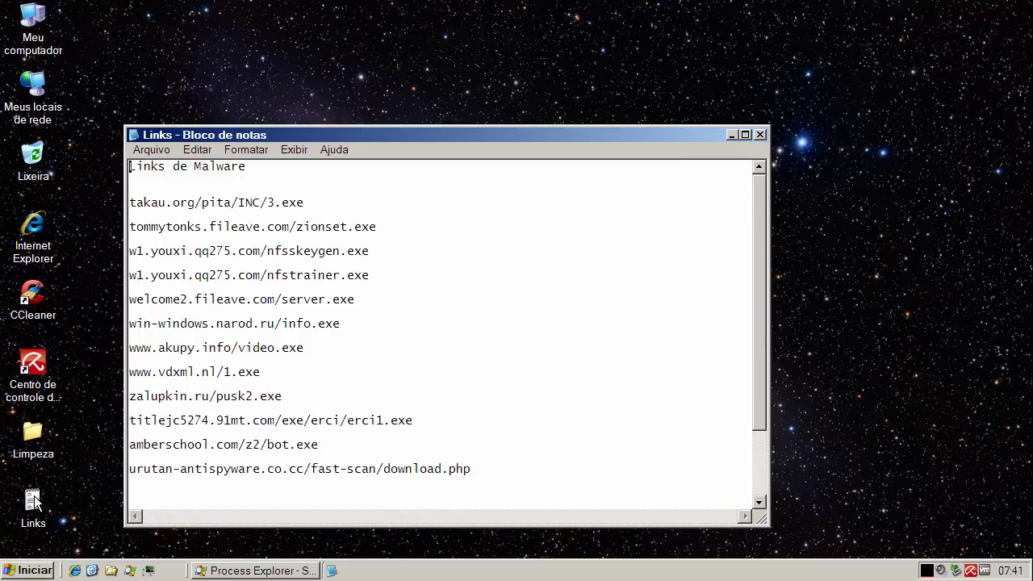
pyautogui.doubleClick(283, 202)
pyautogui.rightClick(282, 204)
pyautogui.click(319, 255)
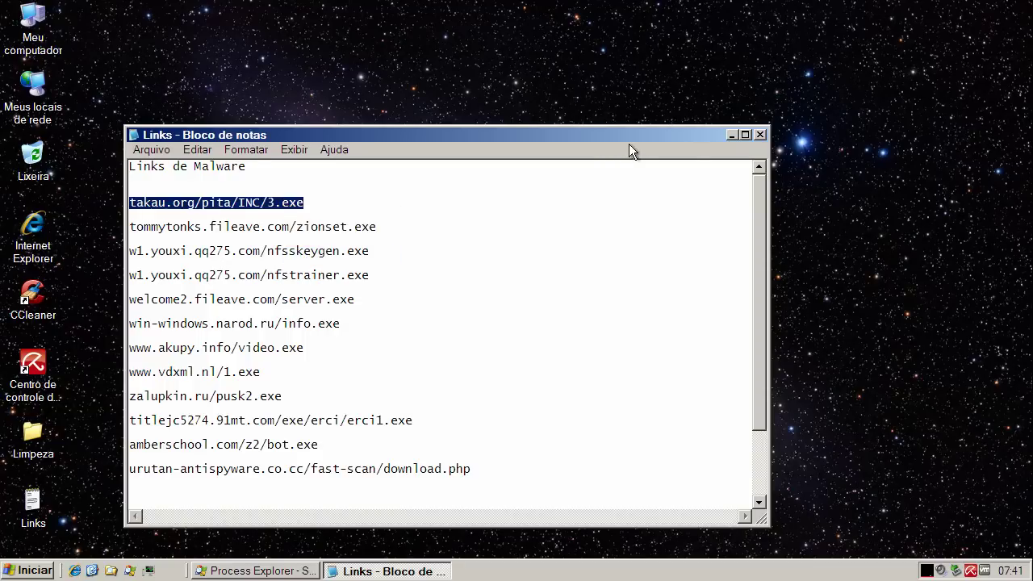
pyautogui.click(732, 135)
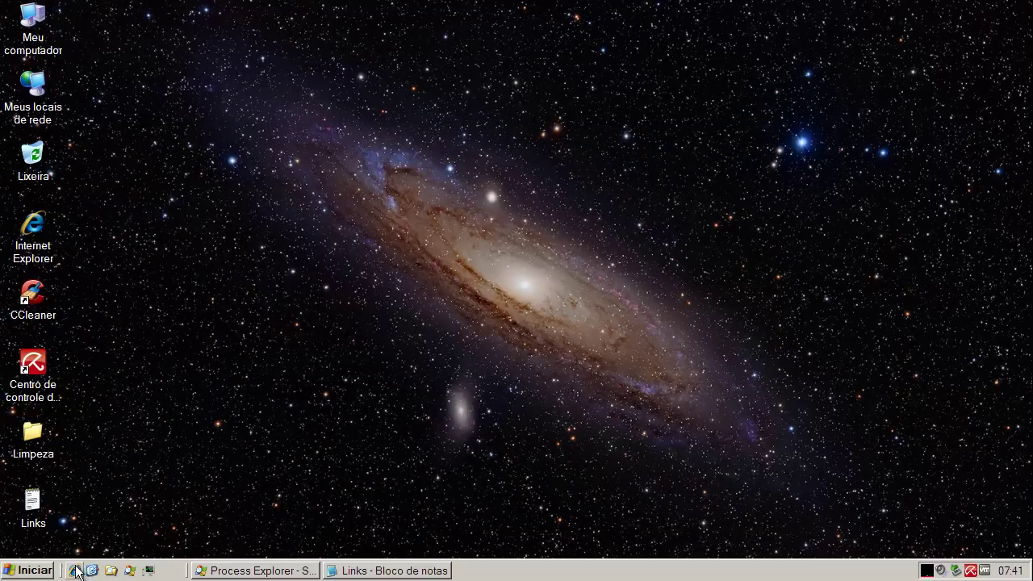
# Step: Open takau.org/pita/INC/3.exe in Internet Explorer, and return to the browser's home page
pyautogui.click(75, 570)
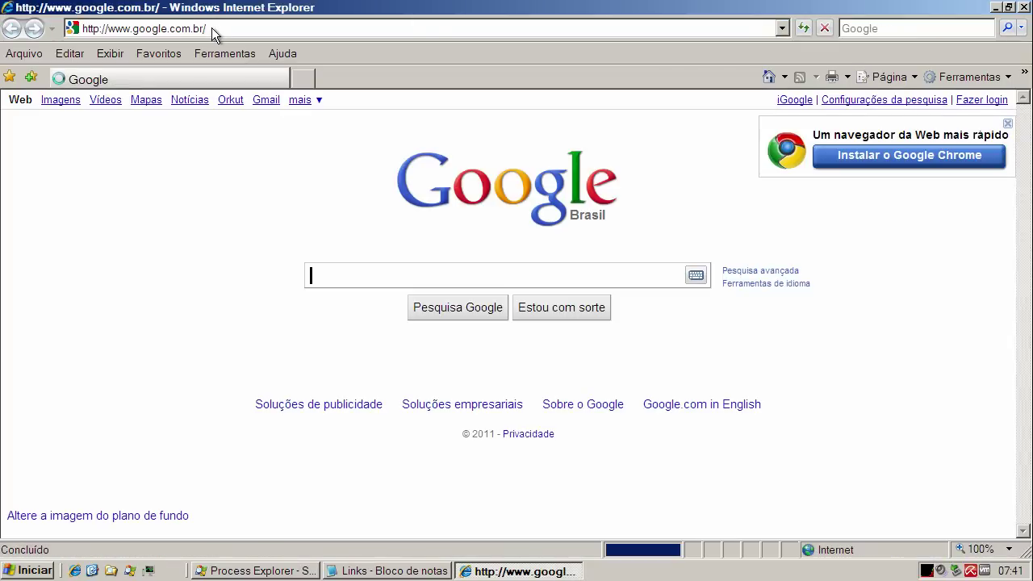
pyautogui.click(211, 29)
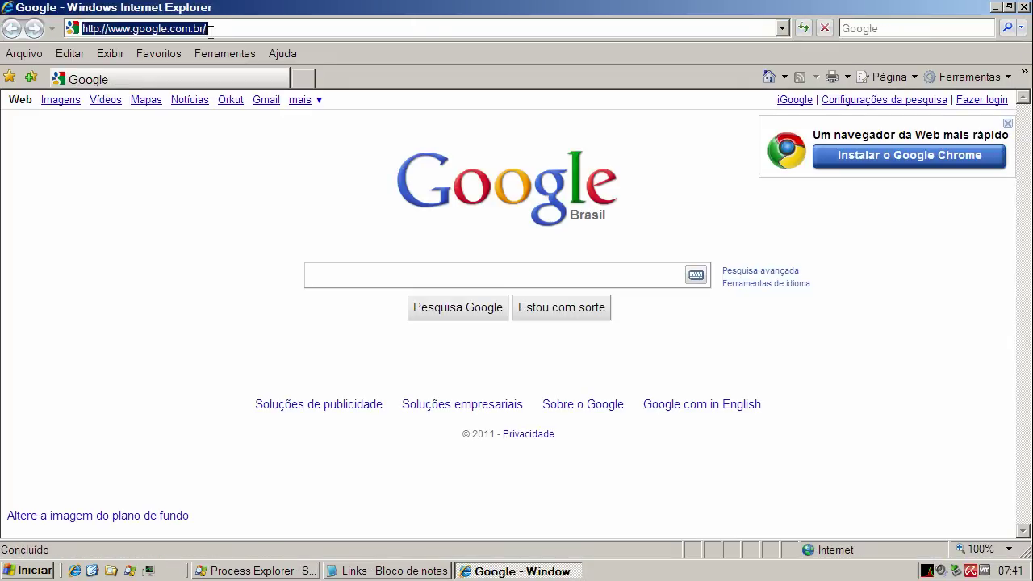
pyautogui.hotkey('ctrl', 'v')
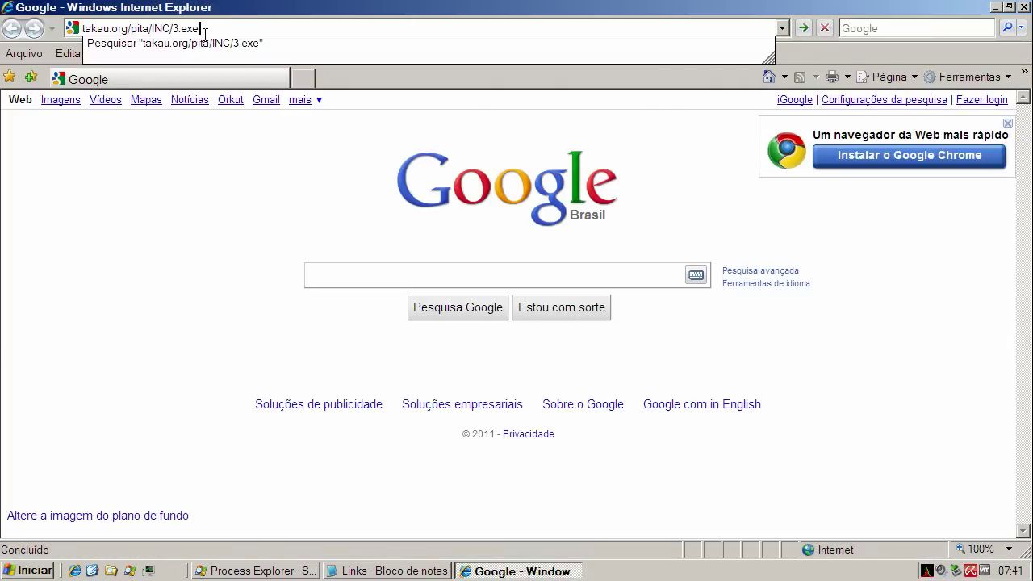
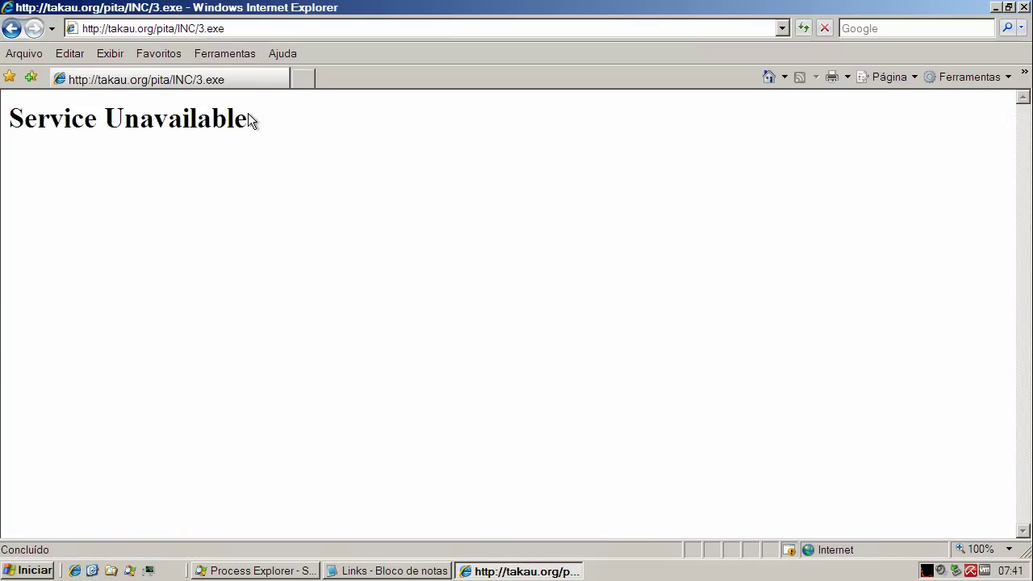
pyautogui.click(770, 76)
# Step: Copy the address tommytonks.fileave.com/zionset.exe from the Links file and try to open it in the browser
pyautogui.click(364, 571)
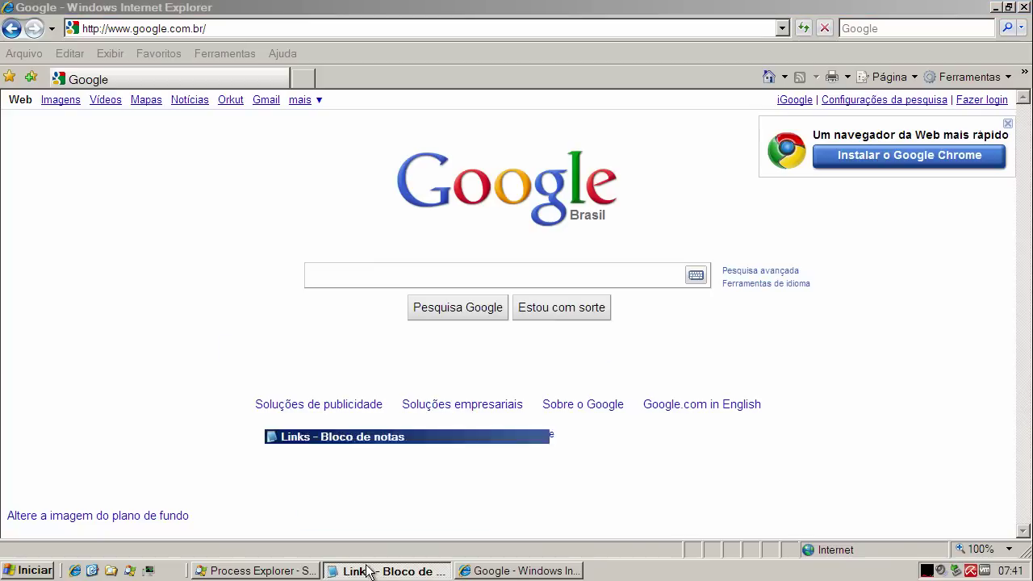
pyautogui.doubleClick(187, 226)
pyautogui.rightClick(188, 226)
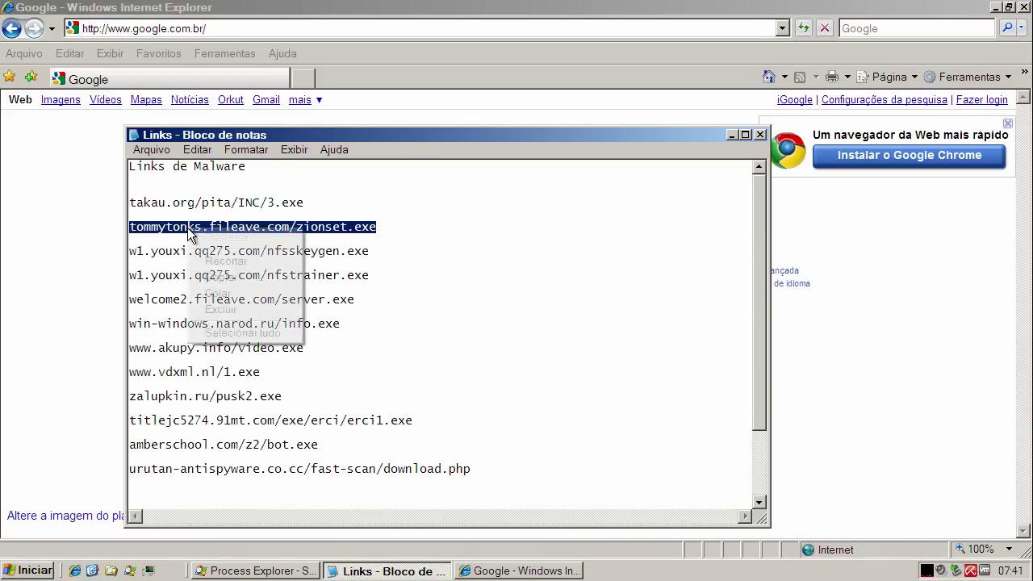
pyautogui.click(220, 276)
pyautogui.click(170, 28)
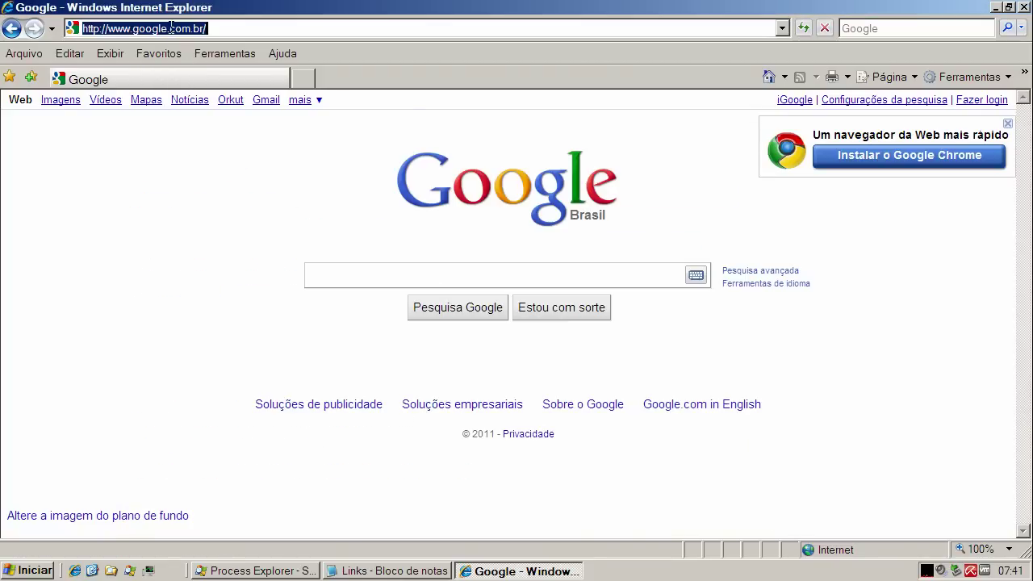
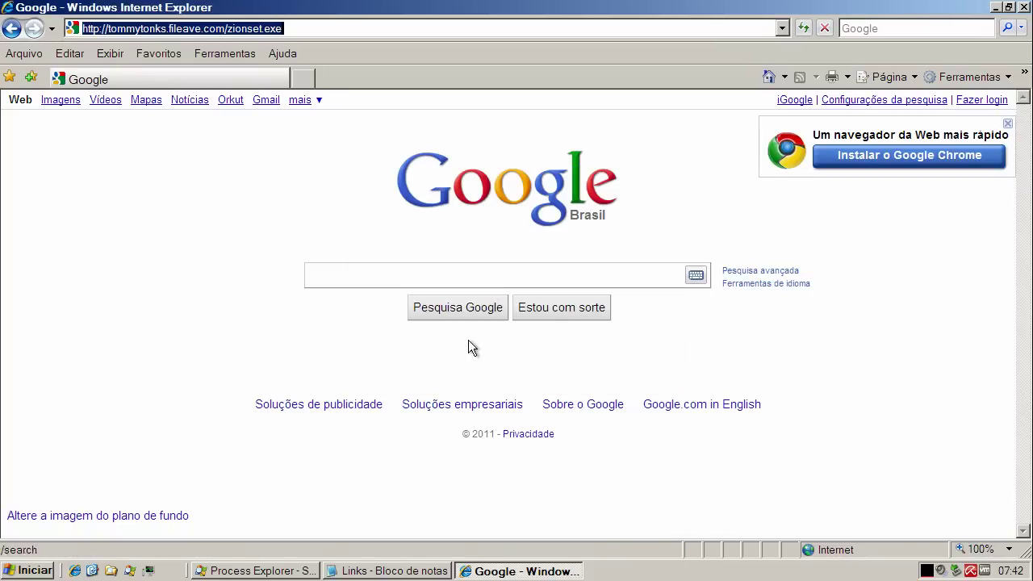
# Step: Copy the address w1.youxi.qq275.com/nfsskeygen.exe from the Links file and open it in the browser
pyautogui.click(351, 575)
pyautogui.doubleClick(272, 251)
pyautogui.rightClick(272, 251)
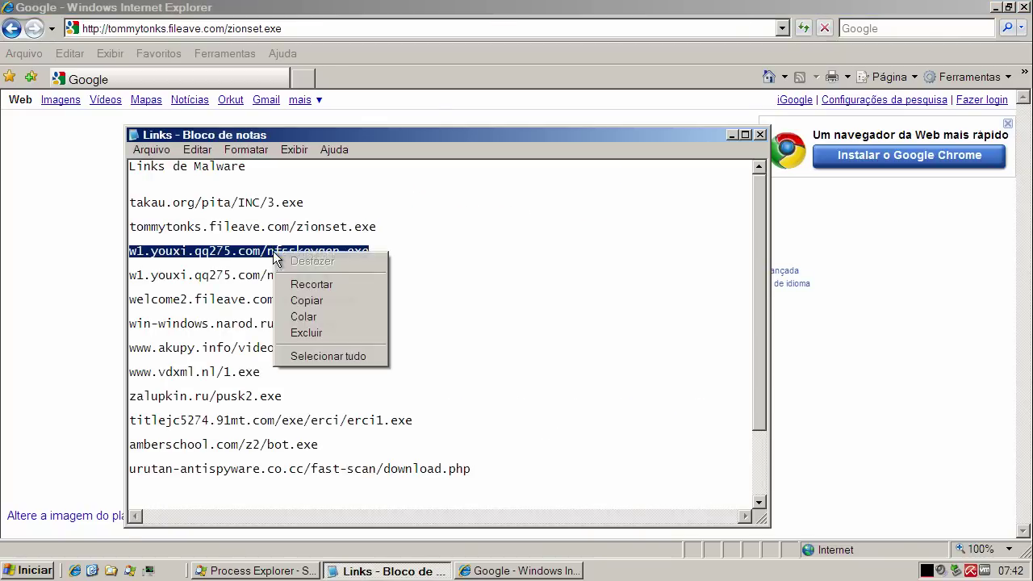
pyautogui.click(305, 300)
pyautogui.click(278, 30)
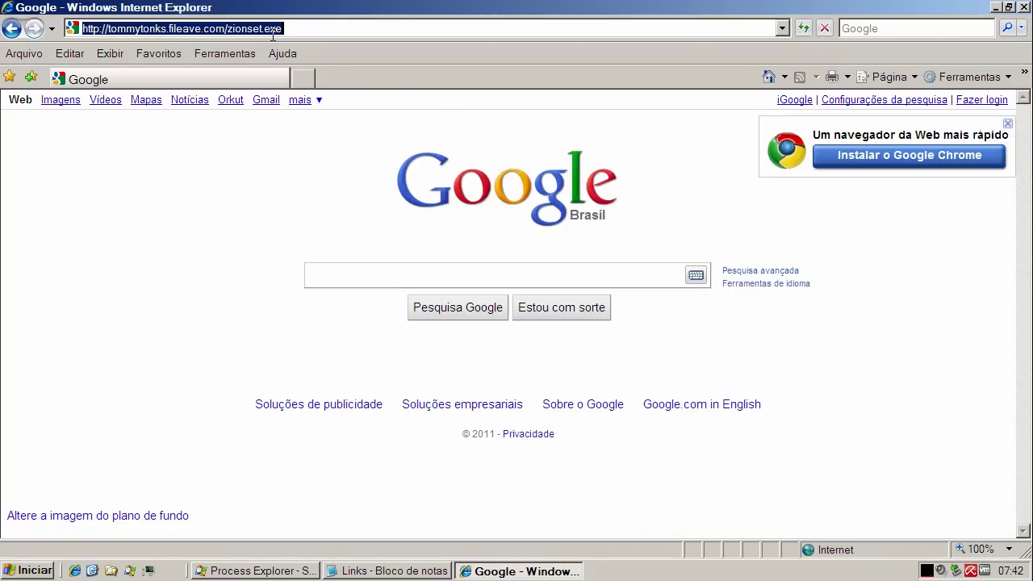
pyautogui.press('super')
pyautogui.press('Escape')
pyautogui.moveTo(281, 30); pyautogui.dragTo(84, 29)
pyautogui.hotkey('ctrl', 'v')
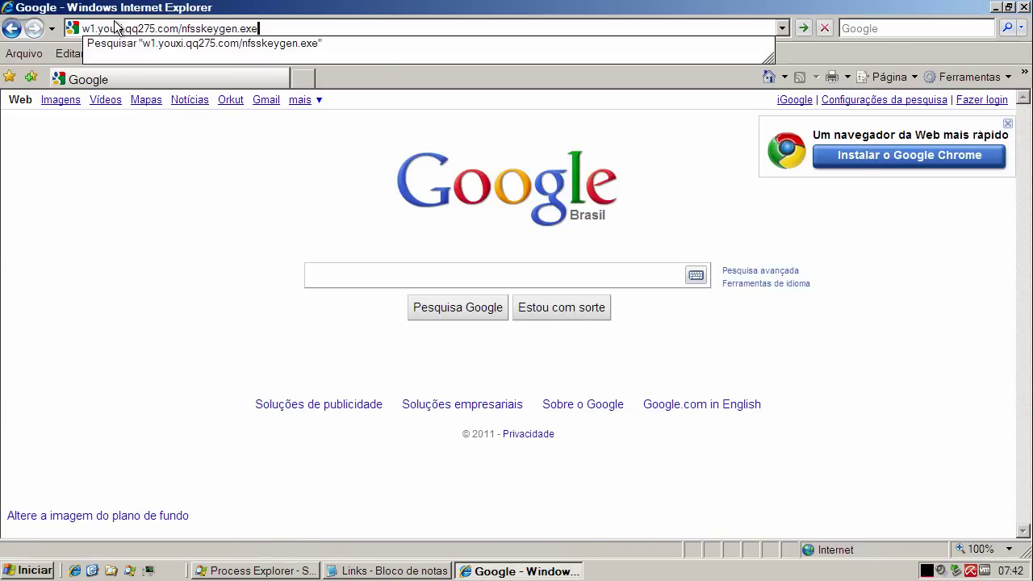
pyautogui.press('Return')
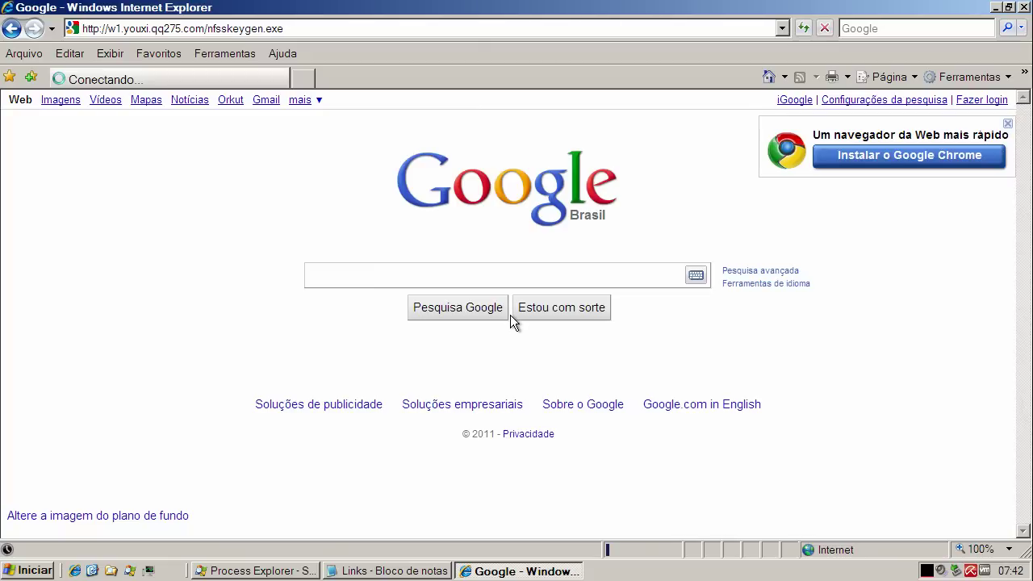
# Step: Download and run nfsskeygen.exe, and generate keys in the Need for Speed Shift keygen window
pyautogui.click(506, 295)
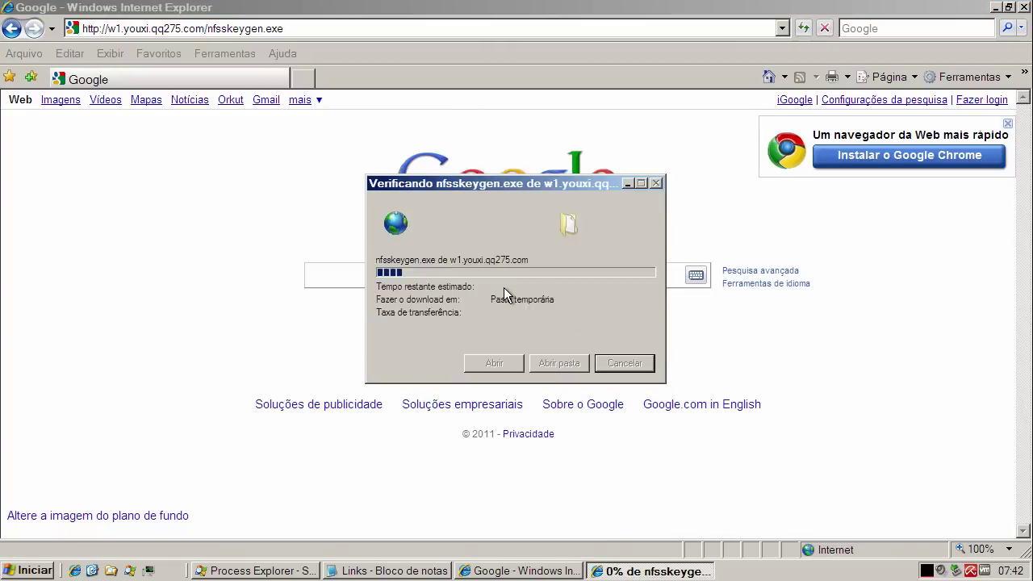
pyautogui.click(569, 282)
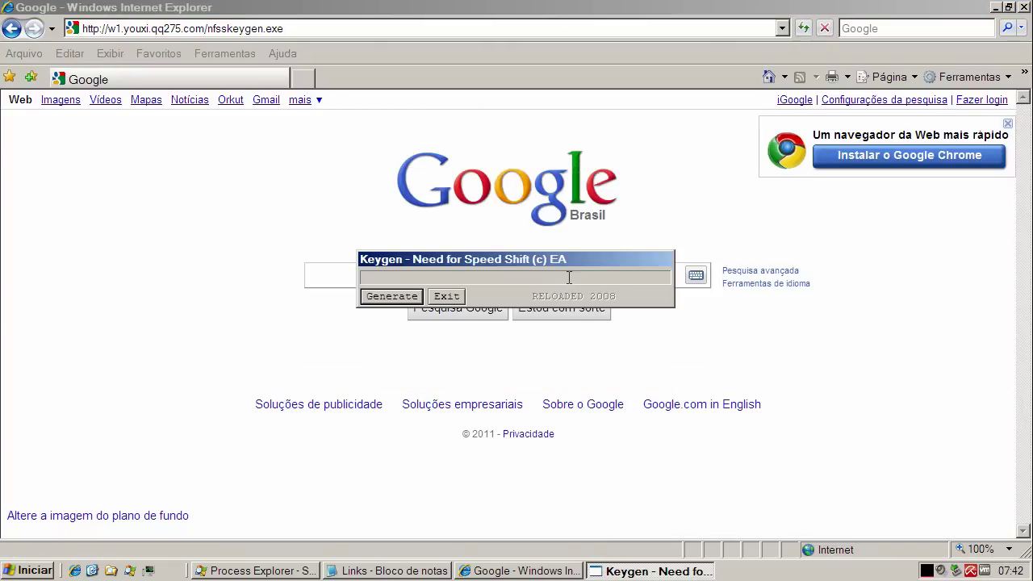
pyautogui.click(405, 296)
pyautogui.click(404, 297)
pyautogui.click(404, 297)
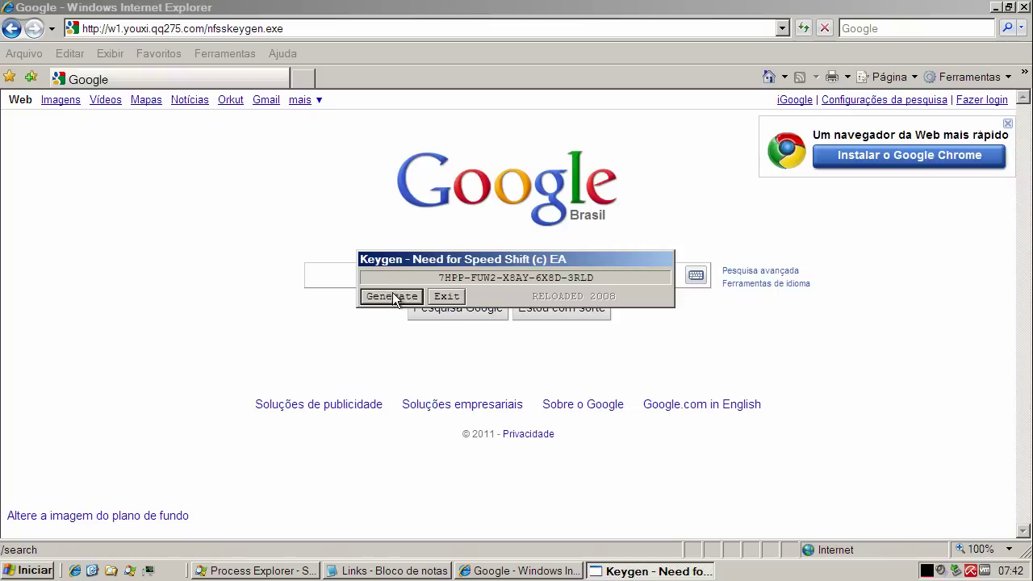
# Step: Exit the keygen and copy the address w1.youxi.qq275.com/nfstrainer.exe from the Links file
pyautogui.click(444, 297)
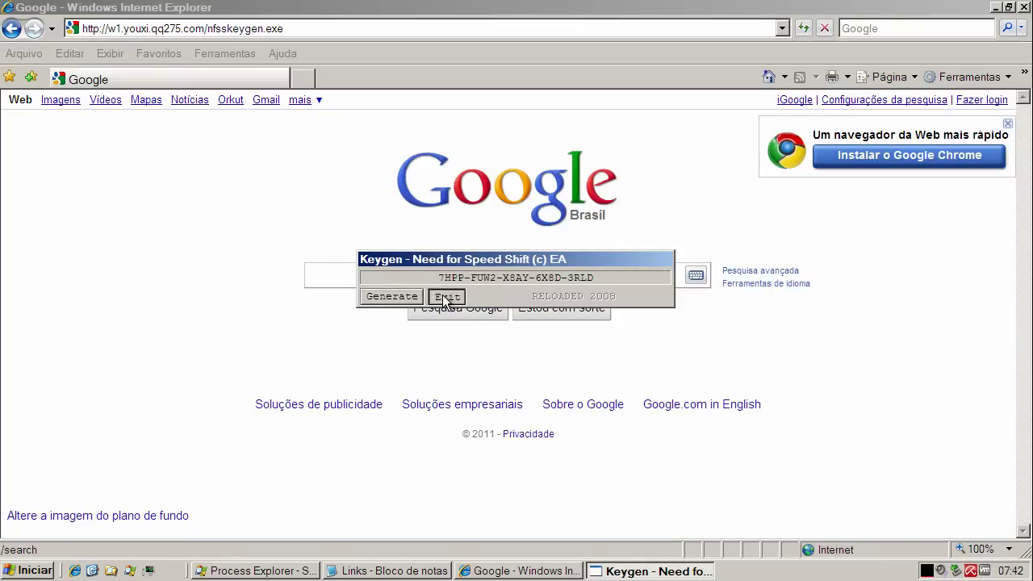
pyautogui.click(364, 573)
pyautogui.doubleClick(288, 275)
pyautogui.rightClick(233, 276)
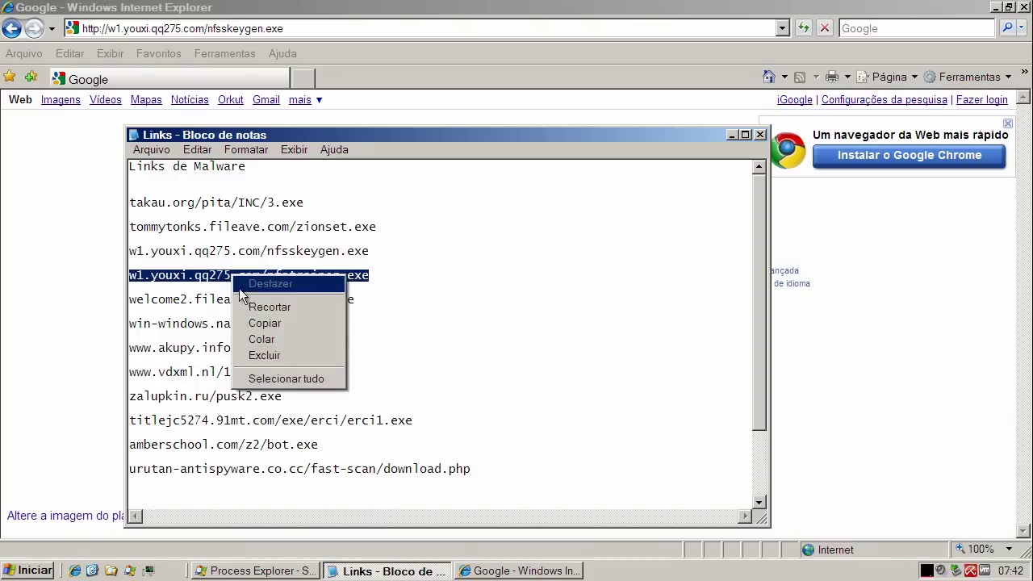
pyautogui.click(266, 322)
# Step: Open the copied nfstrainer.exe address in the browser and choose to run the file
pyautogui.click(203, 35)
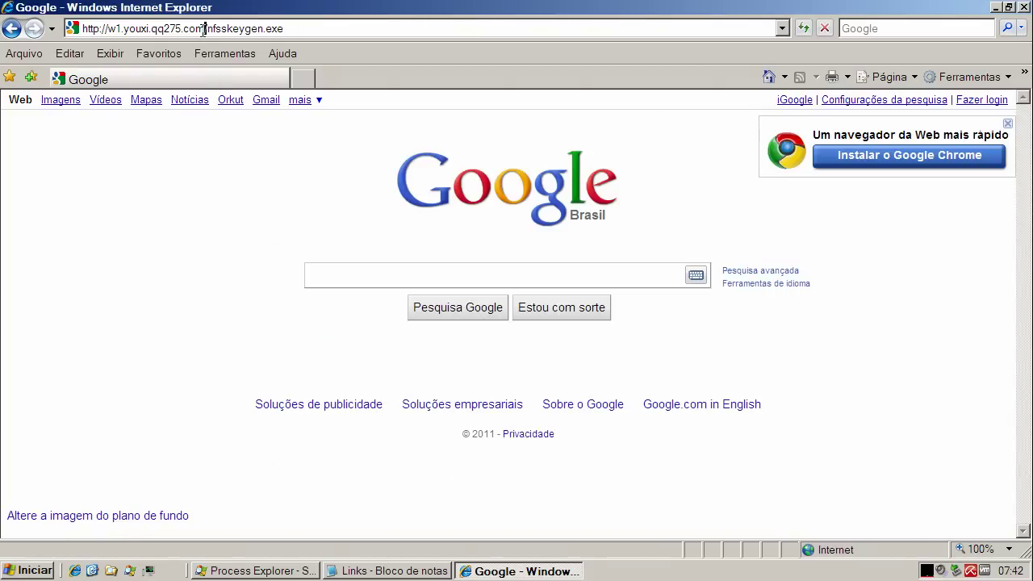
pyautogui.click(202, 30)
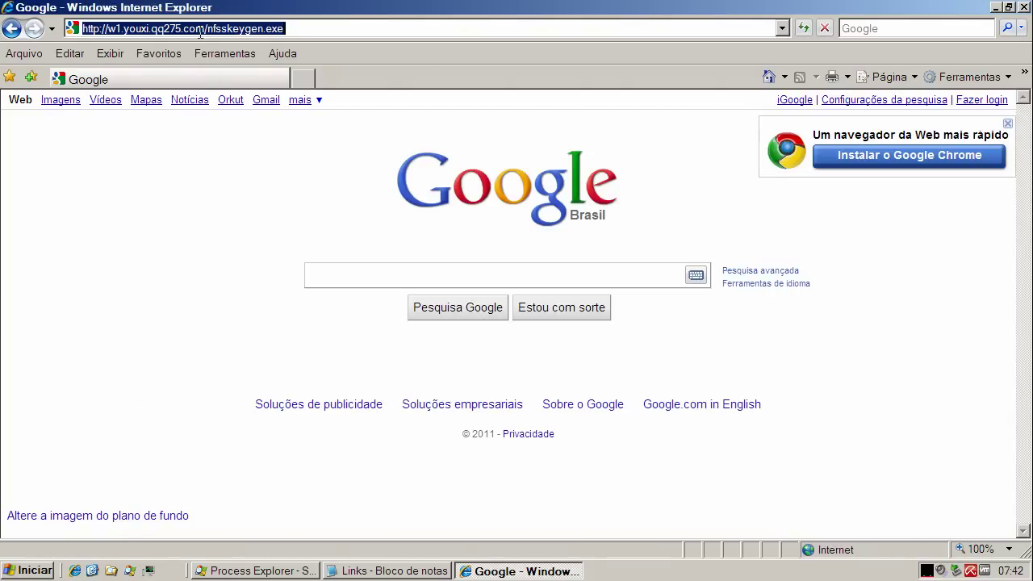
pyautogui.hotkey('ctrl', 'v')
pyautogui.press('Return')
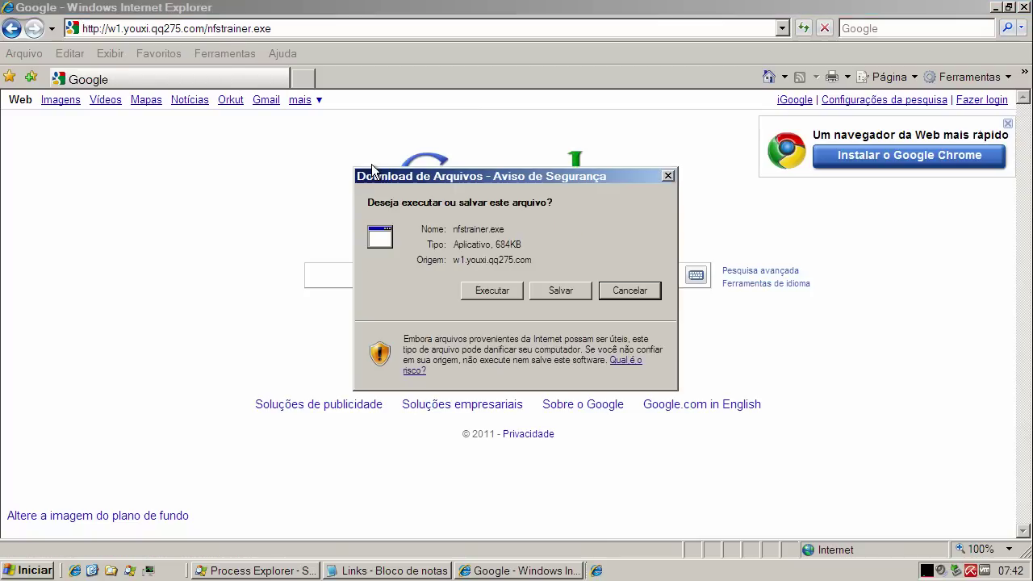
pyautogui.click(484, 292)
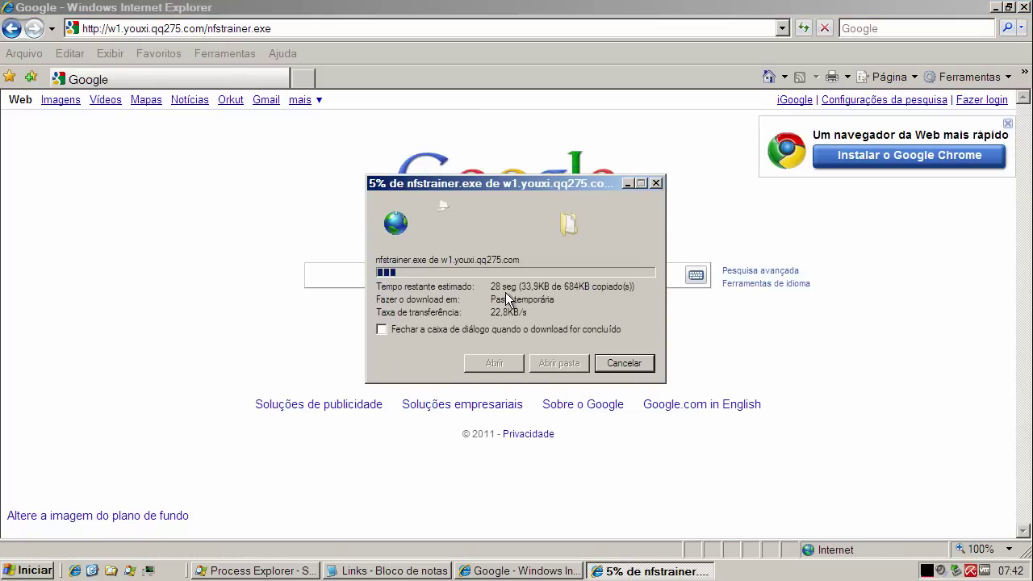
pyautogui.moveTo(513, 182); pyautogui.dragTo(484, 171)
# Step: Copy the address welcome2.fileave.com/server.exe from the Links file and minimize the file
pyautogui.click(389, 571)
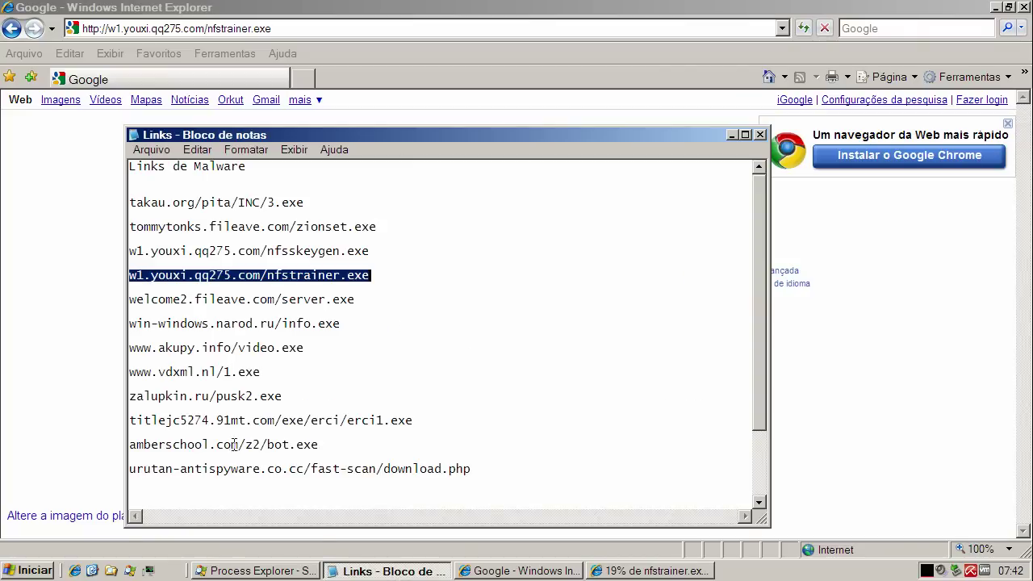
pyautogui.doubleClick(209, 298)
pyautogui.rightClick(208, 296)
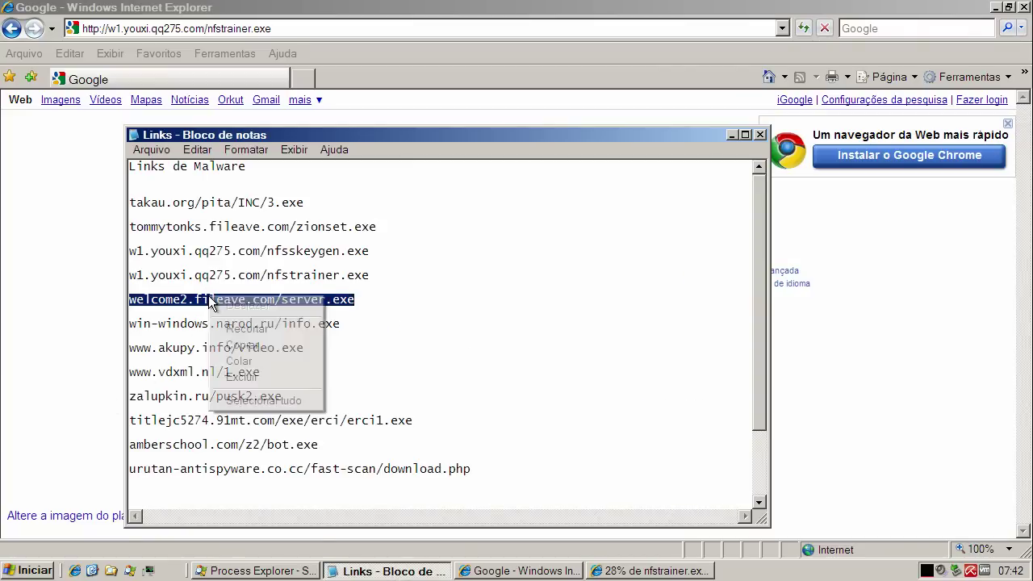
pyautogui.click(241, 344)
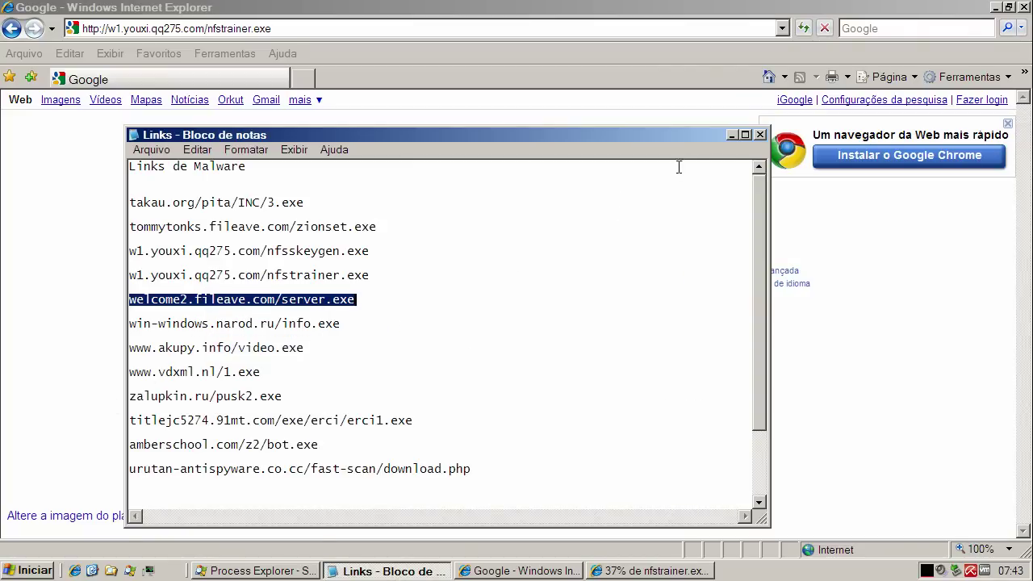
pyautogui.click(733, 135)
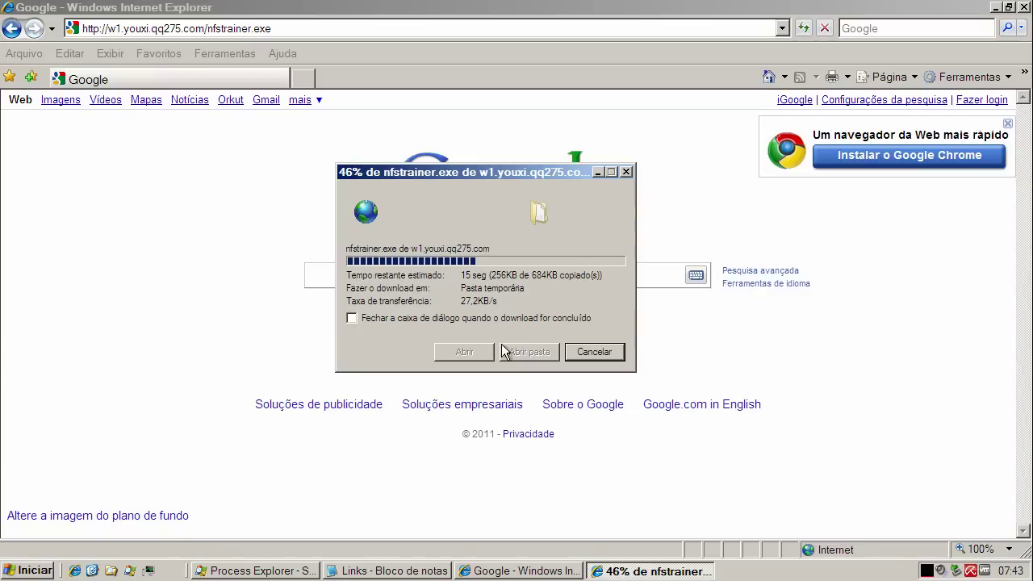
# Step: Check the running processes in Process Explorer, and return to the nfstrainer.exe download window
pyautogui.click(208, 571)
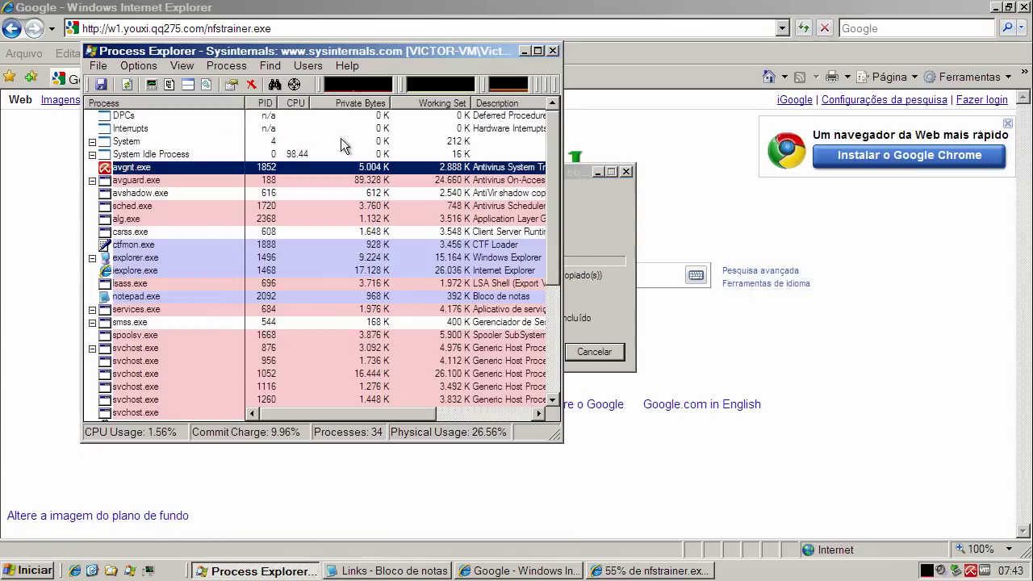
pyautogui.moveTo(557, 155)
pyautogui.mouseDown()
pyautogui.moveTo(567, 264)
pyautogui.moveTo(564, 140)
pyautogui.mouseUp()
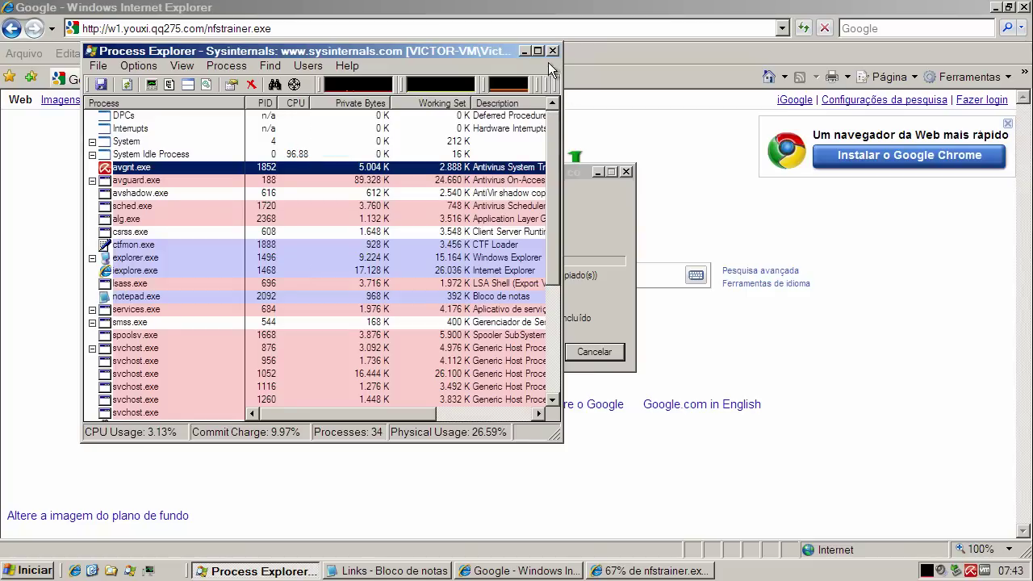
pyautogui.click(525, 51)
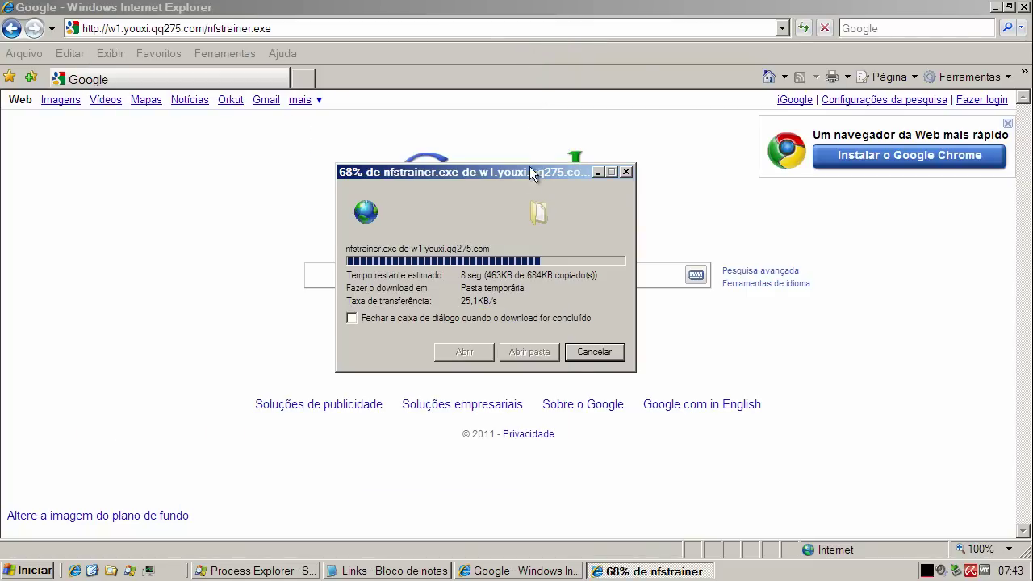
pyautogui.moveTo(507, 169); pyautogui.dragTo(525, 195)
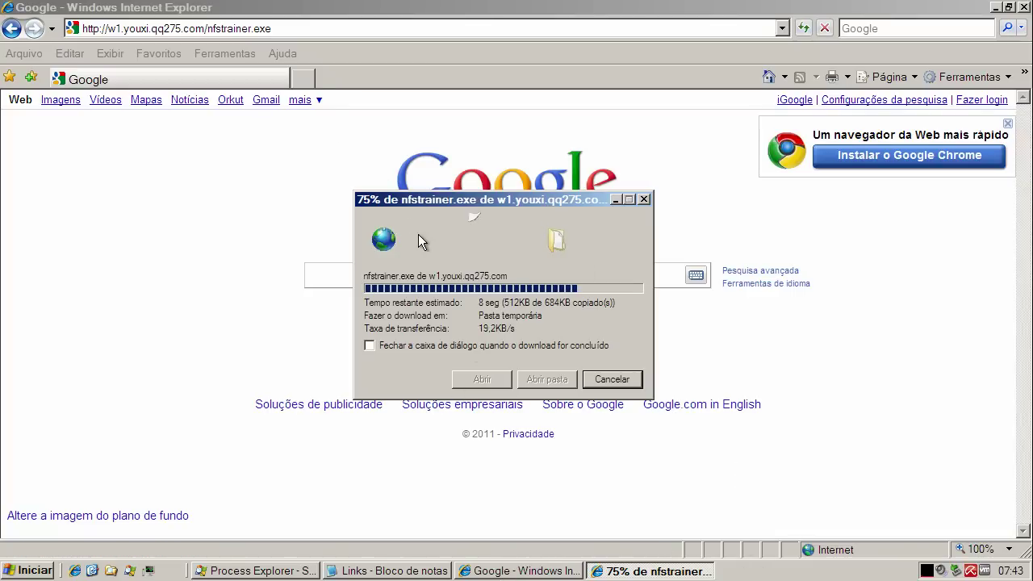
# Step: Open the copied server.exe address in a new browser tab, choose to run the file, and return from that tab to the nfstrainer.exe download
pyautogui.click(307, 80)
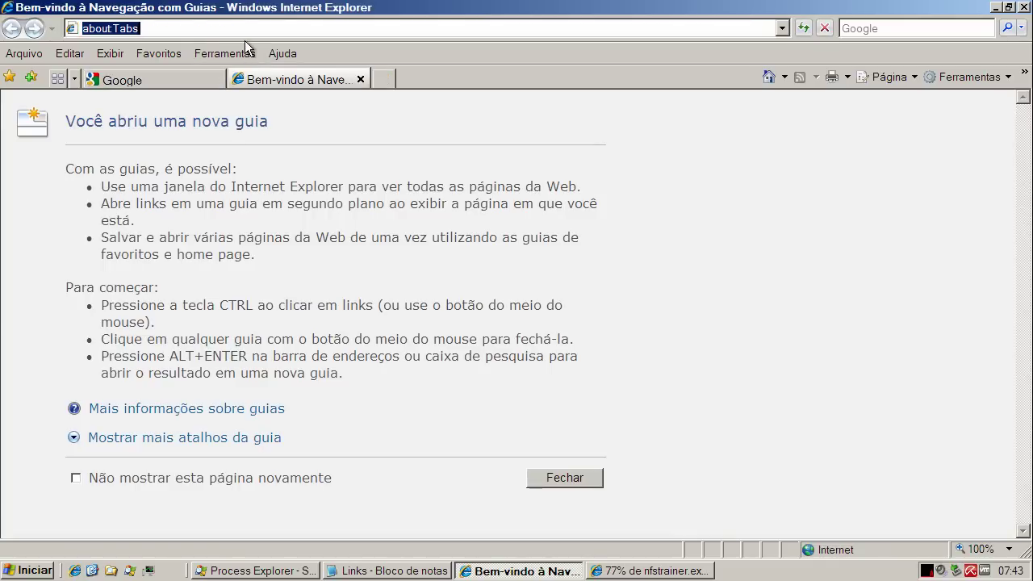
pyautogui.hotkey('ctrl', 'v')
pyautogui.press('Return')
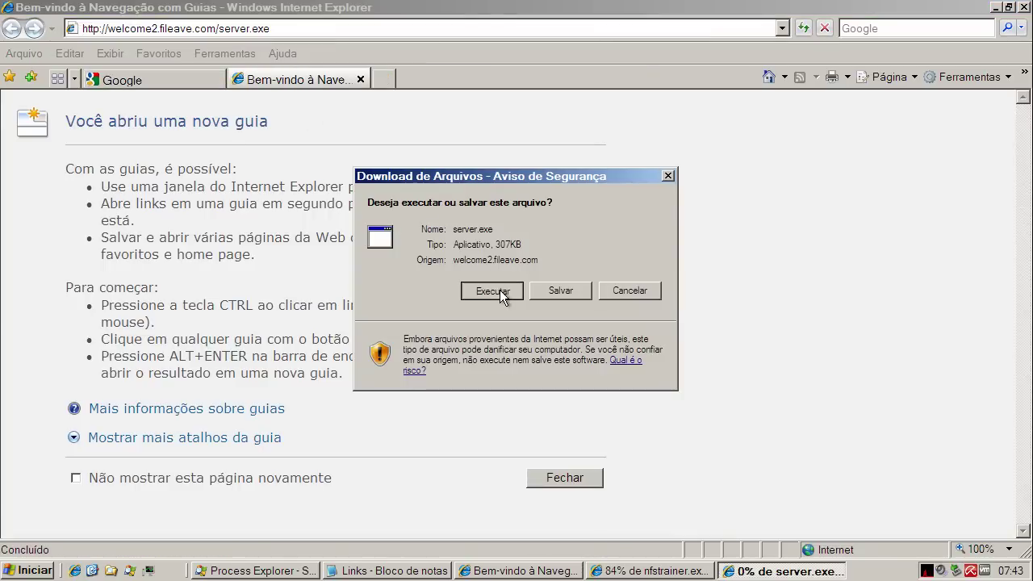
pyautogui.click(499, 291)
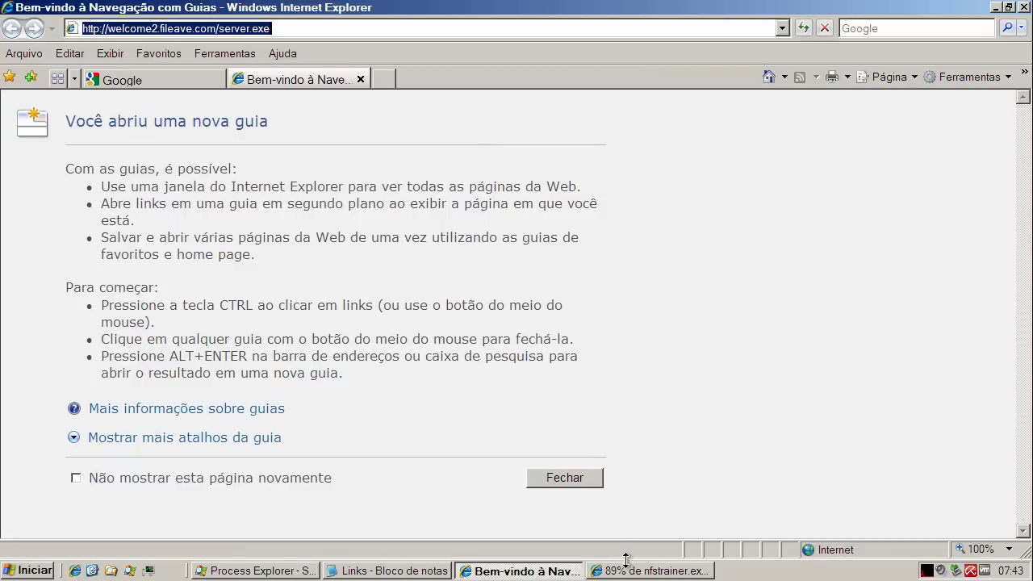
pyautogui.click(361, 80)
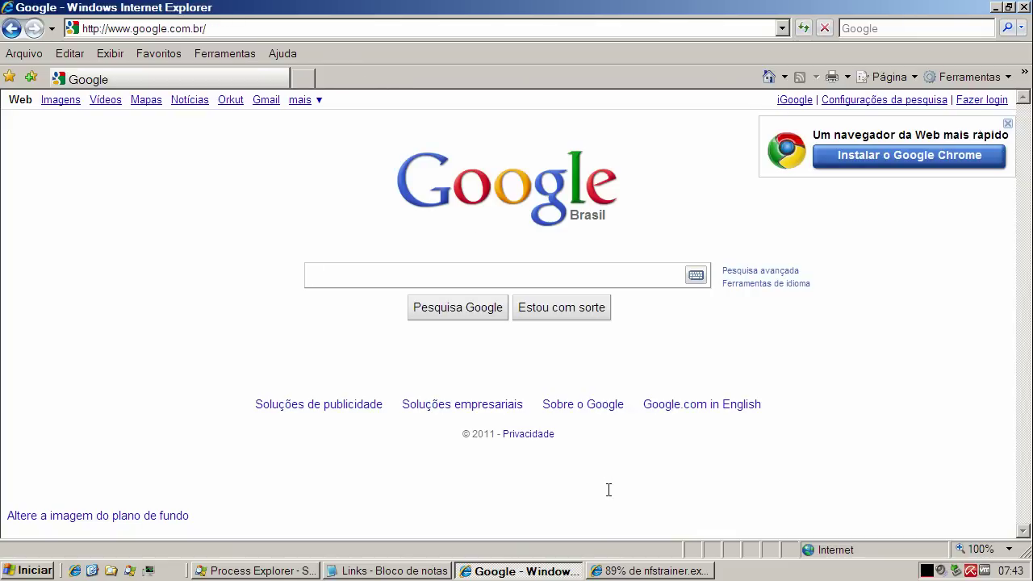
pyautogui.click(639, 569)
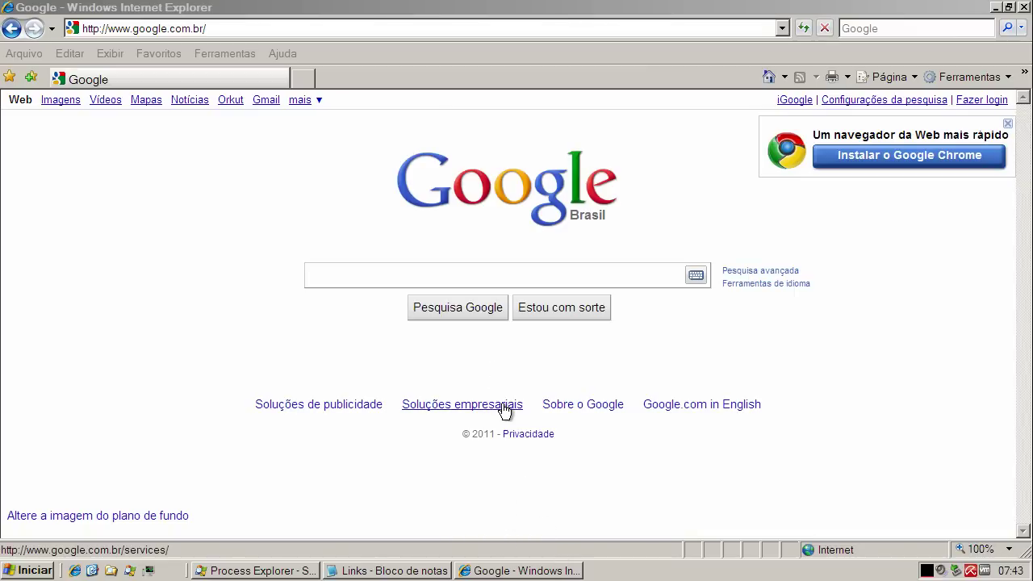
# Step: Copy the address win-windows.narod.ru/info.exe from the Links file and minimize the file
pyautogui.click(388, 571)
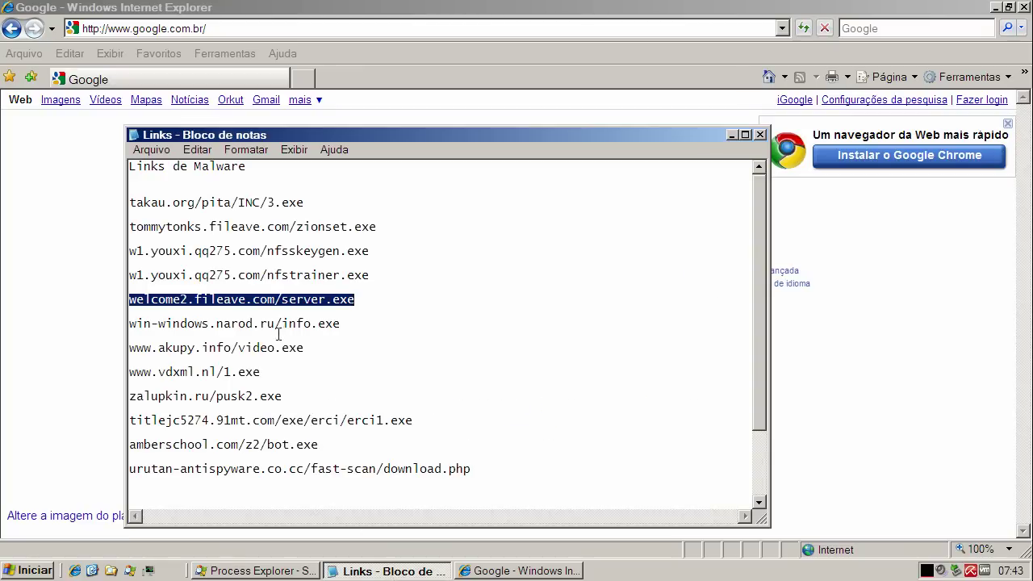
pyautogui.doubleClick(277, 324)
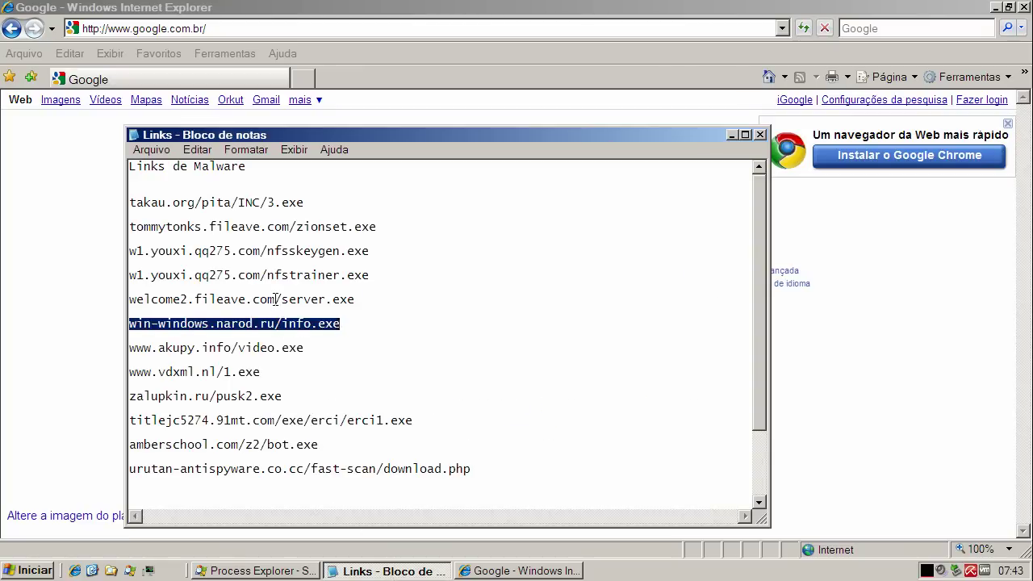
pyautogui.click(276, 299)
pyautogui.doubleClick(279, 324)
pyautogui.rightClick(279, 324)
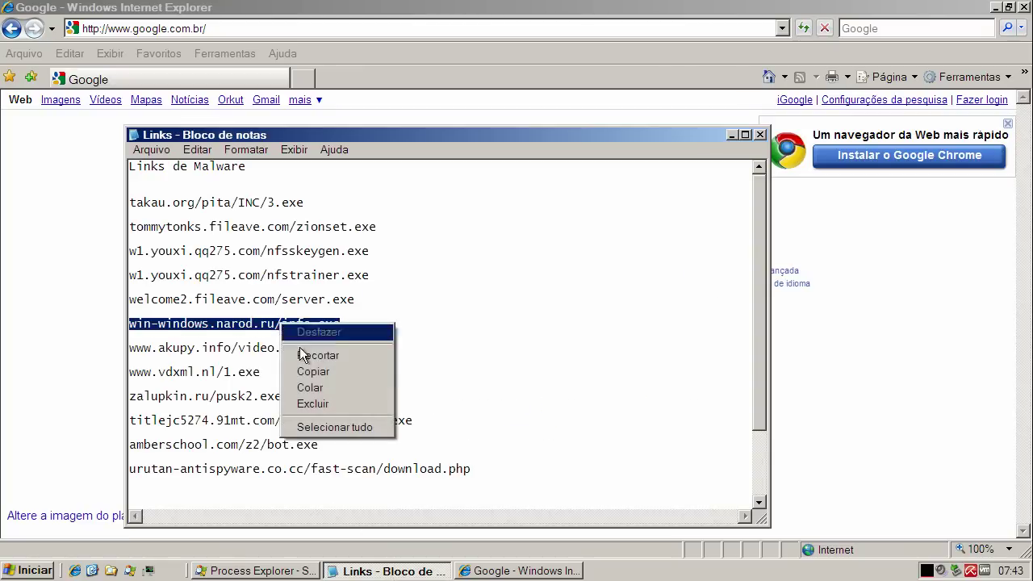
pyautogui.click(312, 374)
pyautogui.click(726, 135)
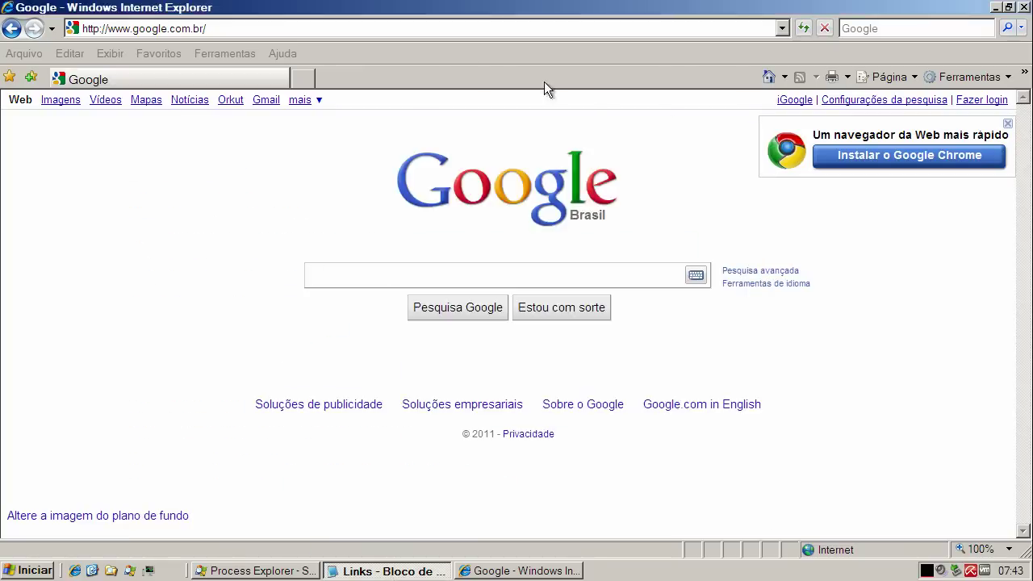
# Step: Open the copied info.exe address in the browser and choose to run the file
pyautogui.click(297, 27)
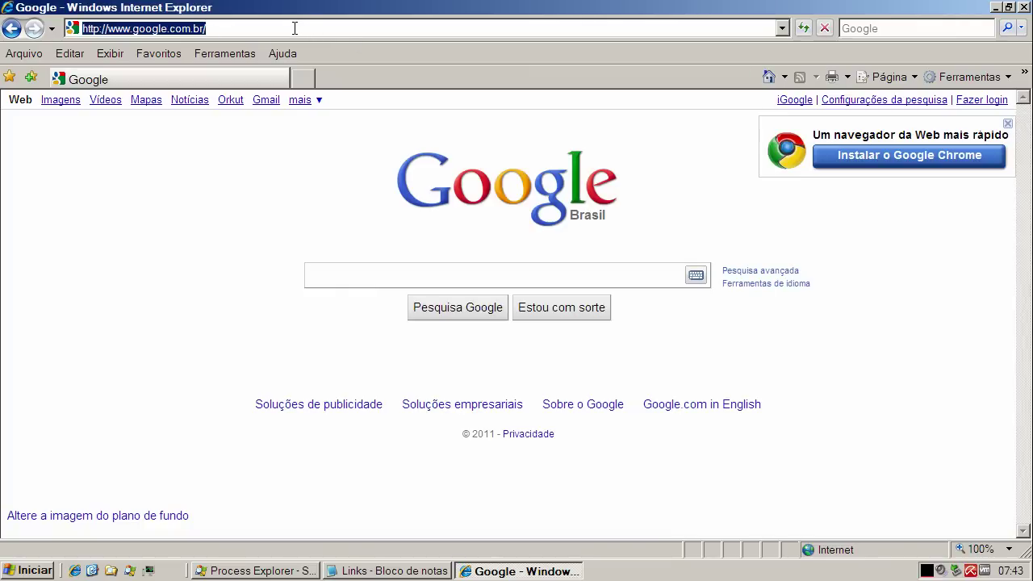
pyautogui.hotkey('ctrl', 'v')
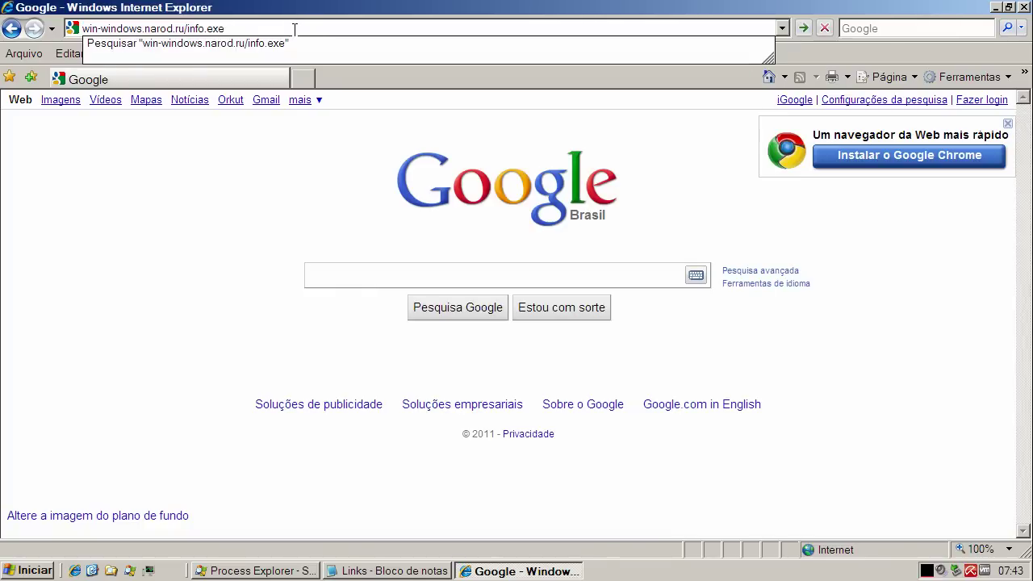
pyautogui.press('Return')
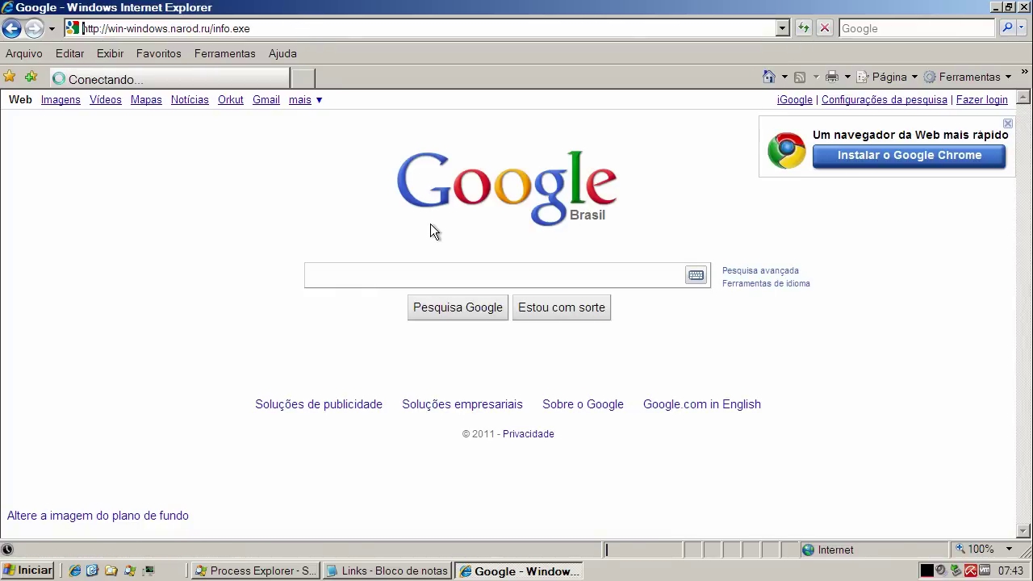
pyautogui.click(492, 291)
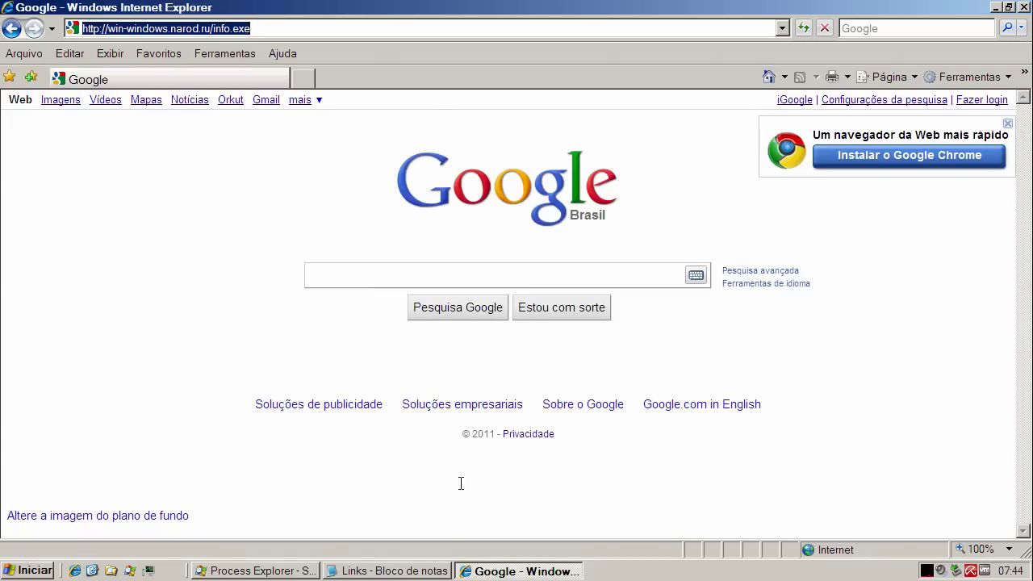
pyautogui.click(423, 573)
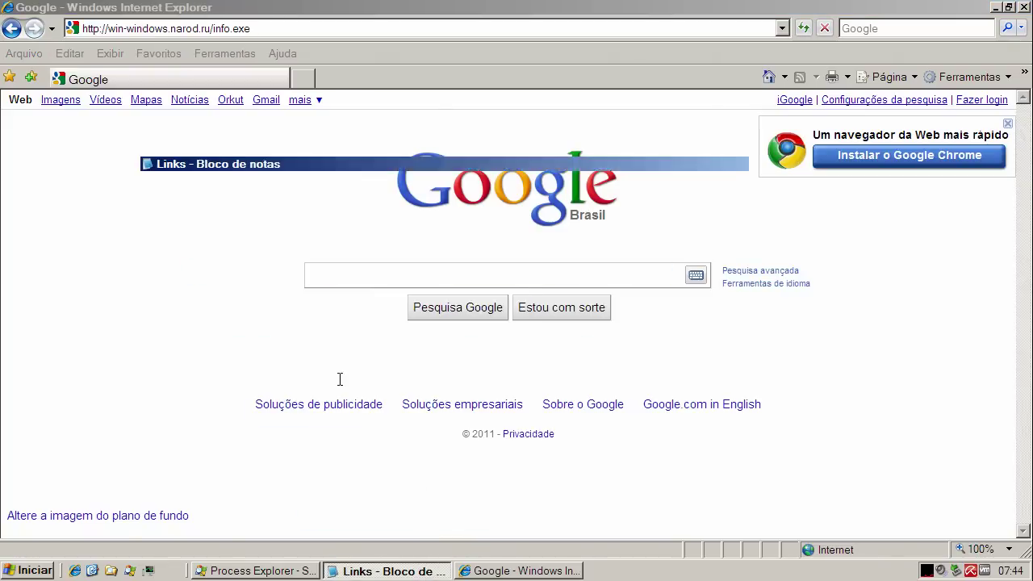
pyautogui.click(283, 348)
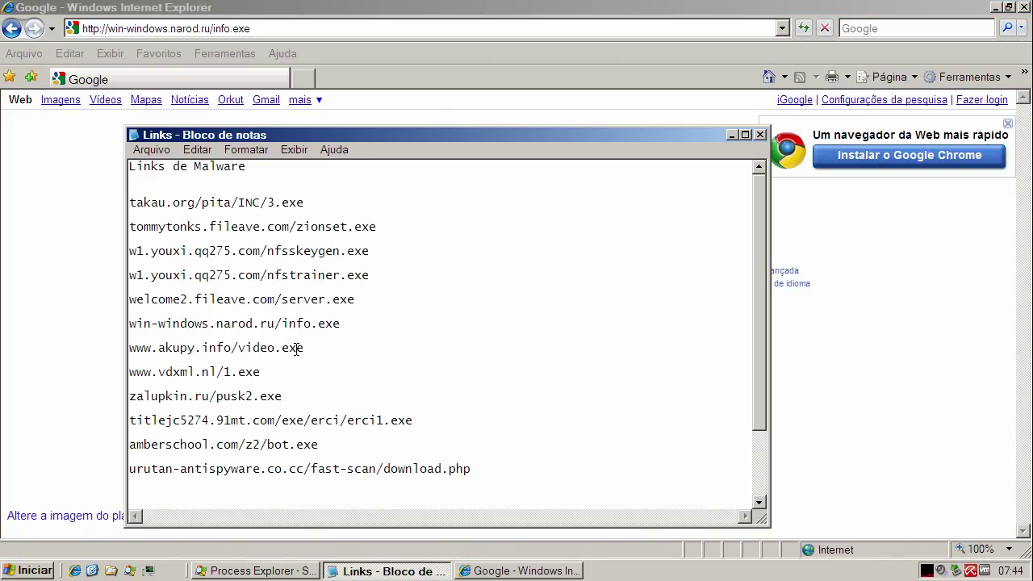
pyautogui.moveTo(295, 347); pyautogui.dragTo(119, 345)
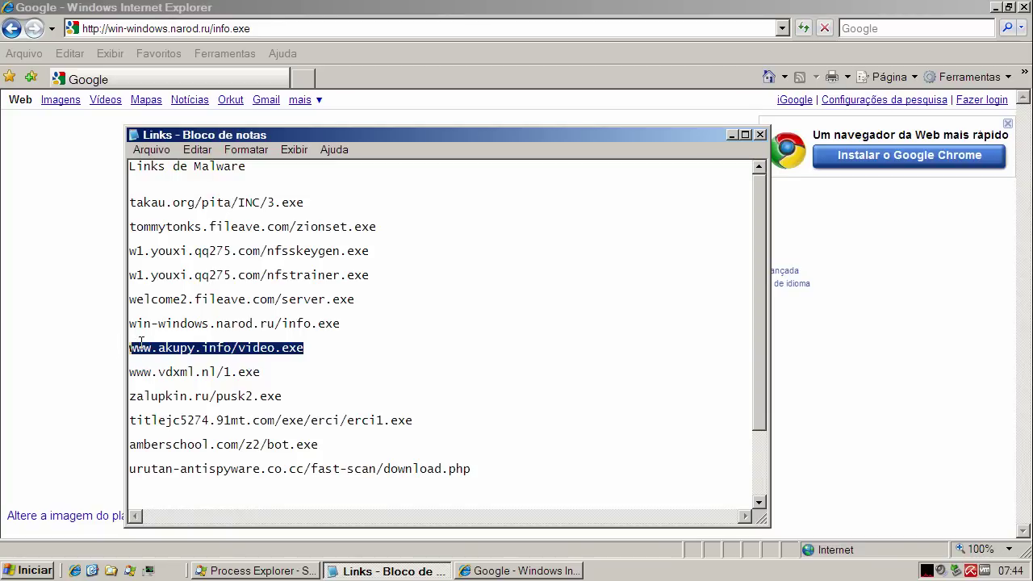
pyautogui.rightClick(140, 343)
pyautogui.click(179, 393)
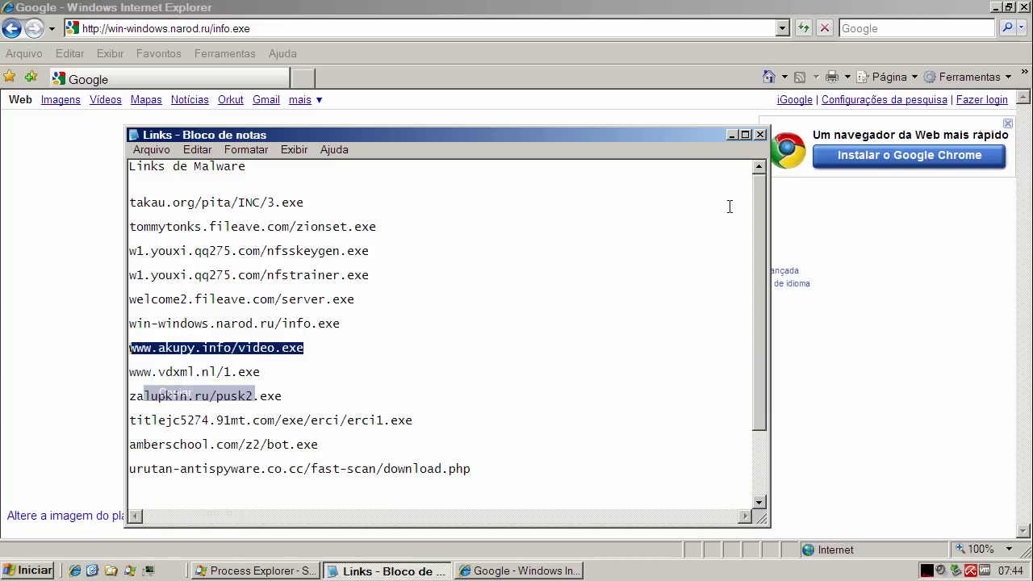
pyautogui.click(729, 133)
# Step: Open the copied video.exe address in the browser and have Avira remove the detected malware file
pyautogui.rightClick(239, 25)
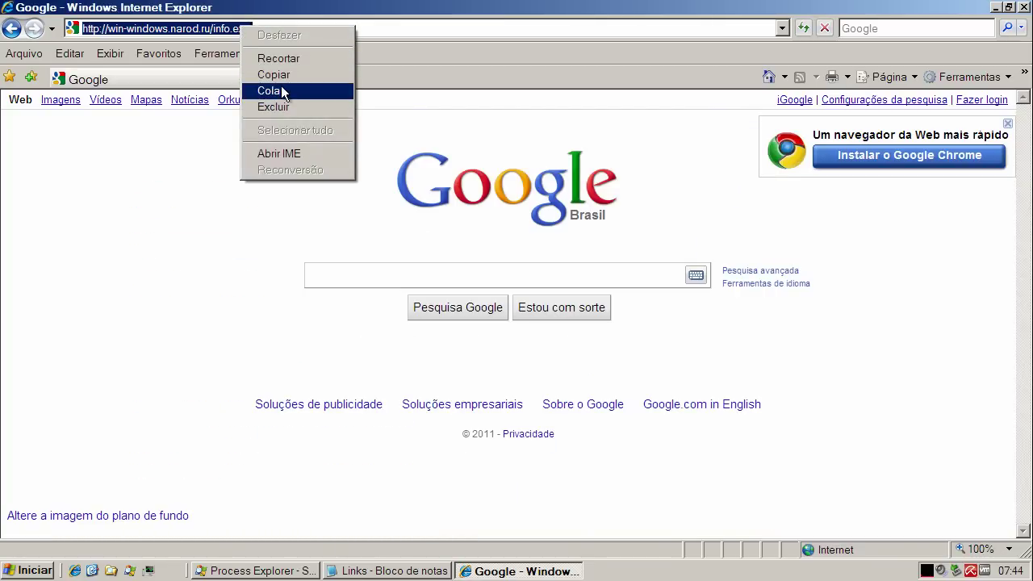
pyautogui.click(274, 91)
pyautogui.press('Return')
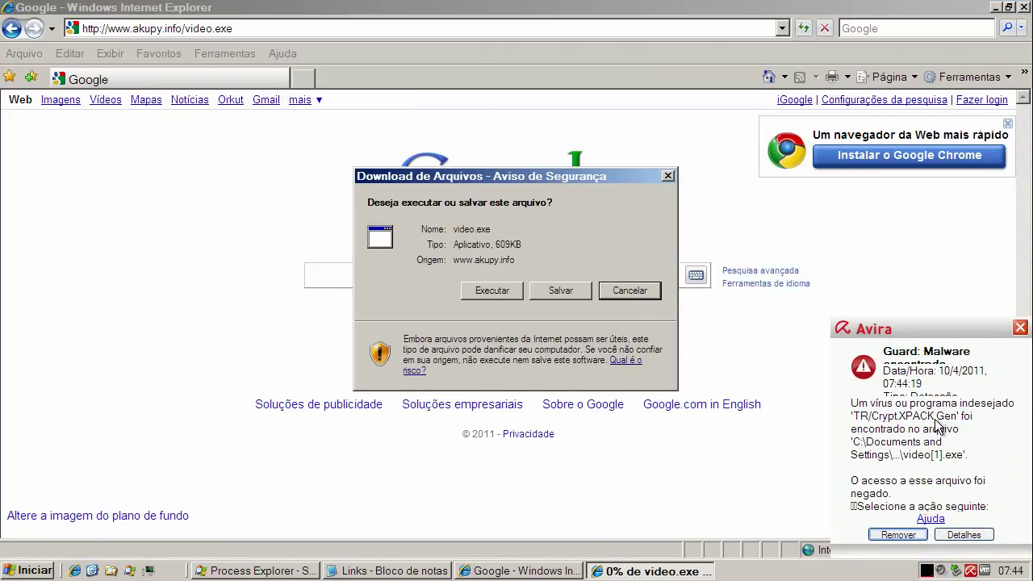
pyautogui.click(914, 536)
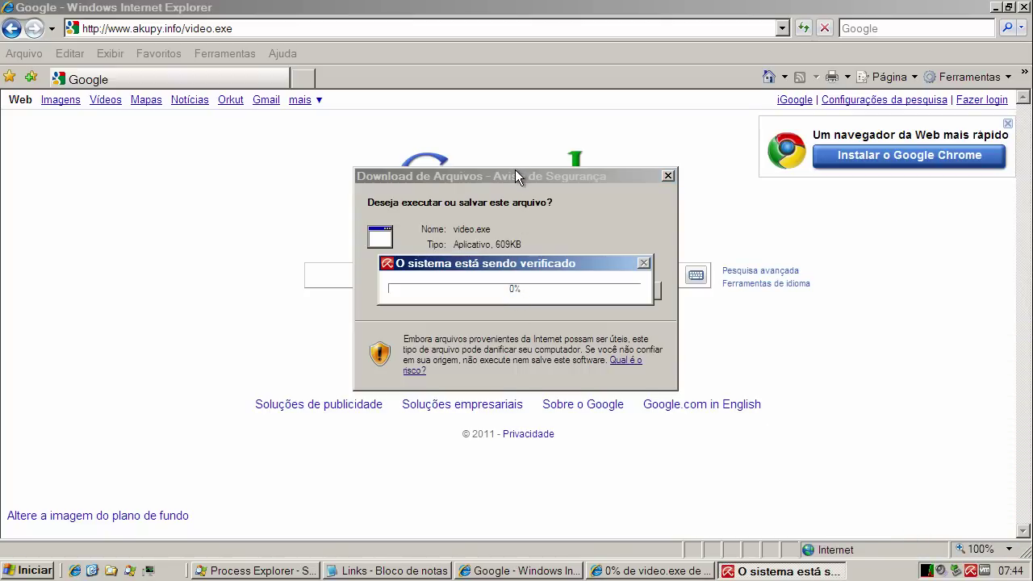
pyautogui.moveTo(515, 176); pyautogui.dragTo(470, 158)
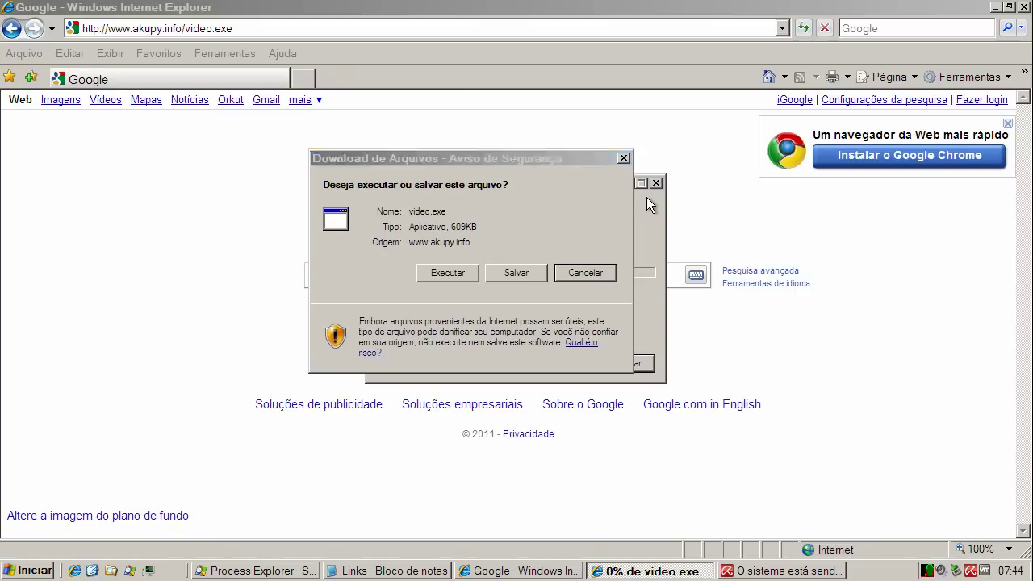
# Step: Switch to Avira's system scan window and choose to run video.exe in the browser's download prompt
pyautogui.click(778, 572)
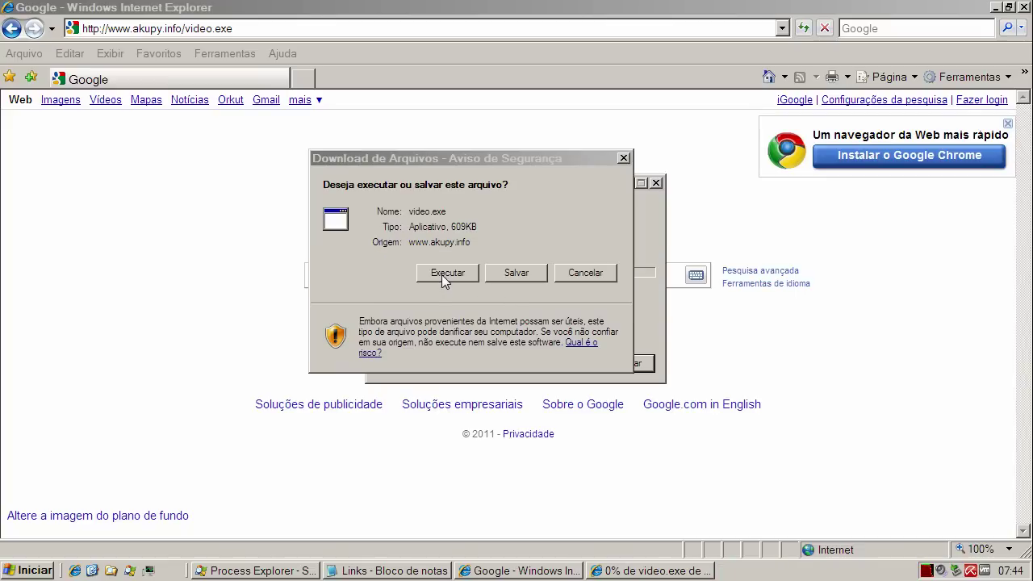
pyautogui.click(442, 274)
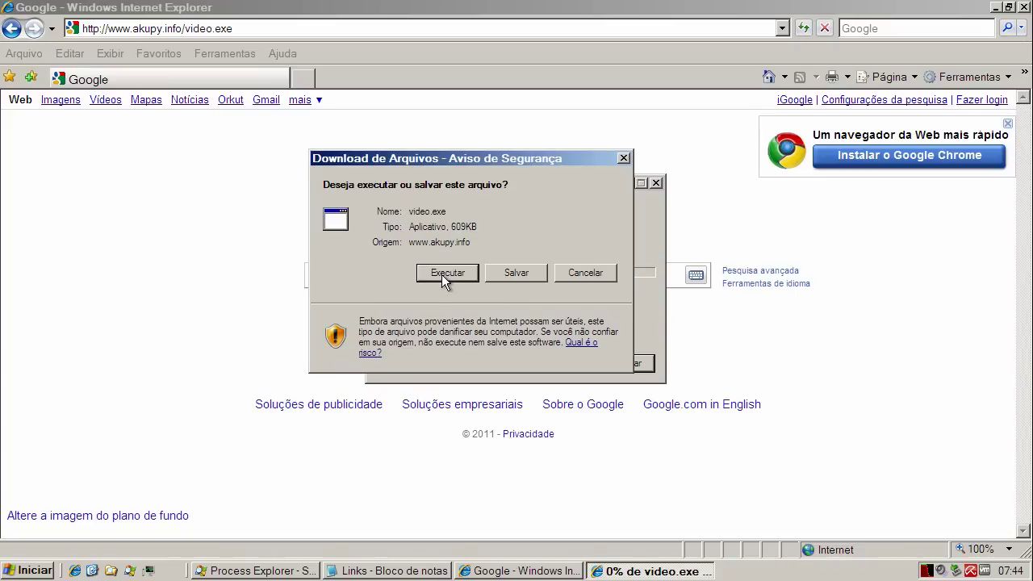
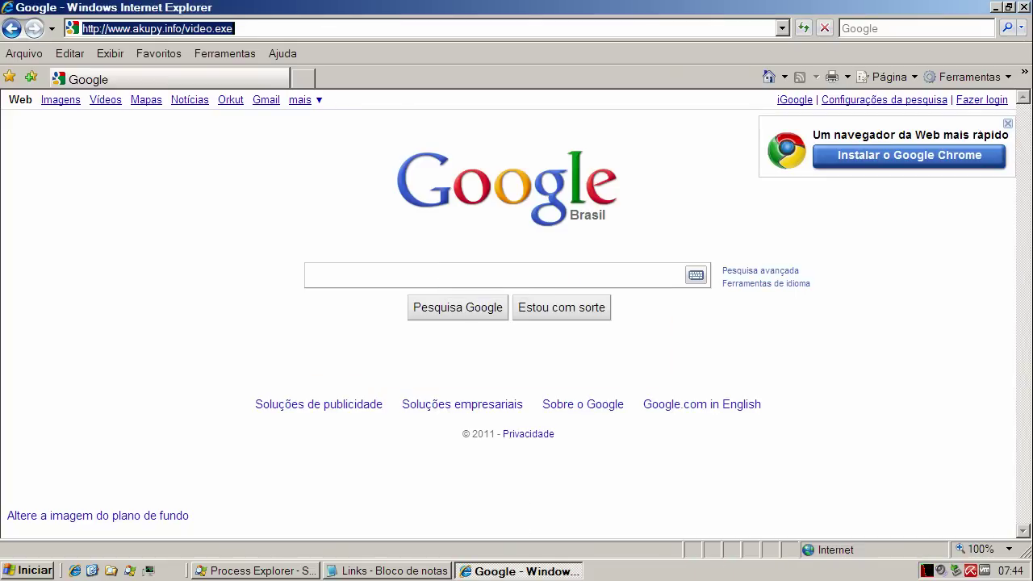
pyautogui.click(361, 570)
pyautogui.doubleClick(232, 371)
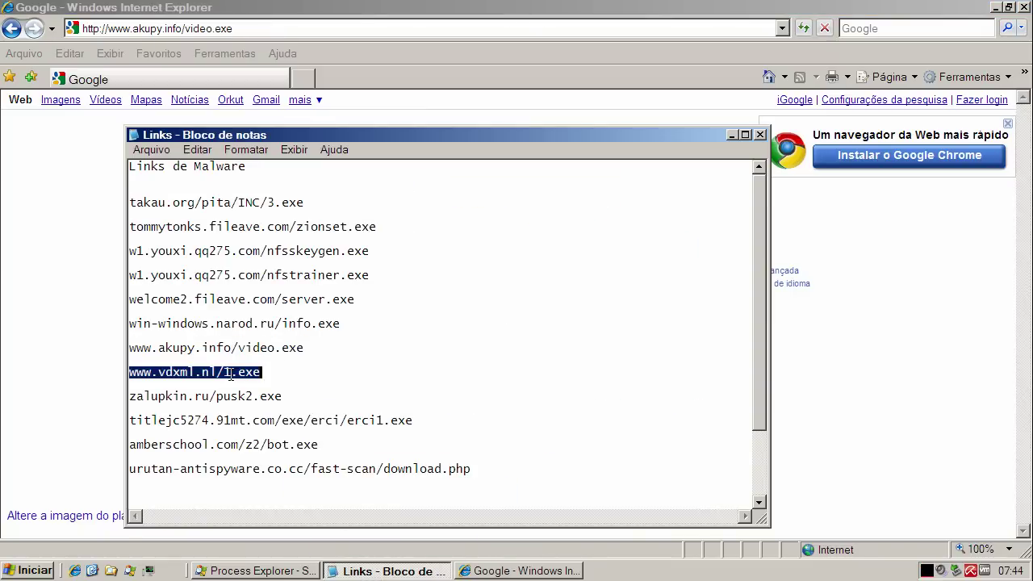
pyautogui.rightClick(231, 376)
pyautogui.click(250, 423)
pyautogui.click(730, 134)
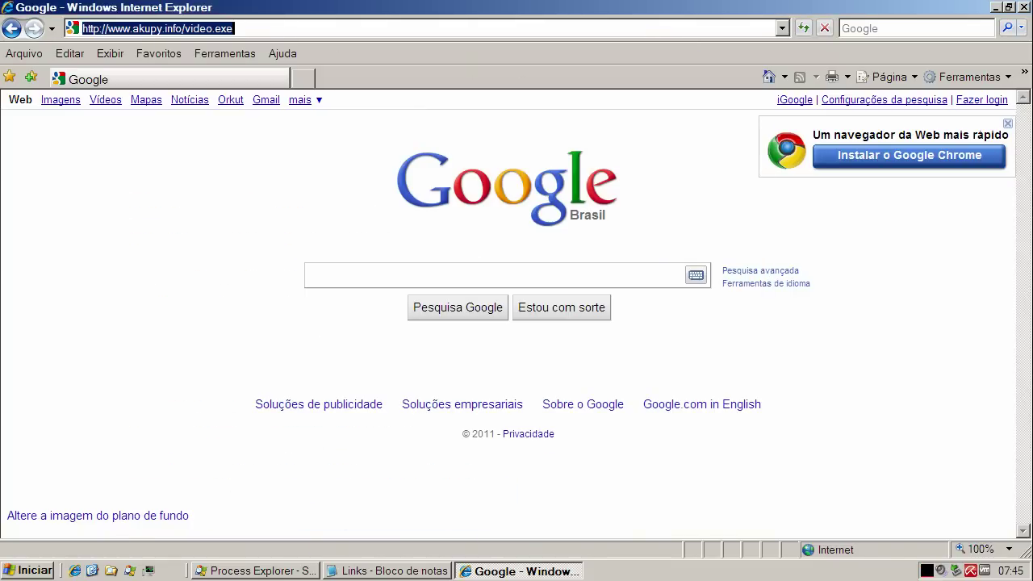
# Step: Dismiss the Chrome promotion on the Google page, open the copied 1.exe address and choose to run the file
pyautogui.click(1006, 124)
pyautogui.click(254, 28)
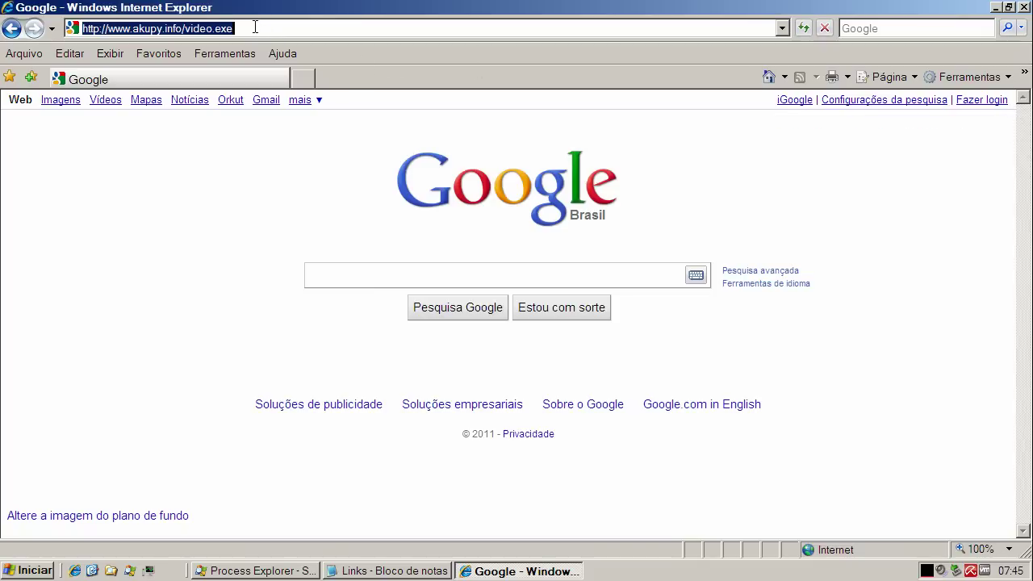
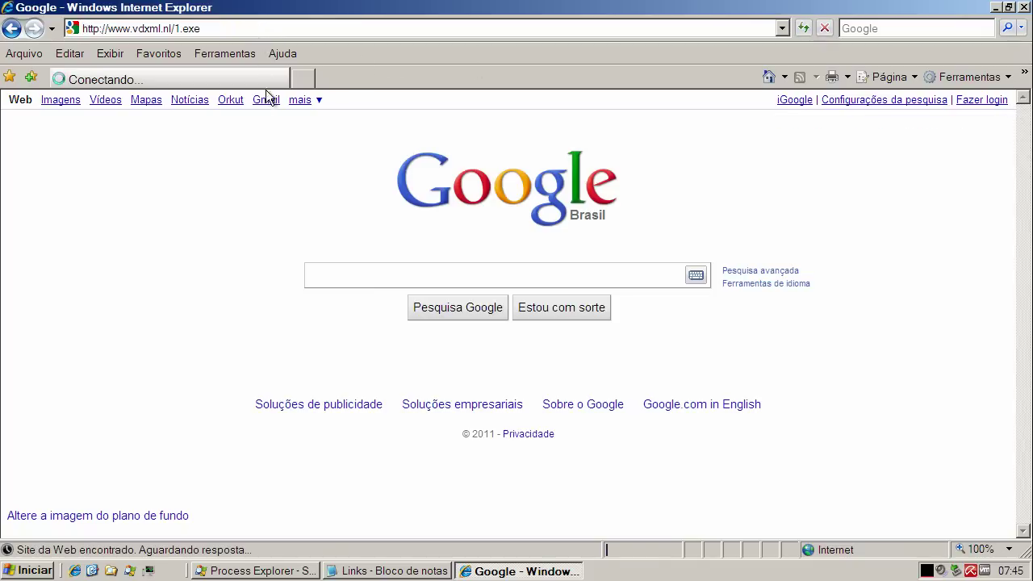
pyautogui.click(501, 290)
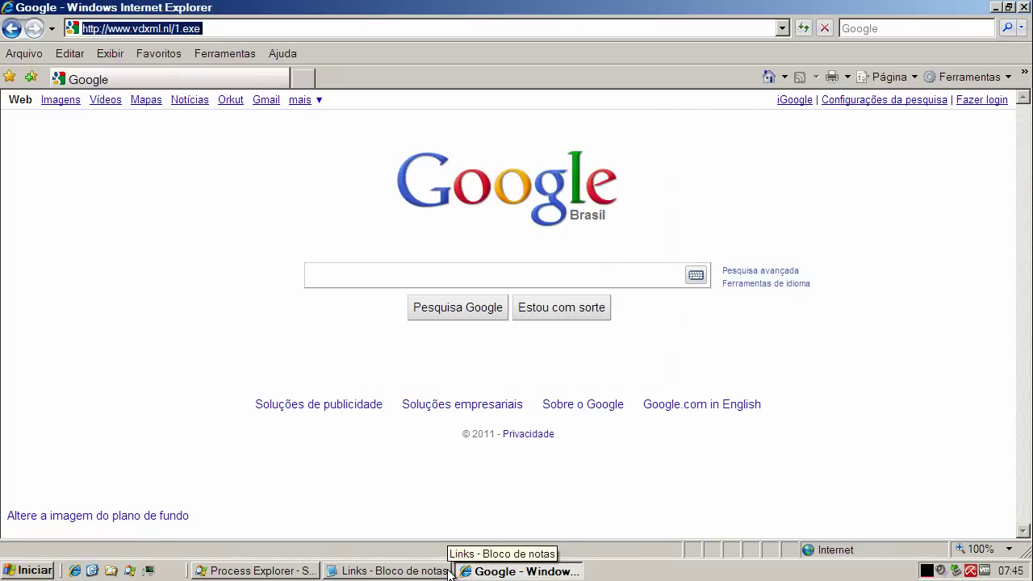
# Step: Copy the address zalupkin.ru/pusk2.exe from the Links file
pyautogui.click(387, 571)
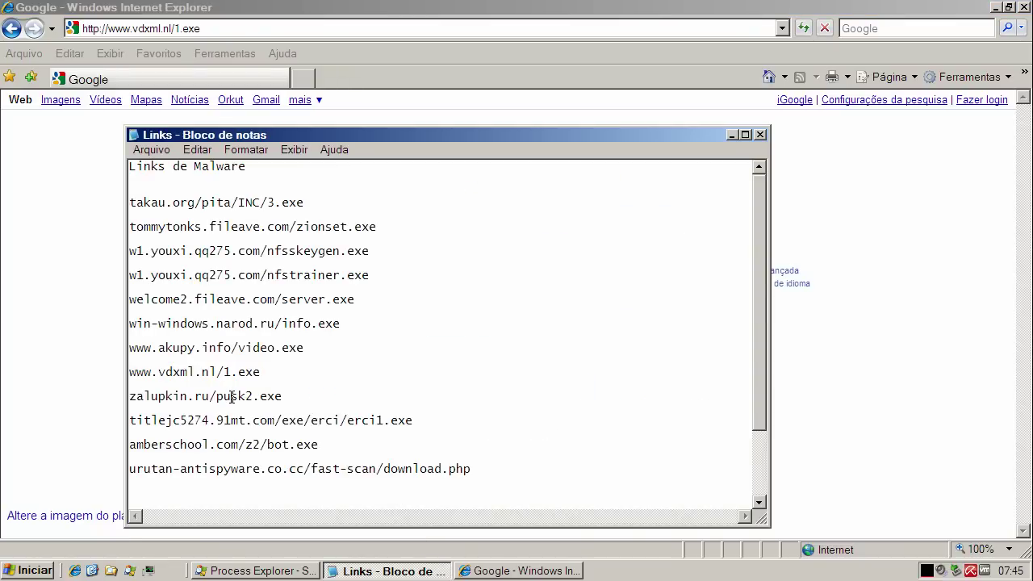
pyautogui.doubleClick(233, 395)
pyautogui.rightClick(233, 395)
pyautogui.click(266, 447)
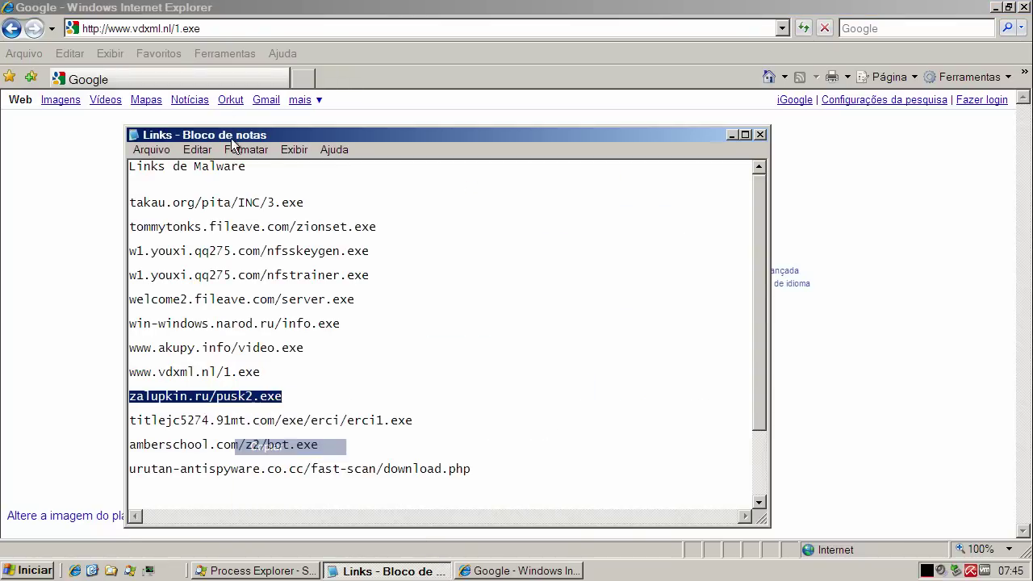
# Step: Open the copied pusk2.exe address in the browser and run the file despite its unknown publisher
pyautogui.click(213, 51)
pyautogui.click(206, 30)
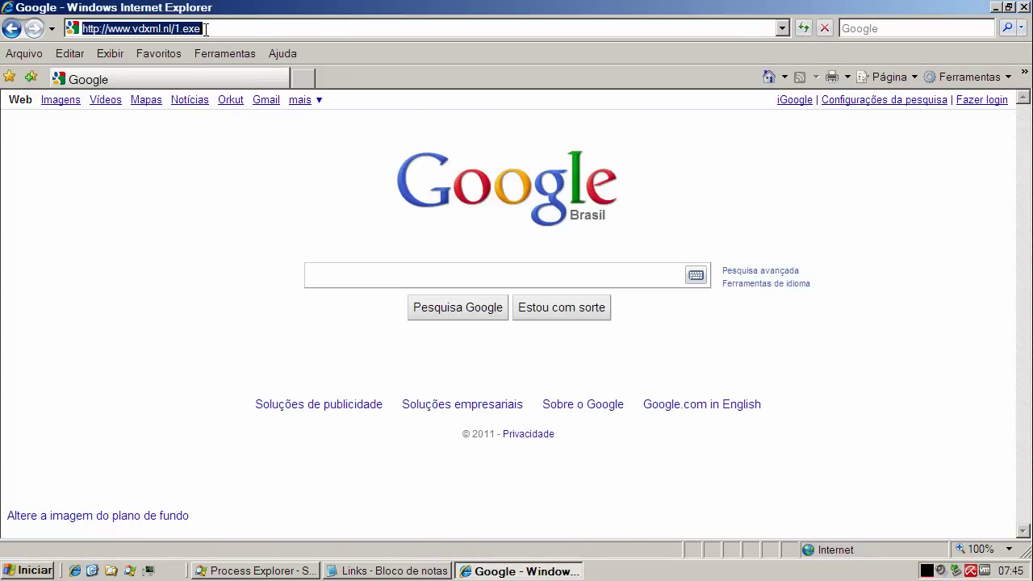
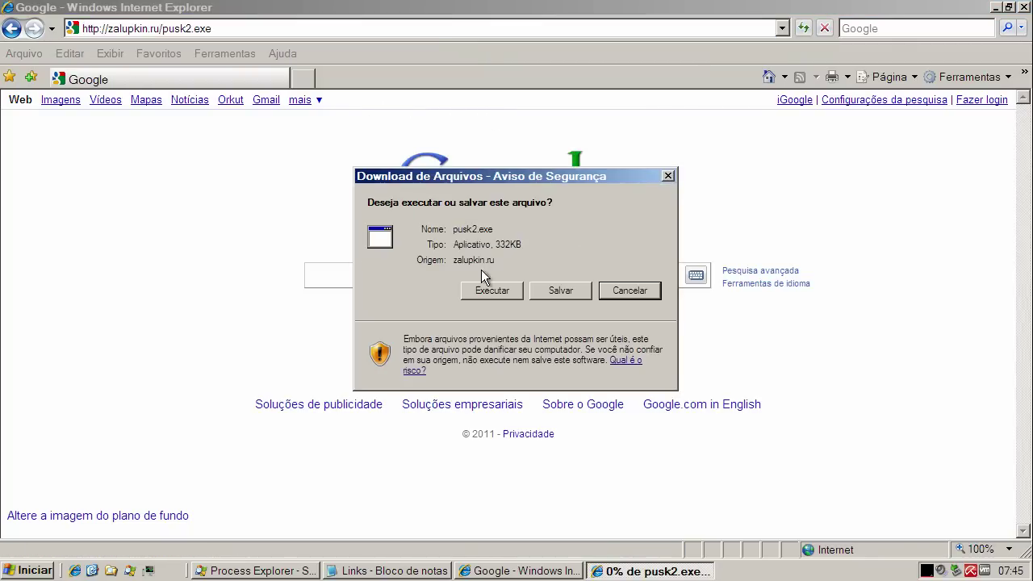
pyautogui.click(490, 288)
pyautogui.click(650, 311)
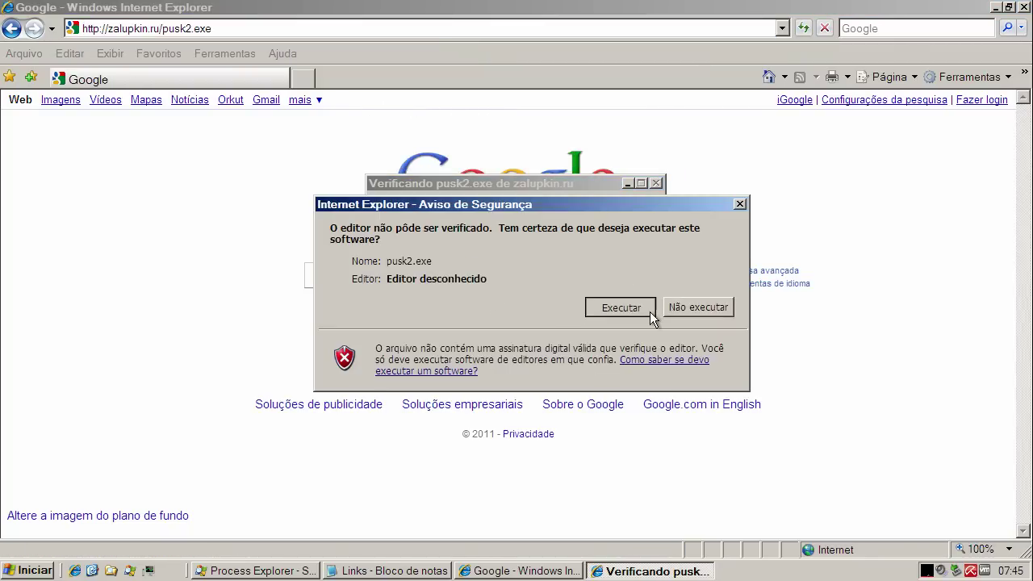
pyautogui.click(650, 311)
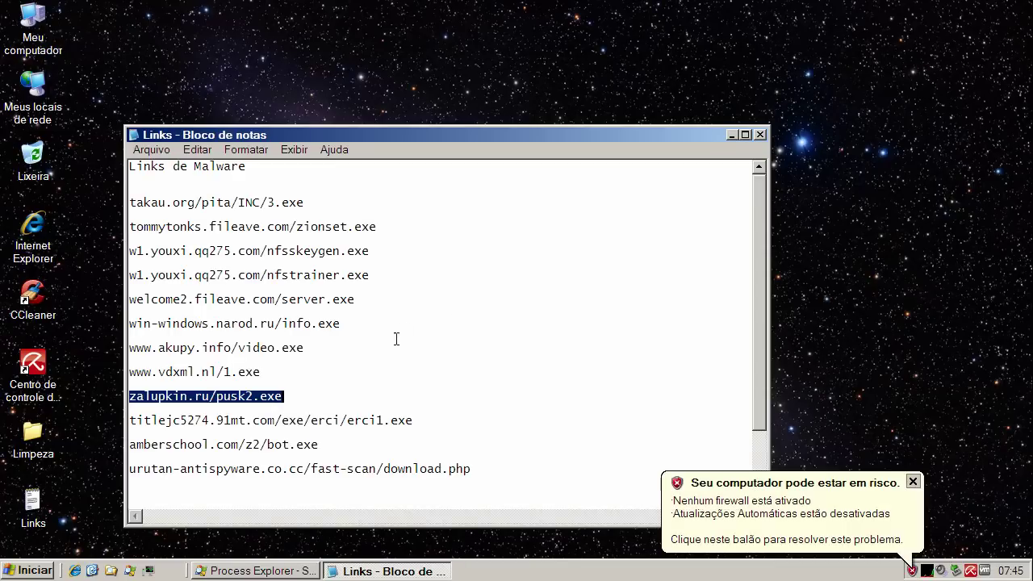
# Step: Copy the address titlejc5274.91mt.com/exe/erci/erci1.exe from the Links file and minimize the file
pyautogui.doubleClick(344, 419)
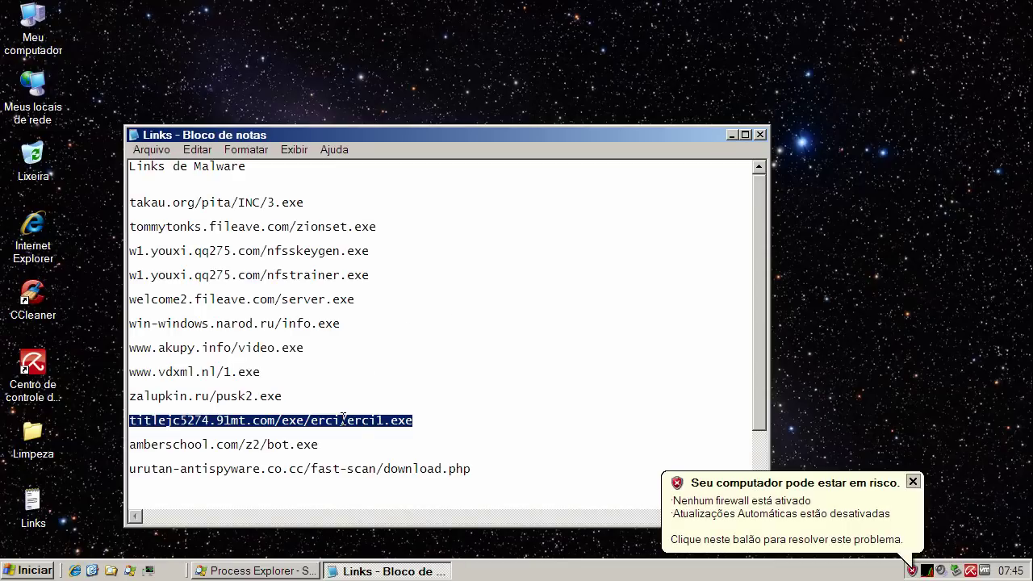
pyautogui.rightClick(345, 420)
pyautogui.click(380, 469)
pyautogui.click(731, 135)
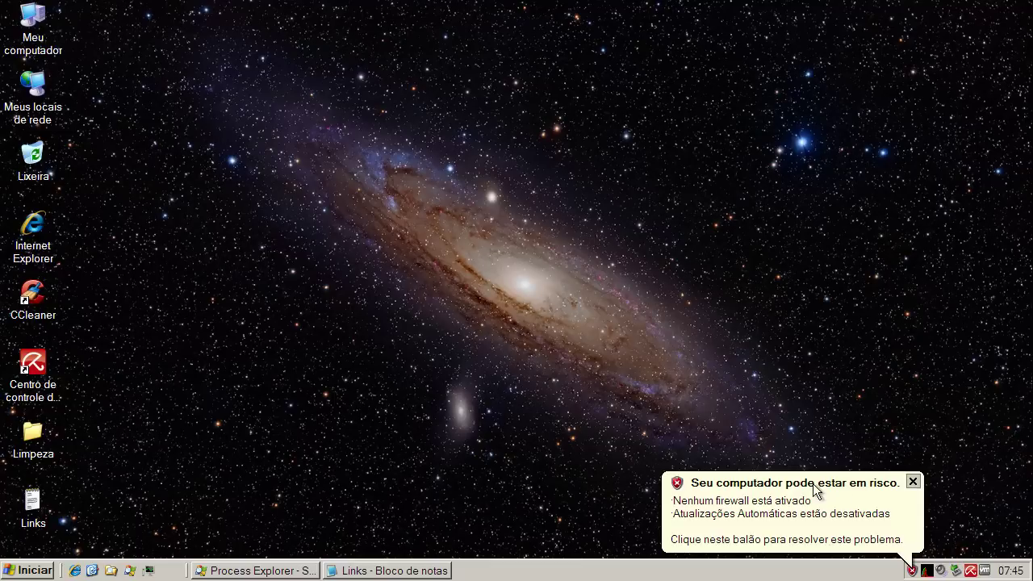
# Step: Dismiss the computer risk alert, view the firewall and virus protection status in Windows Security Center, and close it
pyautogui.click(912, 482)
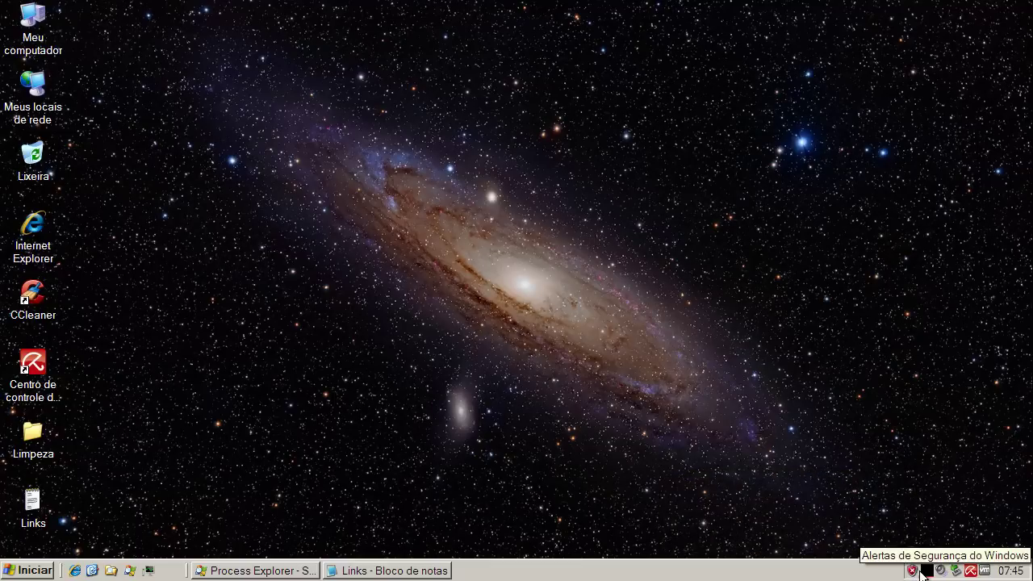
pyautogui.doubleClick(921, 571)
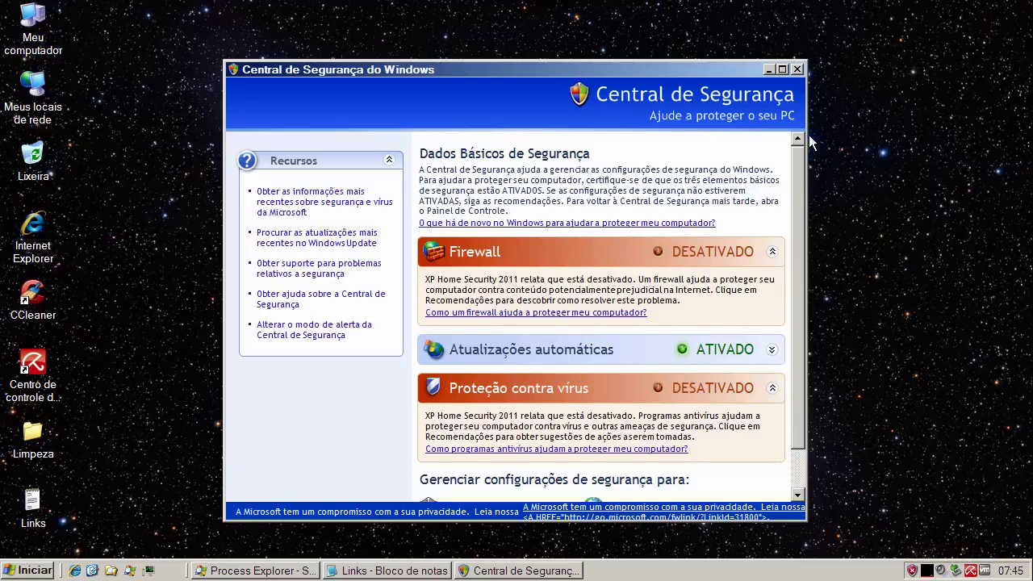
pyautogui.click(796, 69)
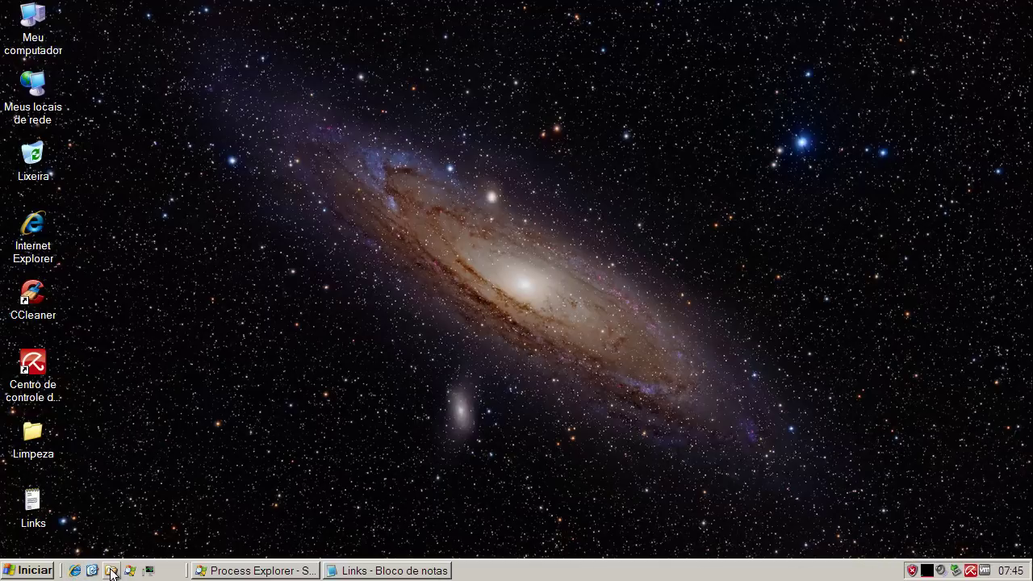
# Step: Try to open Internet Explorer, dismissing the XP Home Security 2011 firewall alert and closing the browser
pyautogui.click(74, 570)
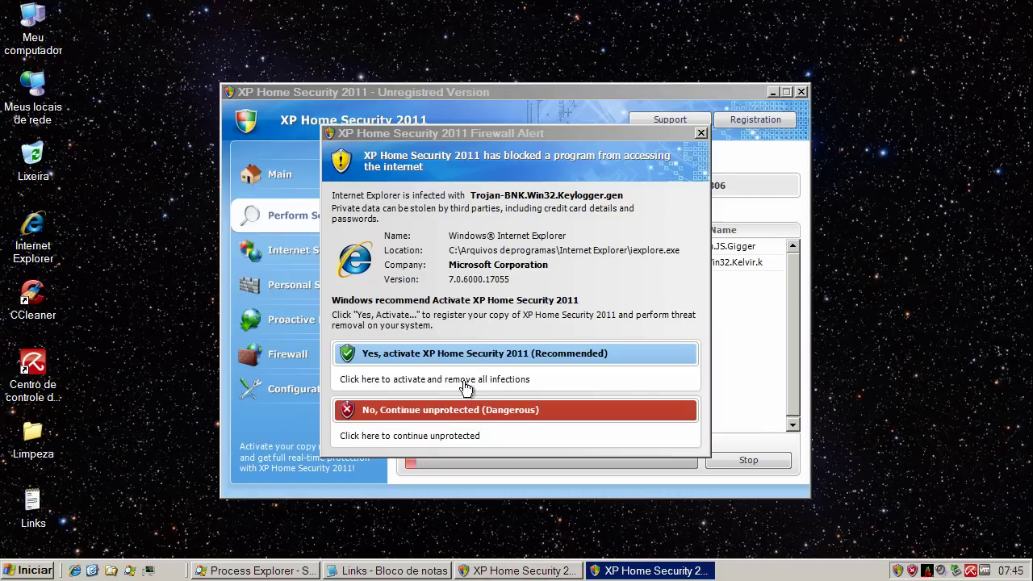
pyautogui.click(636, 132)
pyautogui.moveTo(636, 132); pyautogui.dragTo(776, 161)
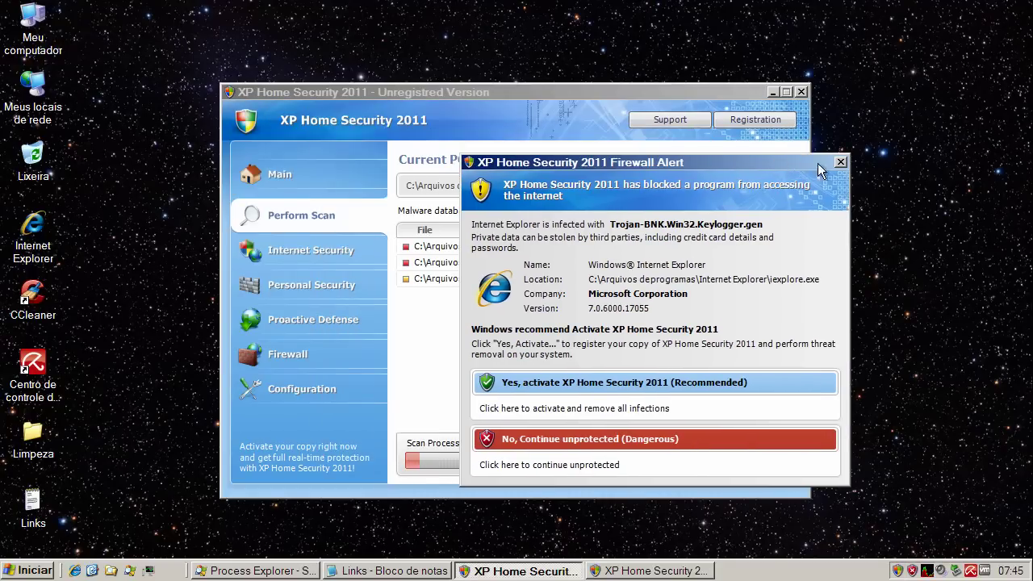
pyautogui.click(842, 161)
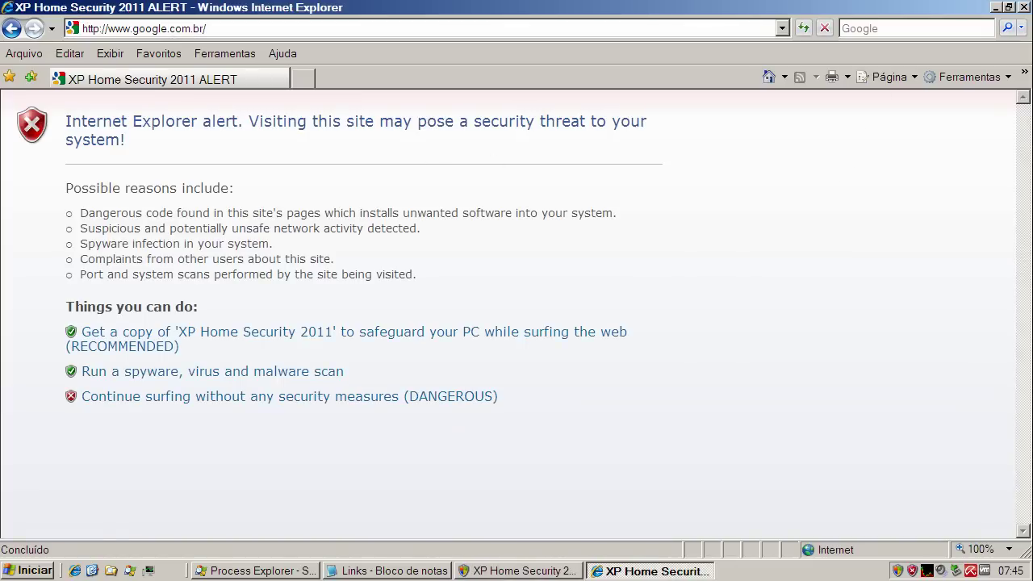
pyautogui.click(1024, 7)
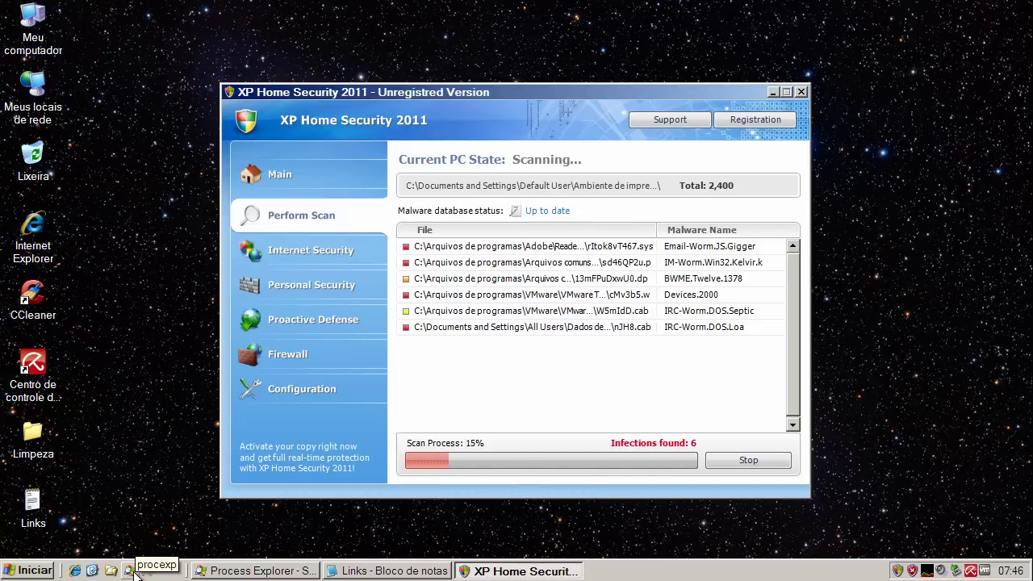
# Step: Open a new Process Explorer window, kill the vdk.exe process, and close that window
pyautogui.click(148, 571)
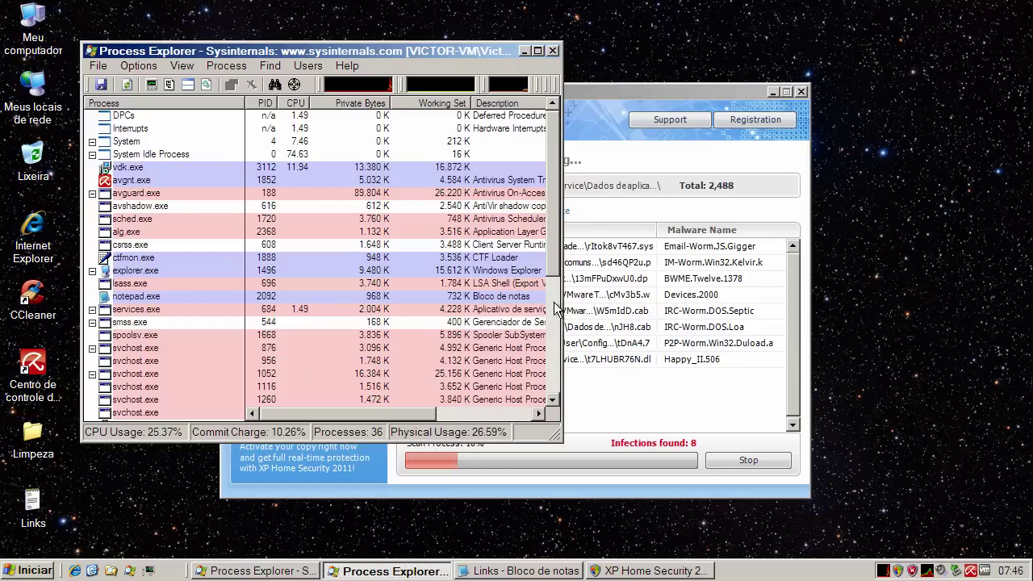
pyautogui.scroll(-3, 555, 327)
pyautogui.moveTo(555, 327); pyautogui.dragTo(555, 125)
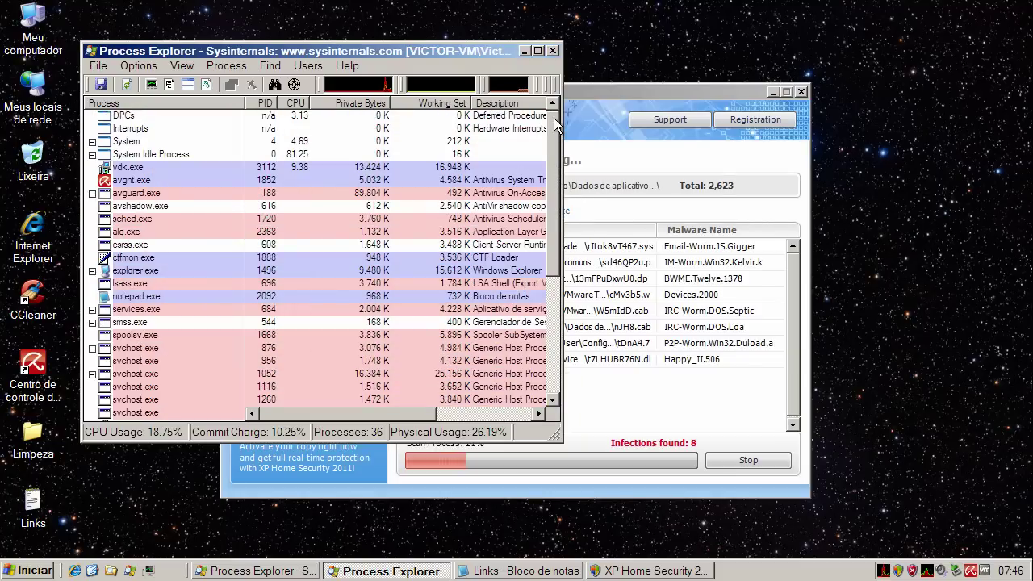
pyautogui.rightClick(129, 167)
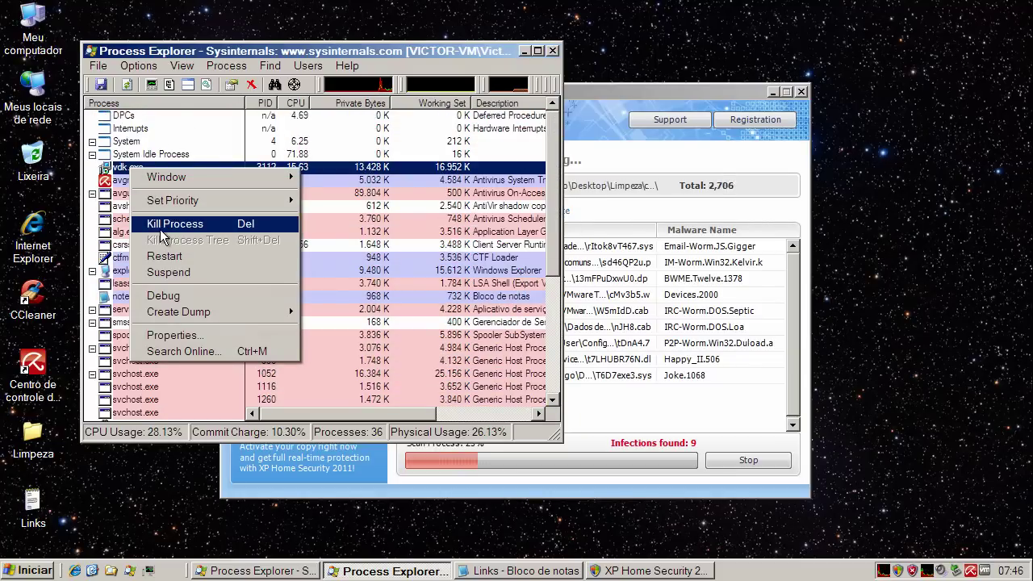
pyautogui.click(166, 226)
pyautogui.click(478, 326)
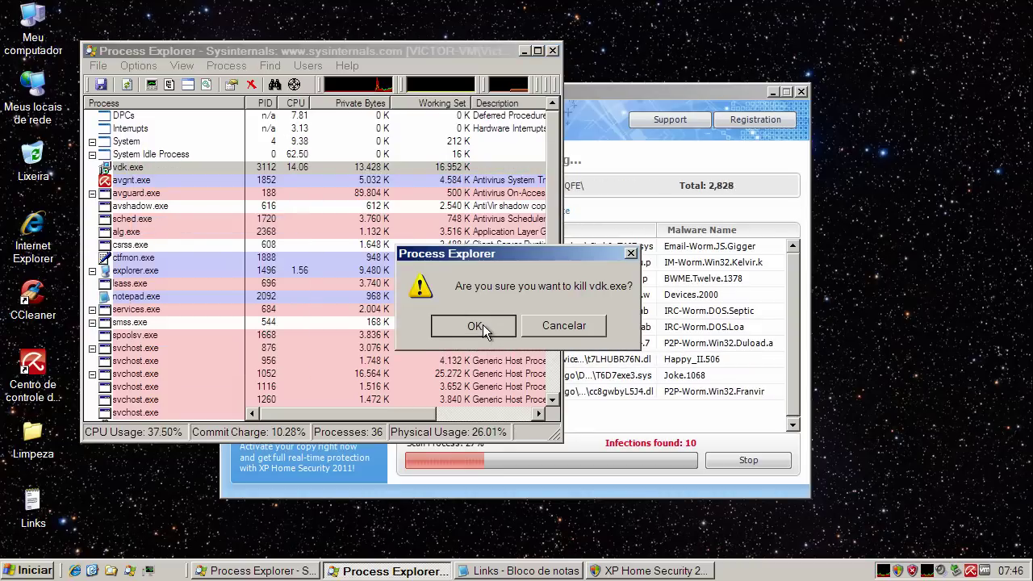
pyautogui.click(553, 50)
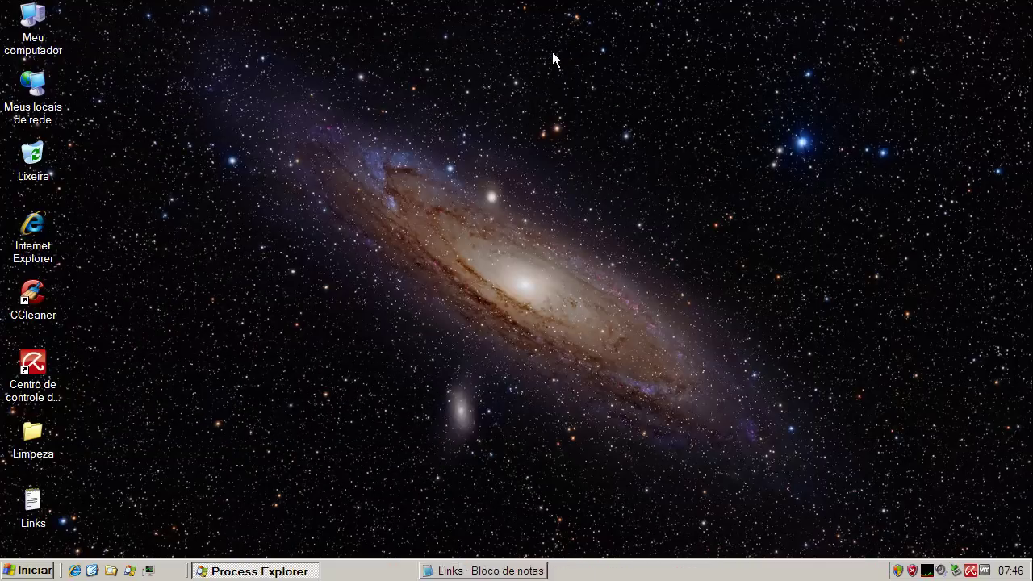
# Step: Restore the Links file, copy the selected erci1.exe address again, and minimize the file
pyautogui.click(357, 563)
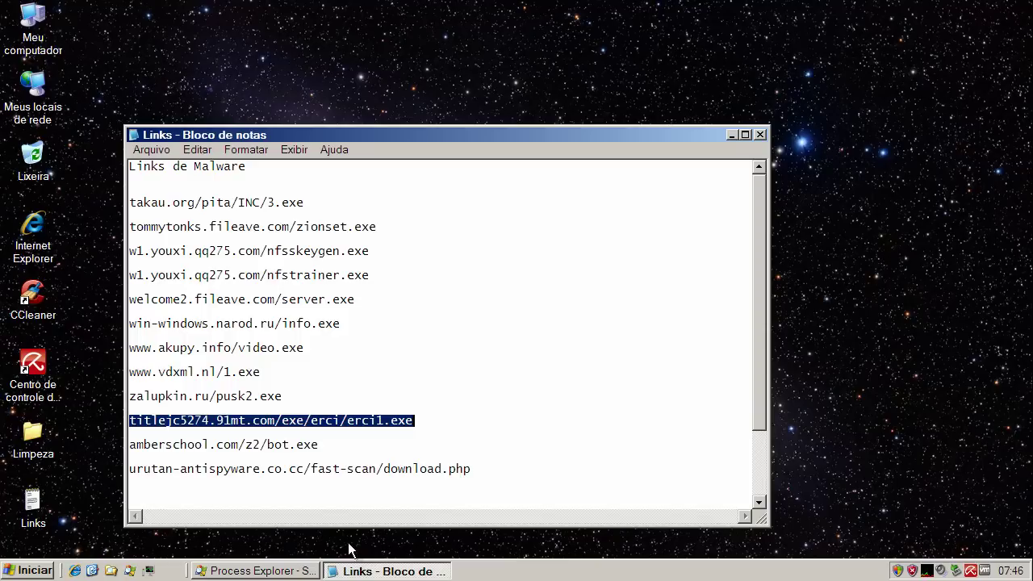
pyautogui.rightClick(278, 423)
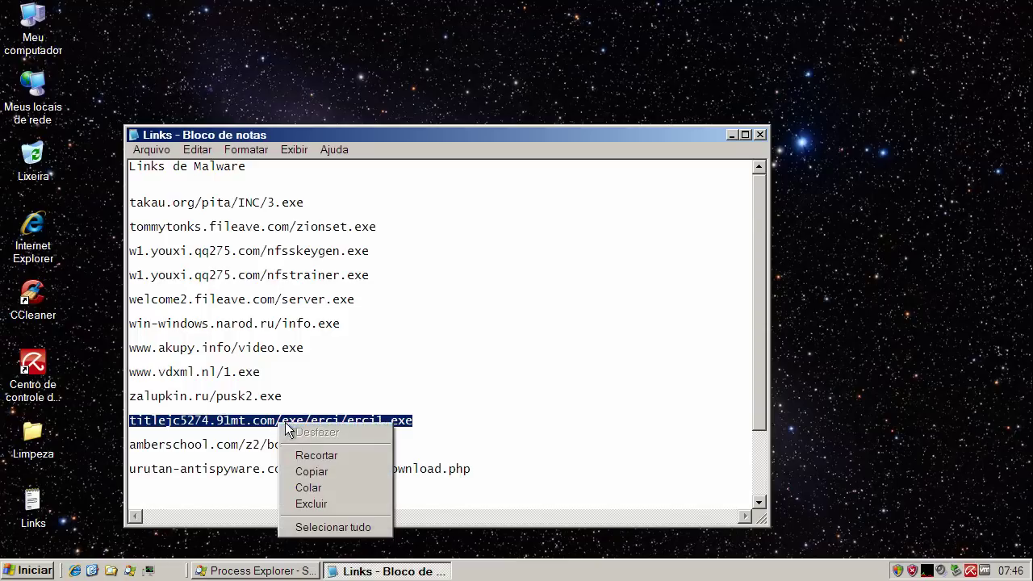
pyautogui.click(315, 472)
pyautogui.click(731, 135)
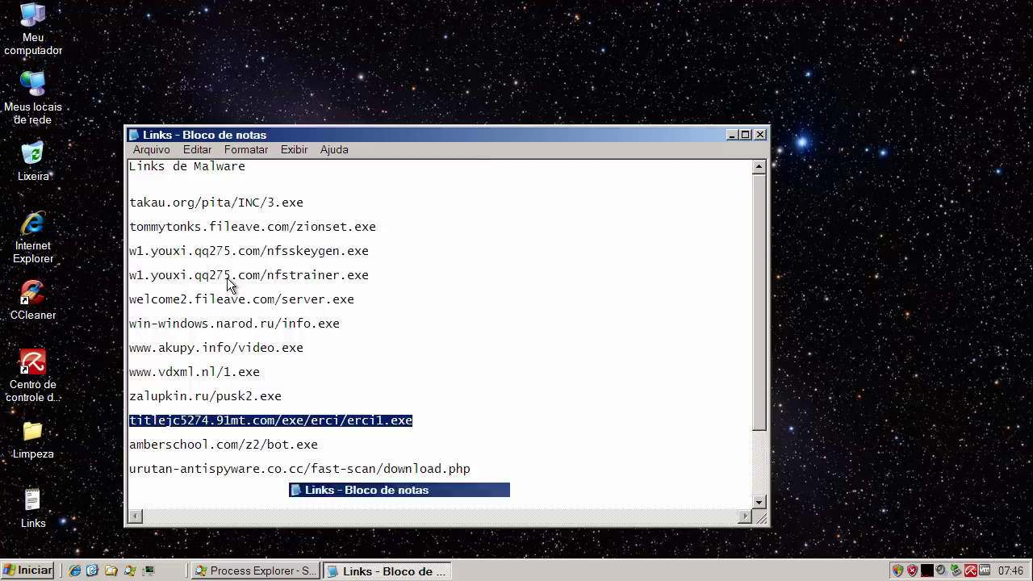
# Step: Open Internet Explorer by continuing unprotected past the firewall alert, and run erci1.exe from the copied titlejc5274.91mt.com address
pyautogui.click(75, 570)
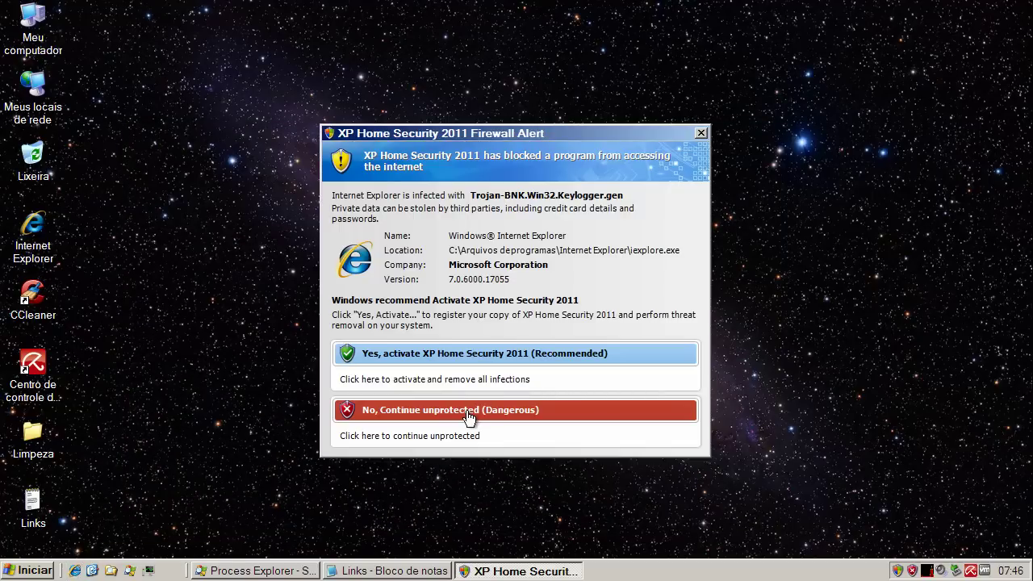
pyautogui.click(468, 411)
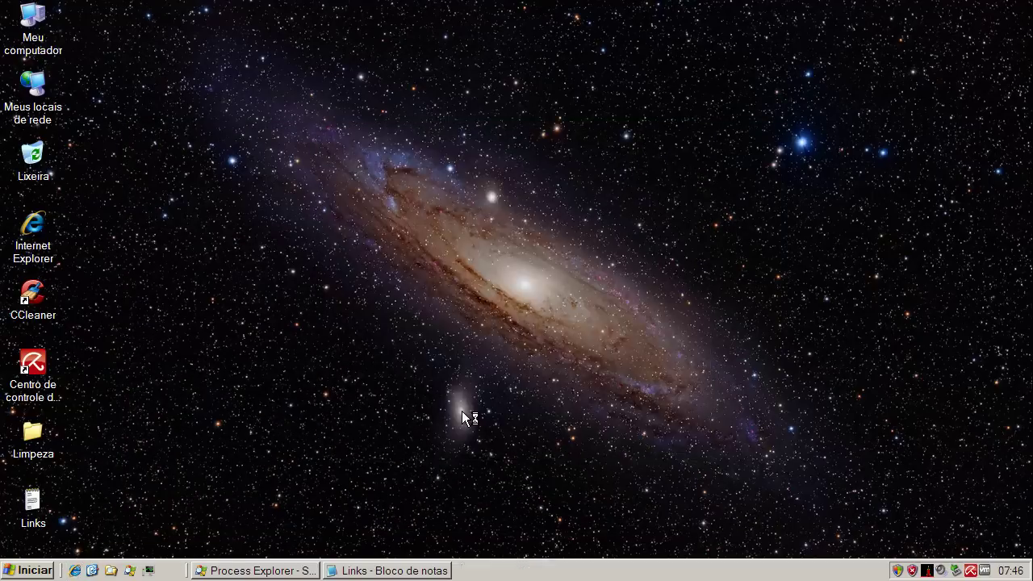
pyautogui.click(142, 30)
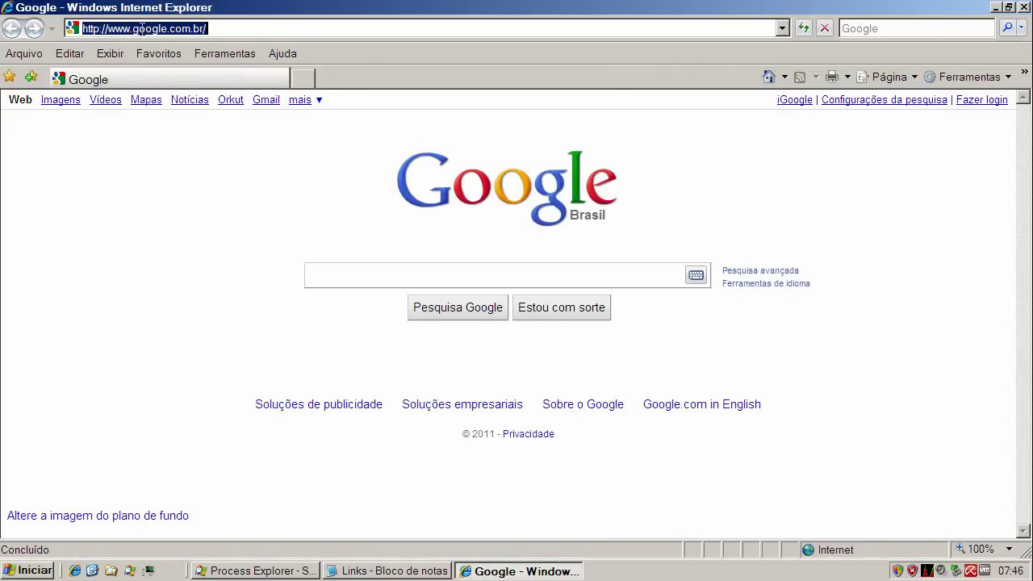
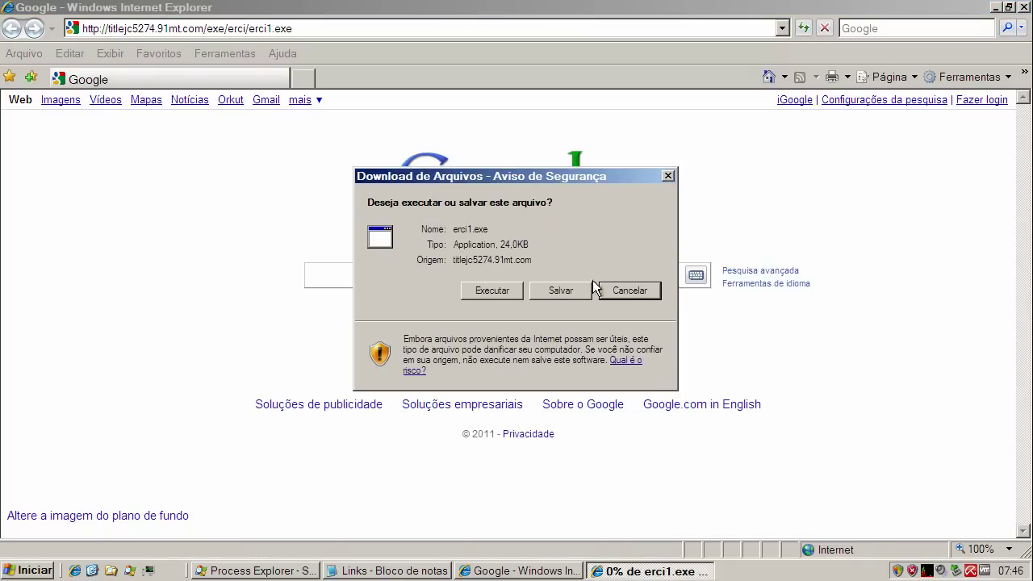
pyautogui.click(513, 292)
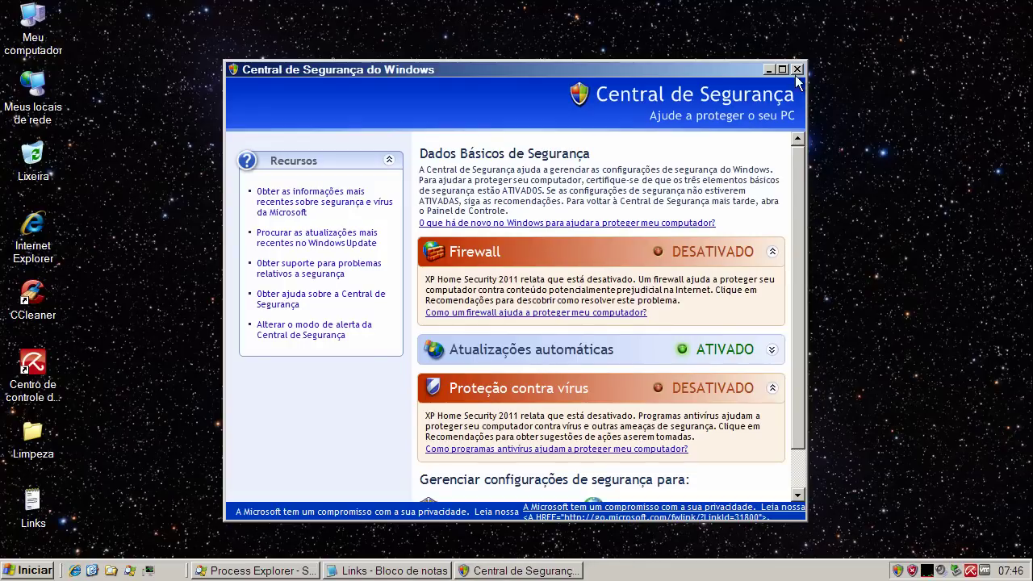
# Step: Close Windows Security Center and reopen Internet Explorer, continuing unprotected at the XP Home Security 2011 firewall alert
pyautogui.click(796, 69)
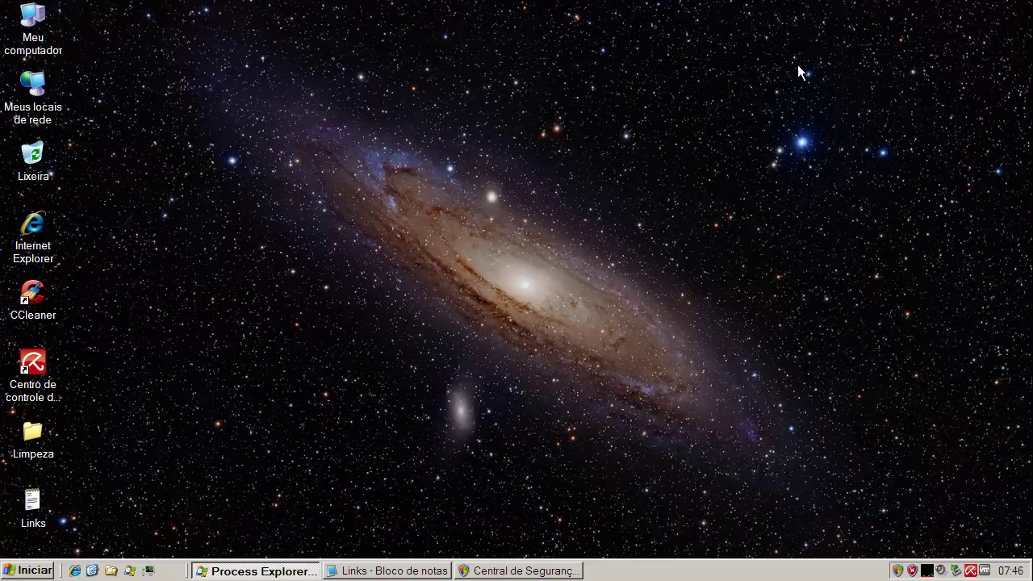
pyautogui.click(92, 570)
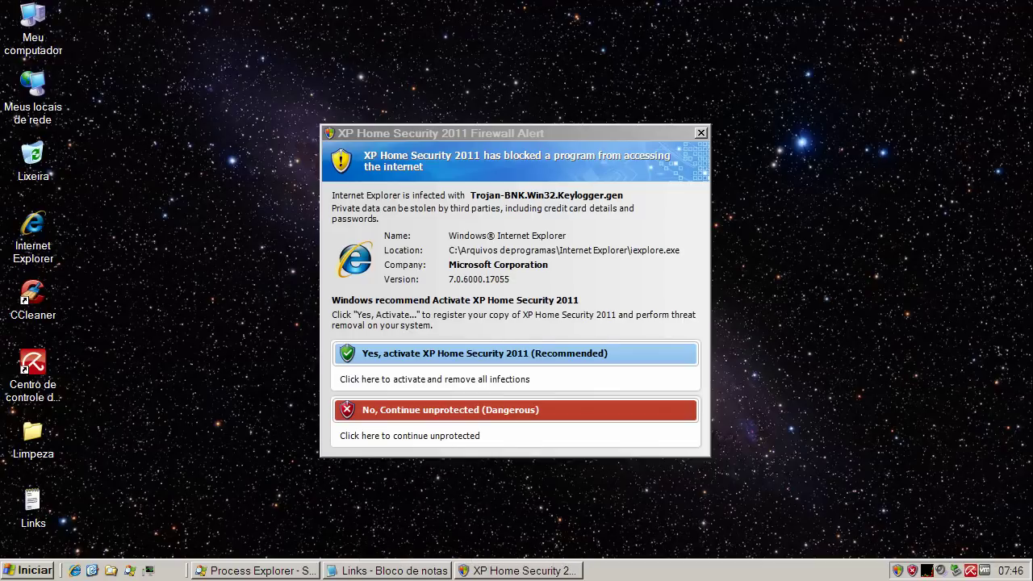
pyautogui.click(452, 410)
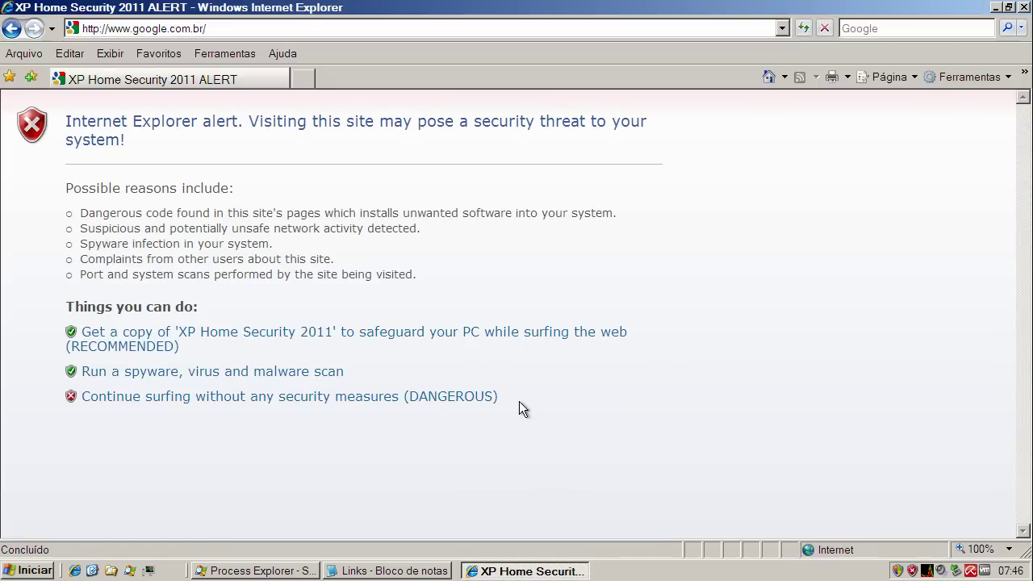
# Step: Restore the Links file, view the manual activation form of XP Home Security 2011, and close the rogue program's windows
pyautogui.click(359, 570)
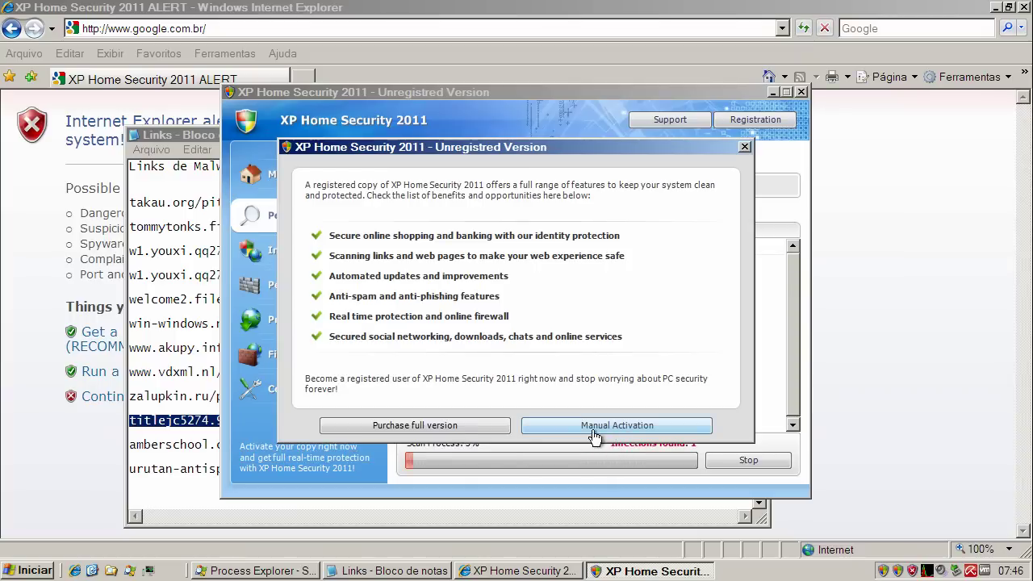
pyautogui.click(614, 432)
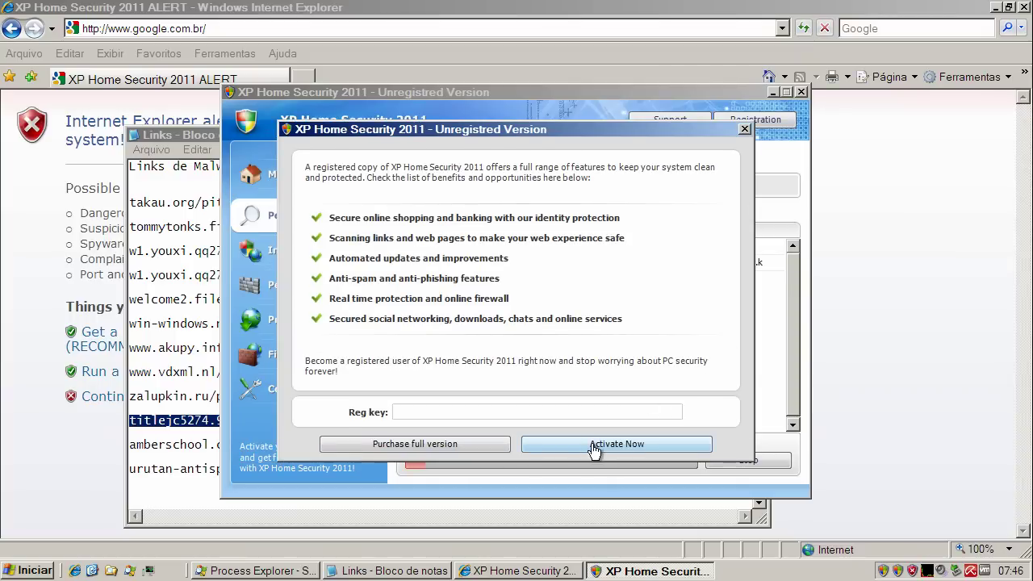
pyautogui.click(745, 130)
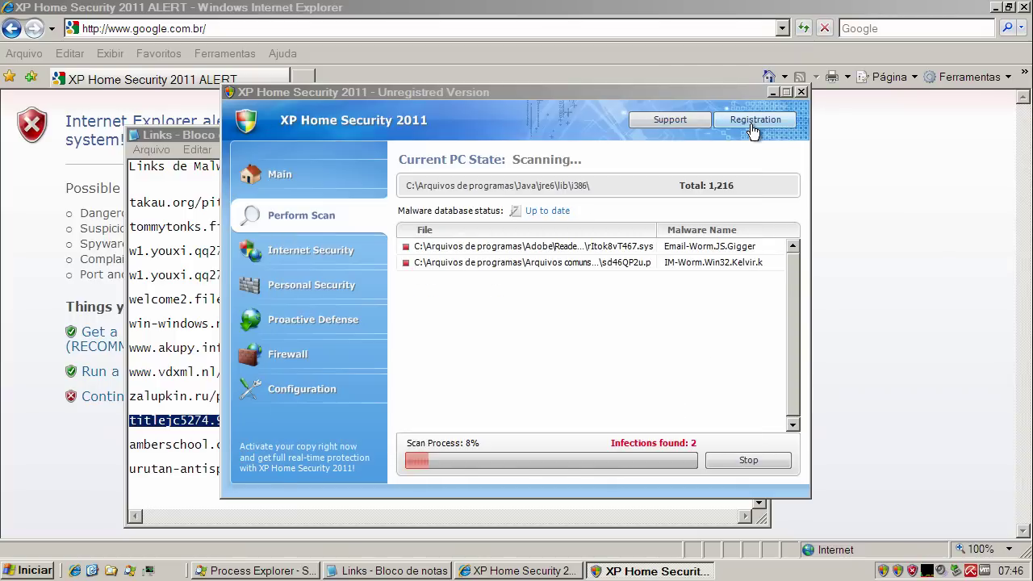
pyautogui.click(801, 92)
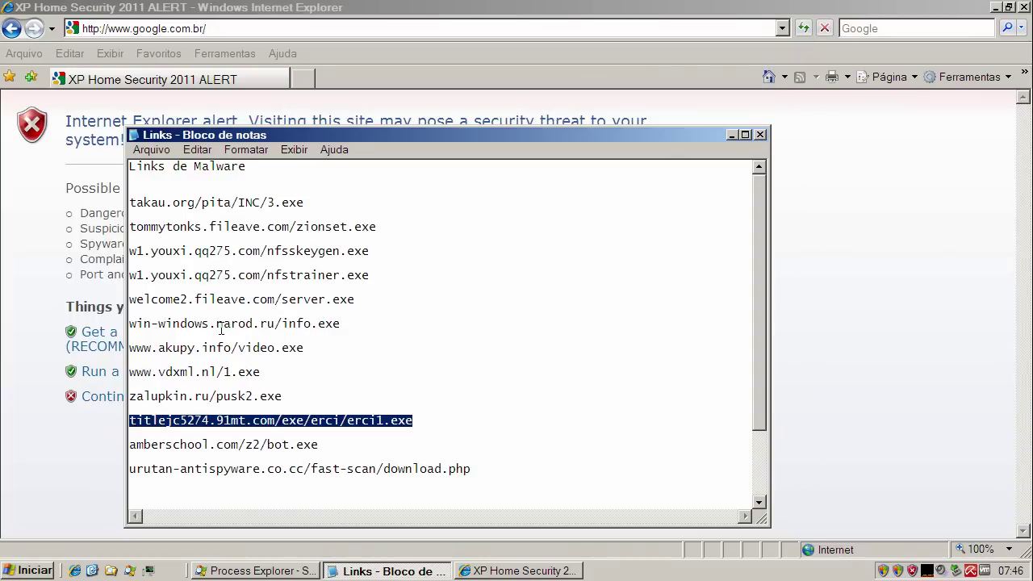
# Step: Copy the address amberschool.com/z2/bot.exe from the Links file, open it in Internet Explorer, and run bot.exe
pyautogui.doubleClick(212, 446)
pyautogui.rightClick(212, 446)
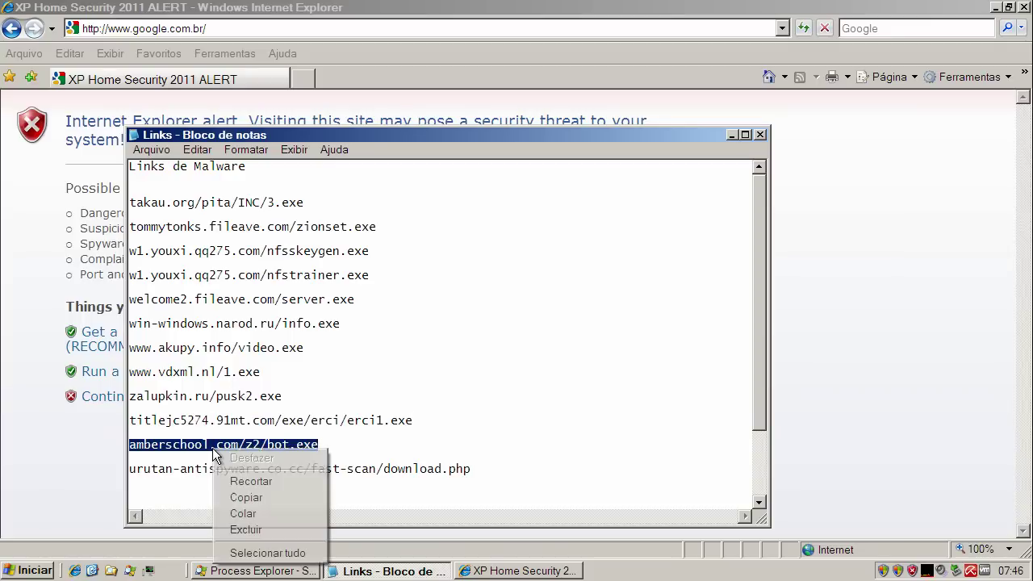
pyautogui.click(248, 497)
pyautogui.click(111, 27)
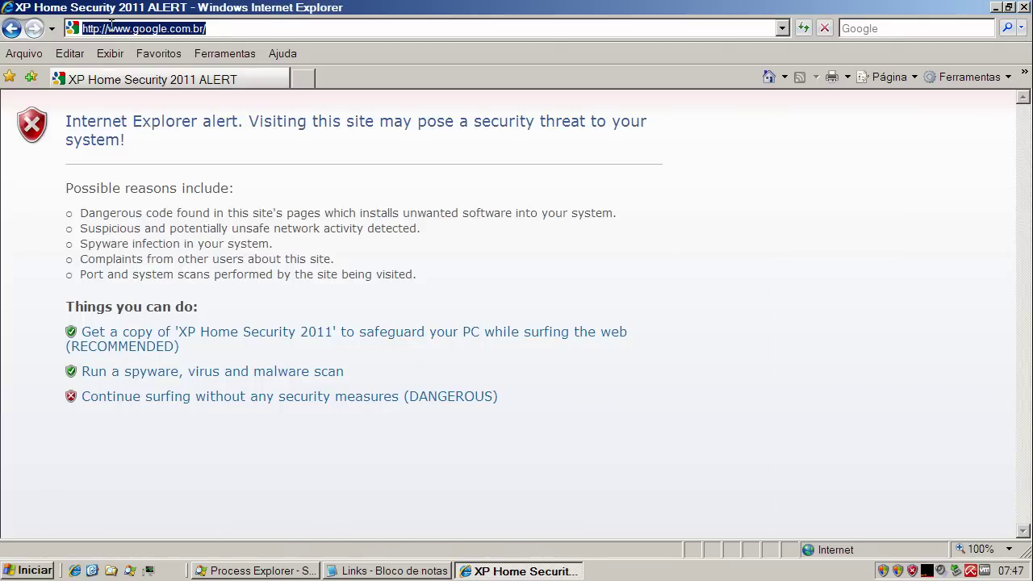
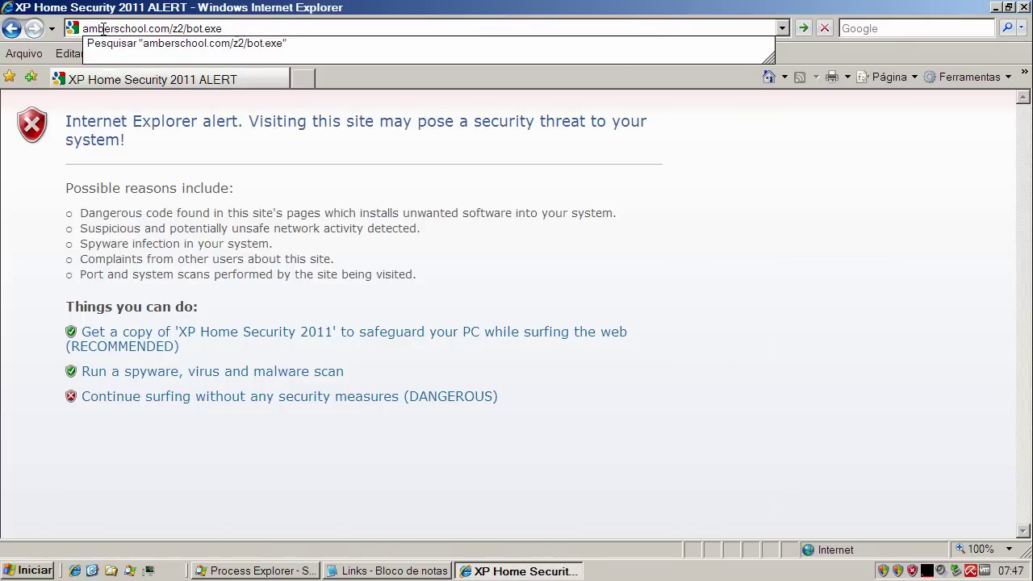
pyautogui.press('Return')
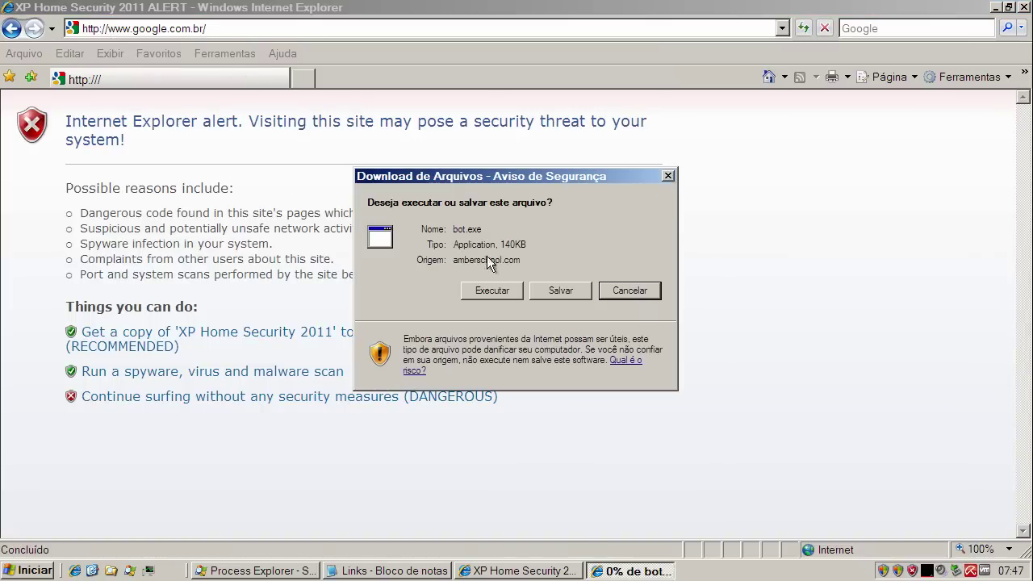
pyautogui.click(486, 290)
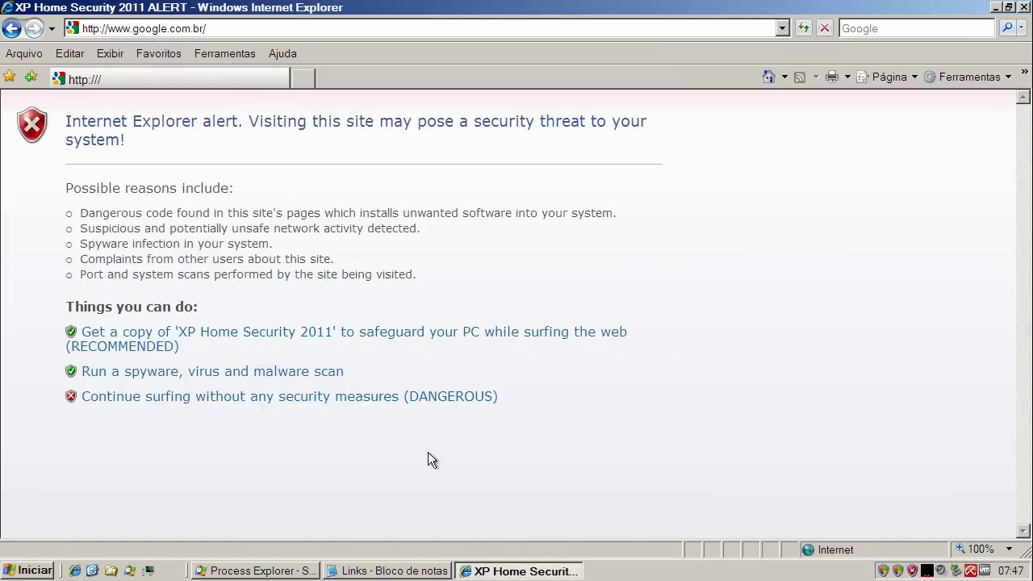
# Step: Copy urutan-antispyware.co.cc/fast-scan/download.php from the Links file, open it in Internet Explorer, and run BestAntivirus2011.exe
pyautogui.click(355, 569)
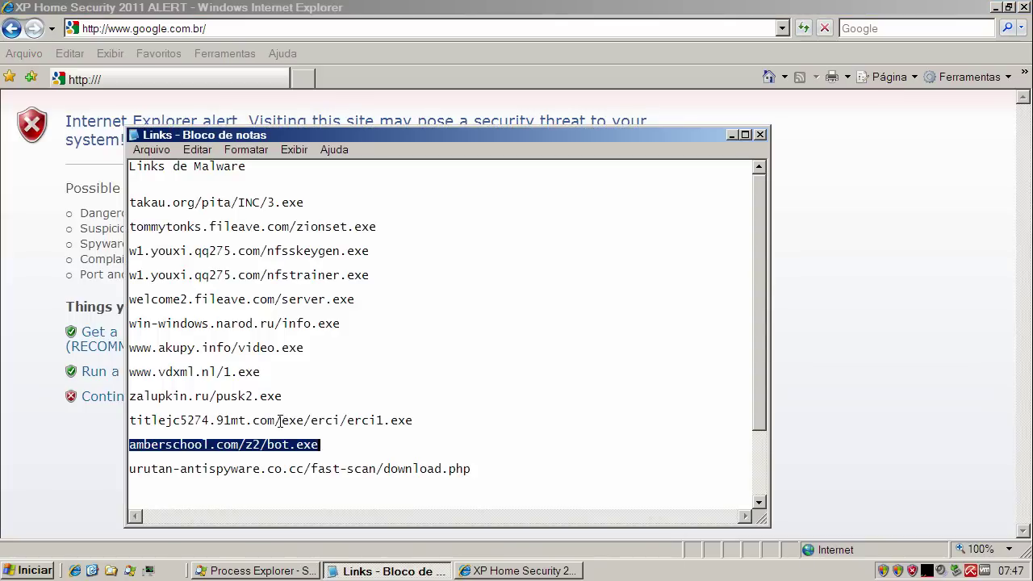
pyautogui.doubleClick(269, 468)
pyautogui.rightClick(272, 470)
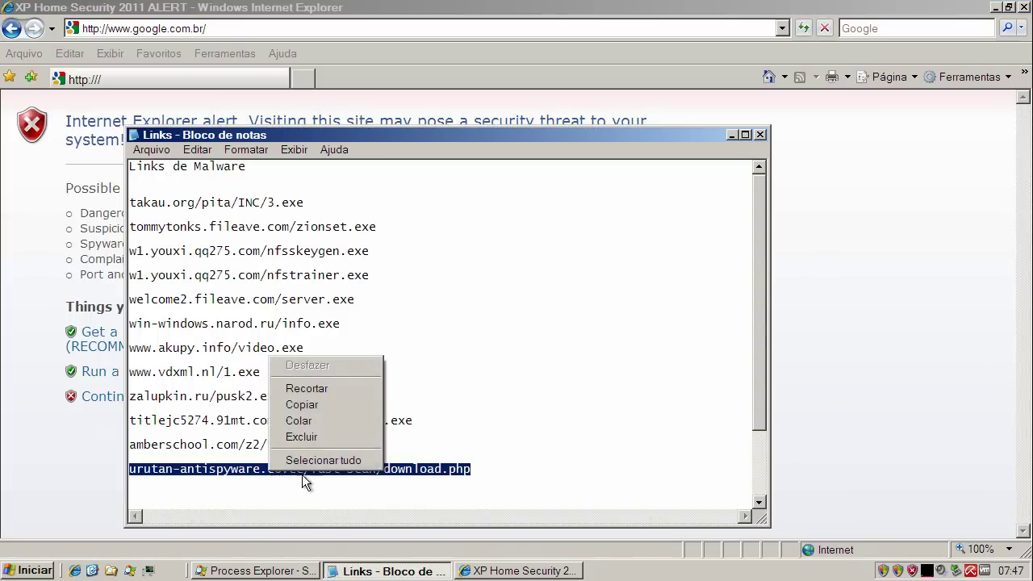
pyautogui.click(306, 406)
pyautogui.click(221, 24)
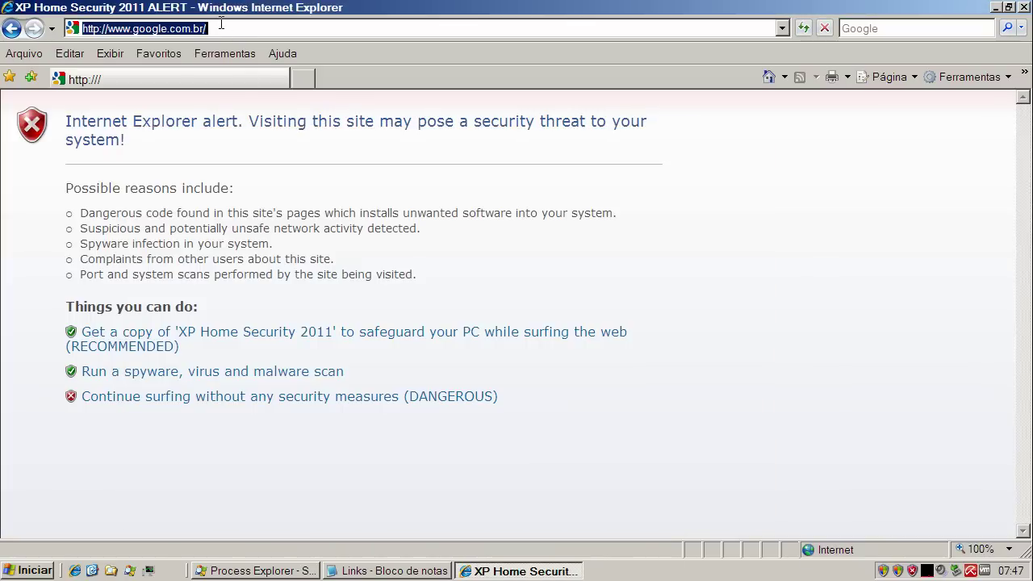
pyautogui.hotkey('ctrl', 'v')
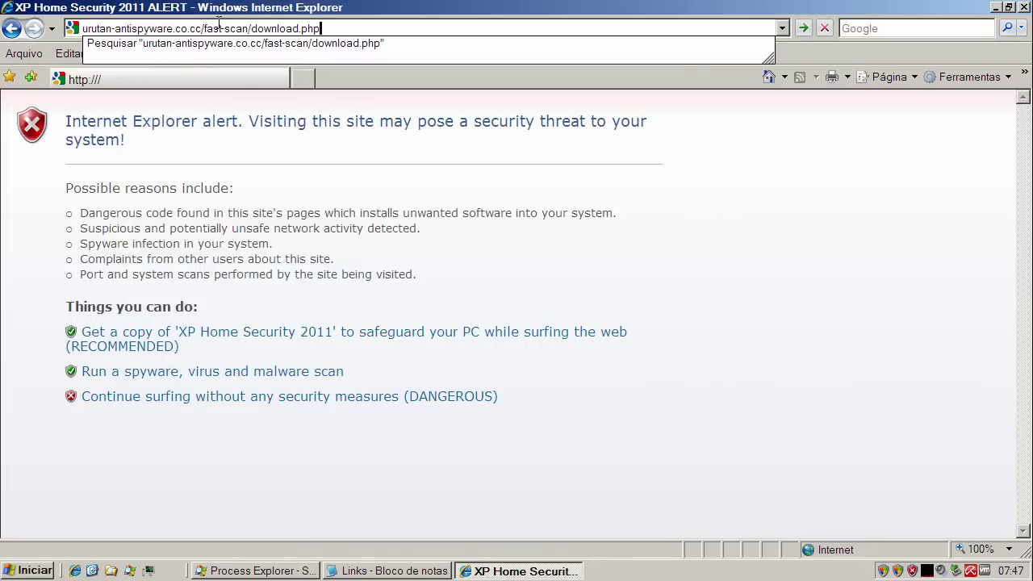
pyautogui.press('Return')
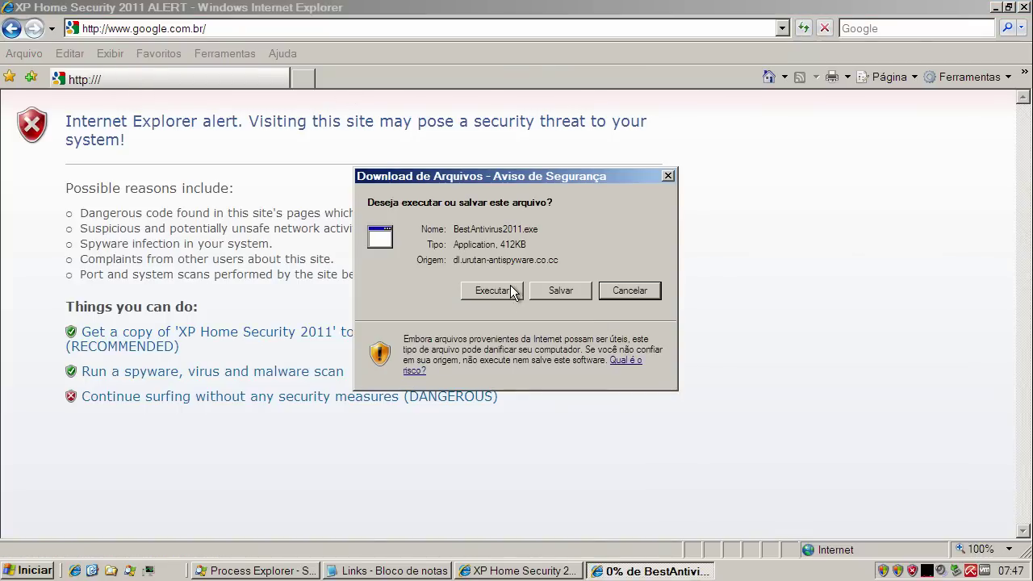
pyautogui.click(513, 292)
pyautogui.click(545, 294)
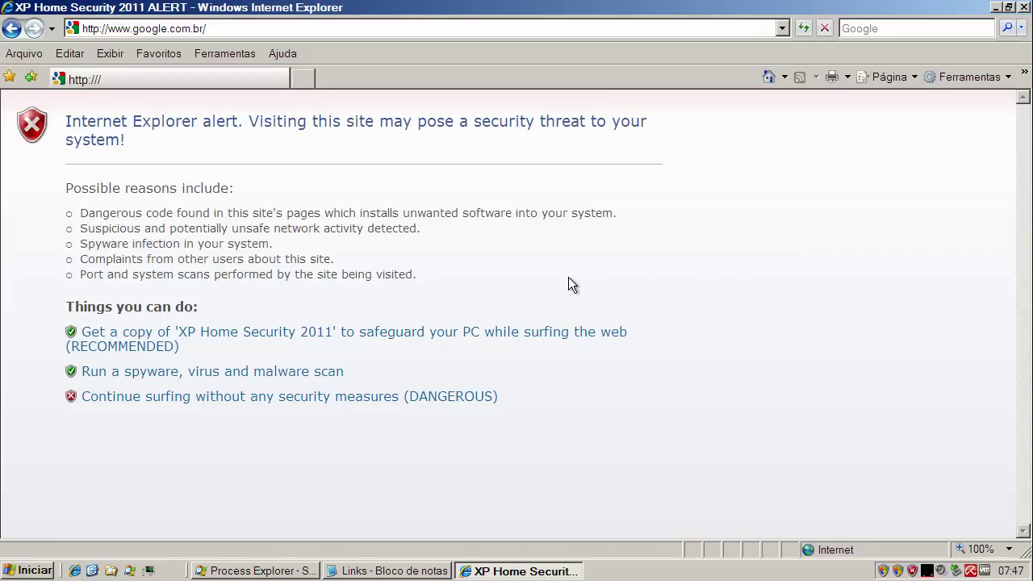
# Step: Copy the first Backup address, shit.sjhf4gh.net/zpp.exe, from the Links file, open it in Internet Explorer, and run zpp.exe
pyautogui.click(387, 570)
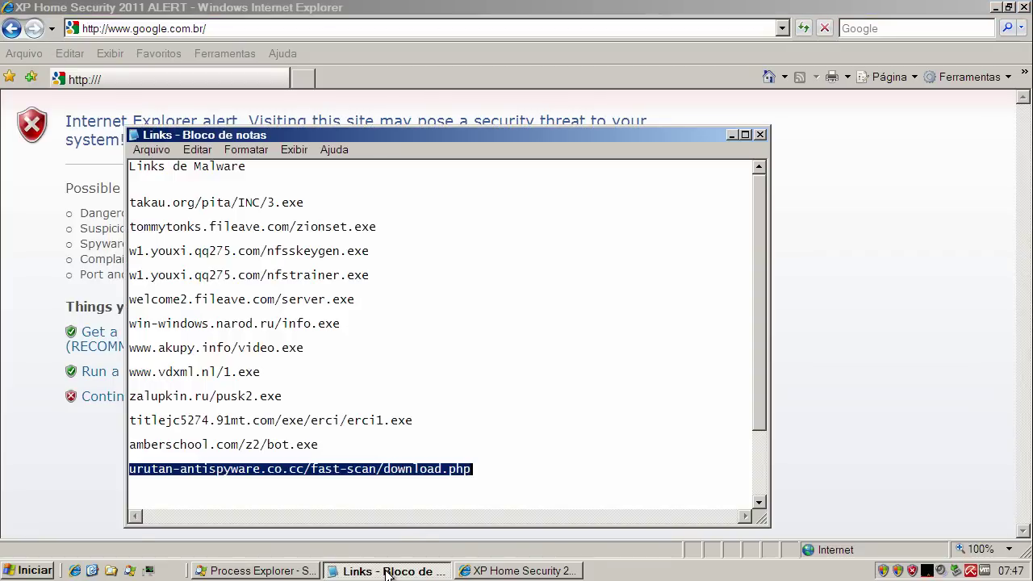
pyautogui.scroll(-3, 749, 369)
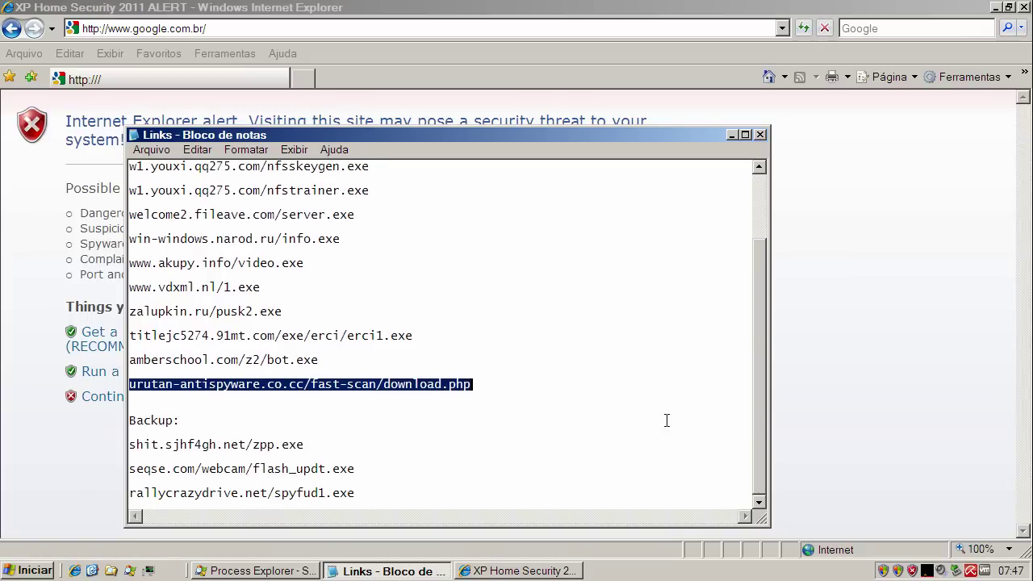
pyautogui.doubleClick(217, 443)
pyautogui.rightClick(225, 443)
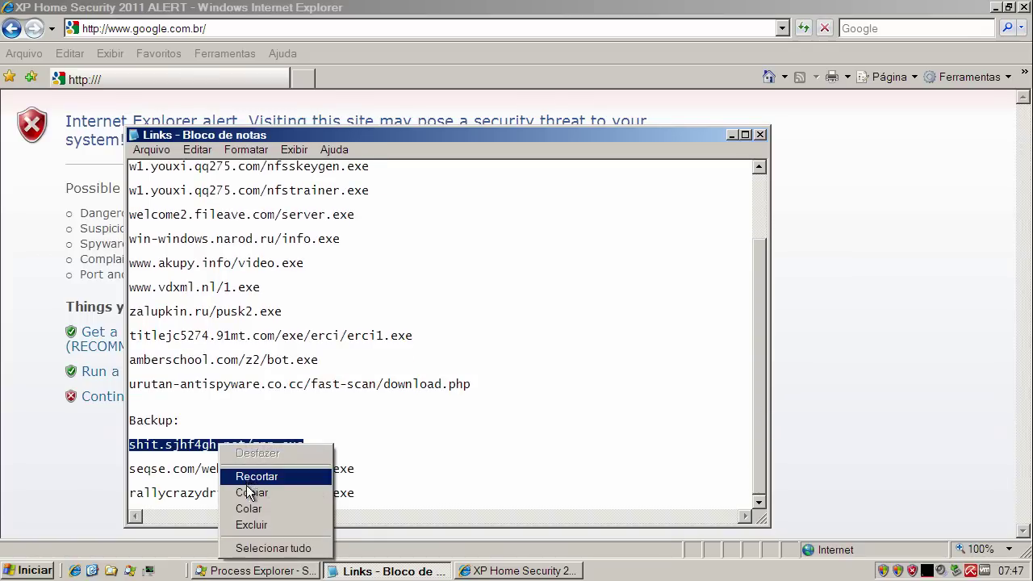
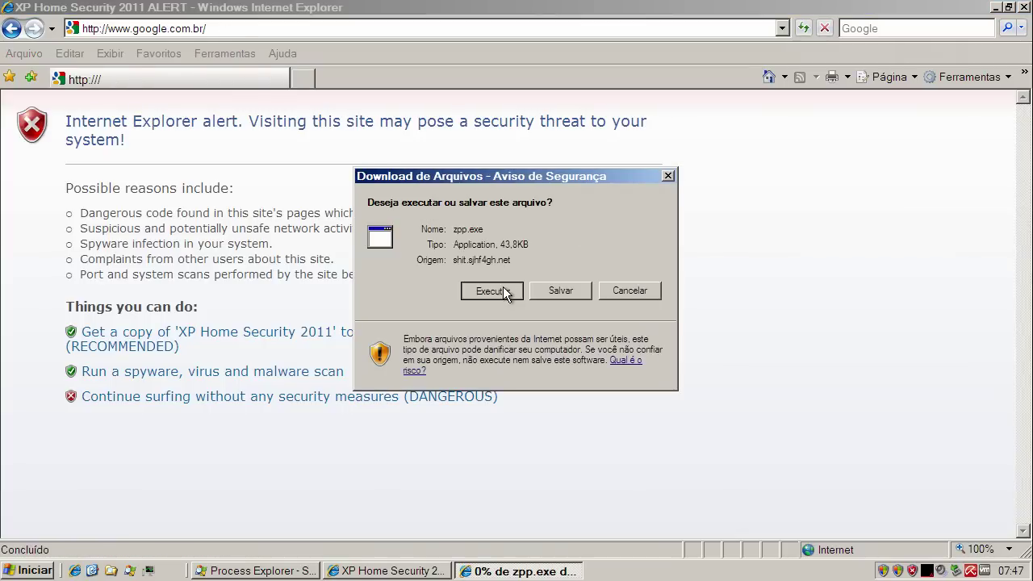
pyautogui.click(596, 281)
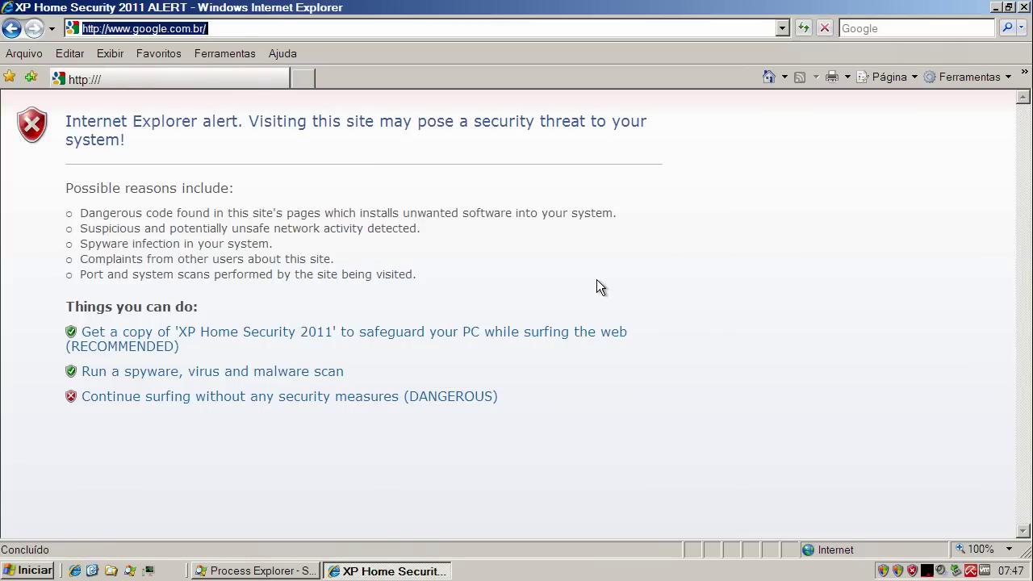
# Step: Close Internet Explorer, check the vdk.exe process in Process Explorer, and close Process Explorer
pyautogui.click(1025, 8)
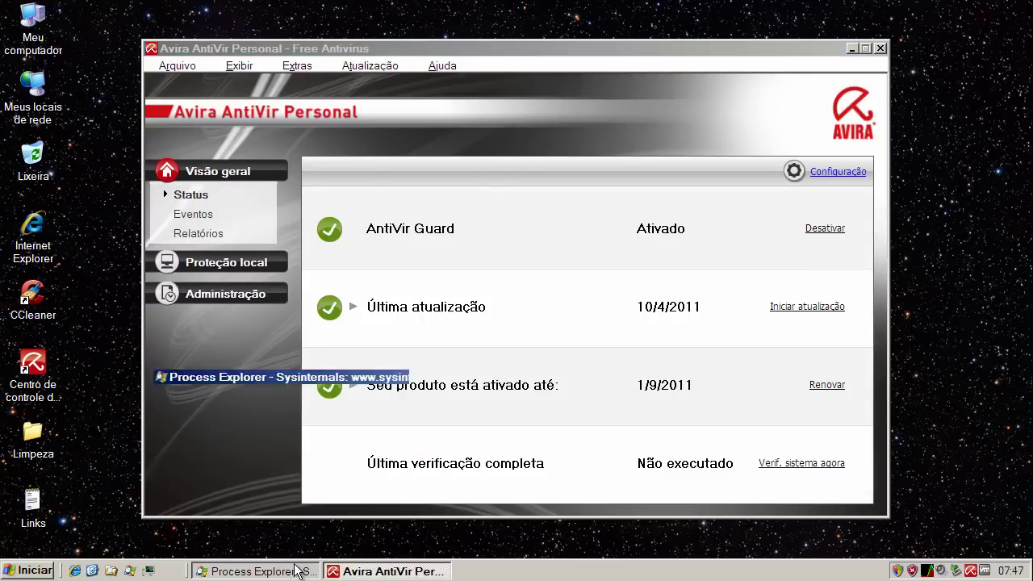
pyautogui.click(298, 570)
pyautogui.rightClick(127, 168)
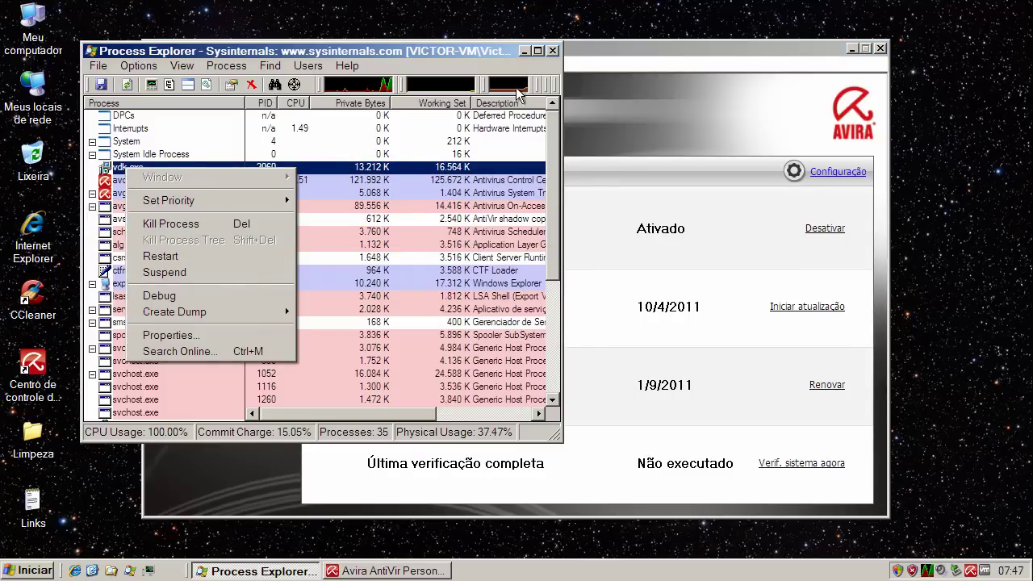
pyautogui.click(556, 50)
pyautogui.click(556, 50)
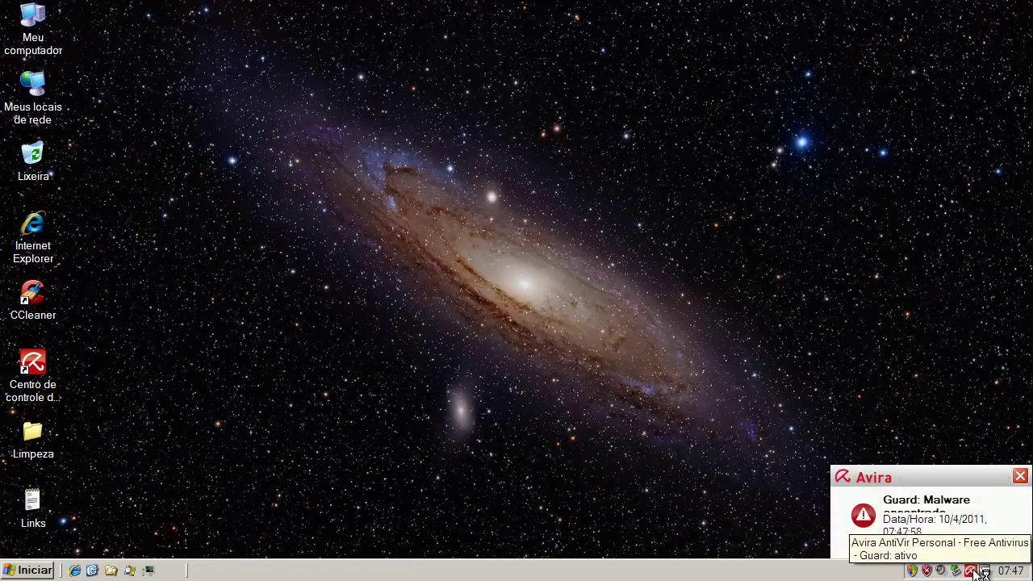
# Step: Open the Avira AntiVir Personal control center and choose removal for the malware detected by Guard
pyautogui.doubleClick(974, 569)
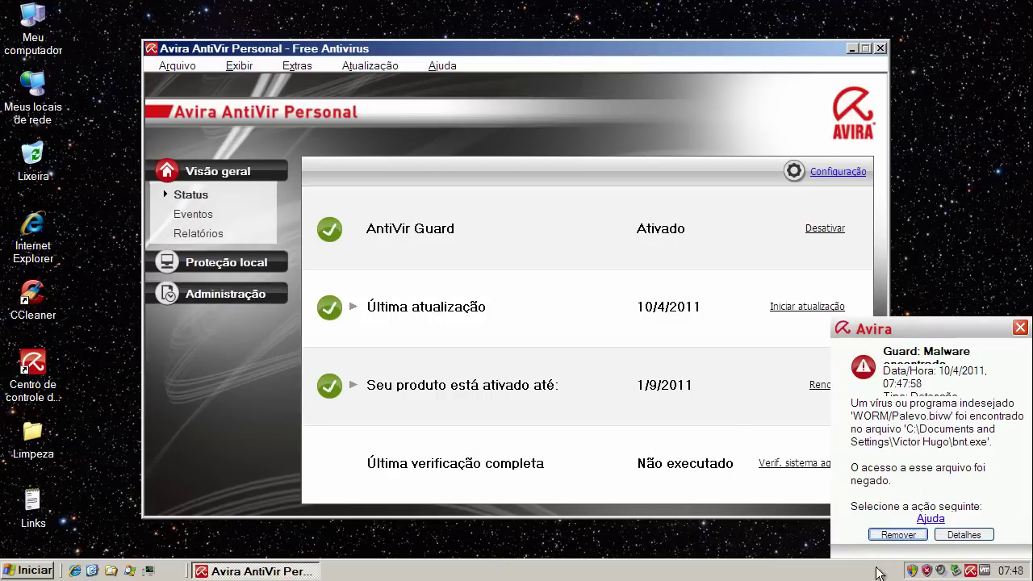
pyautogui.click(896, 535)
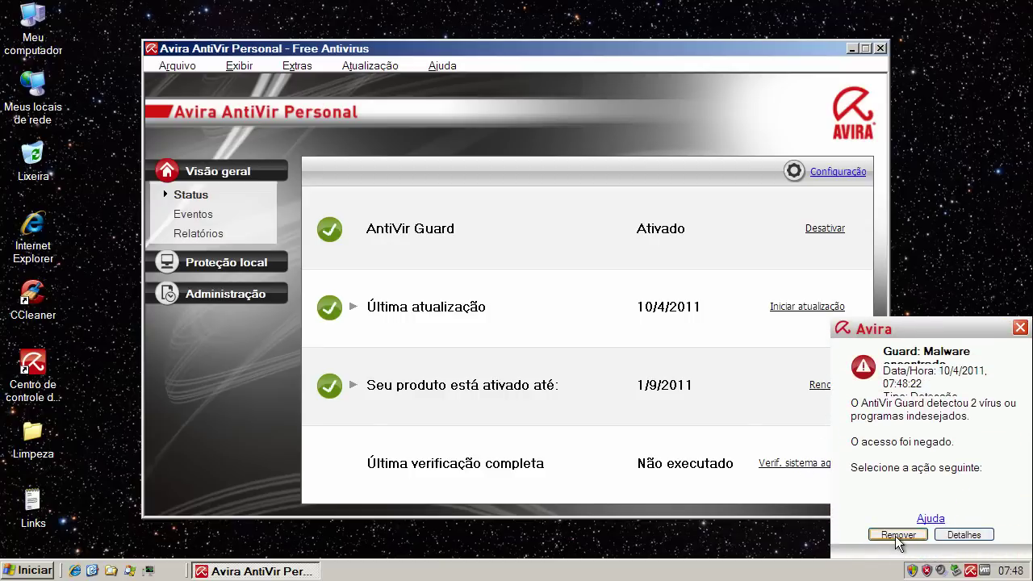
pyautogui.click(897, 534)
# Step: Start a full system scan from Avira's status page and close the XP Home Security 2011 danger alert
pyautogui.click(797, 464)
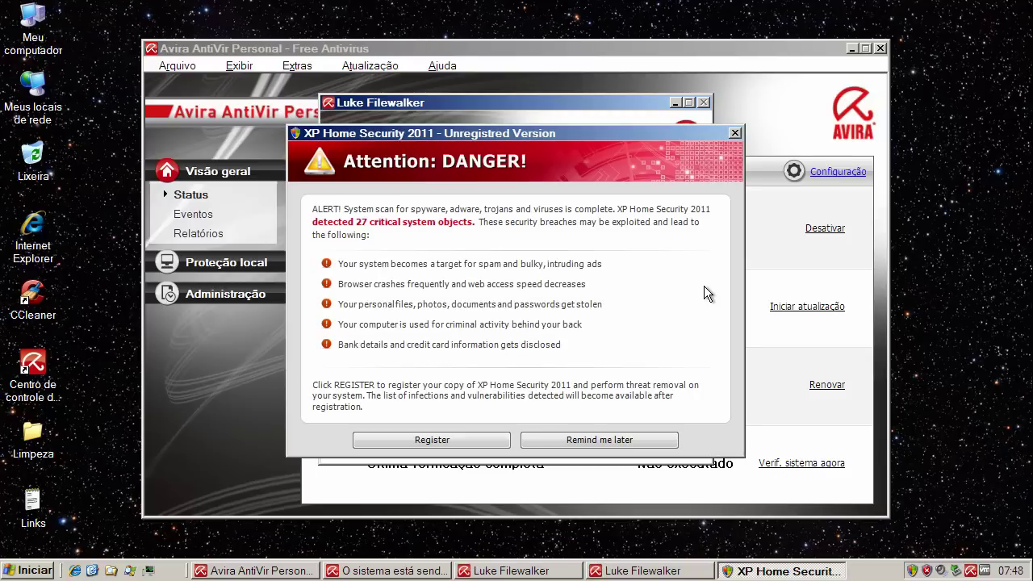
pyautogui.click(735, 133)
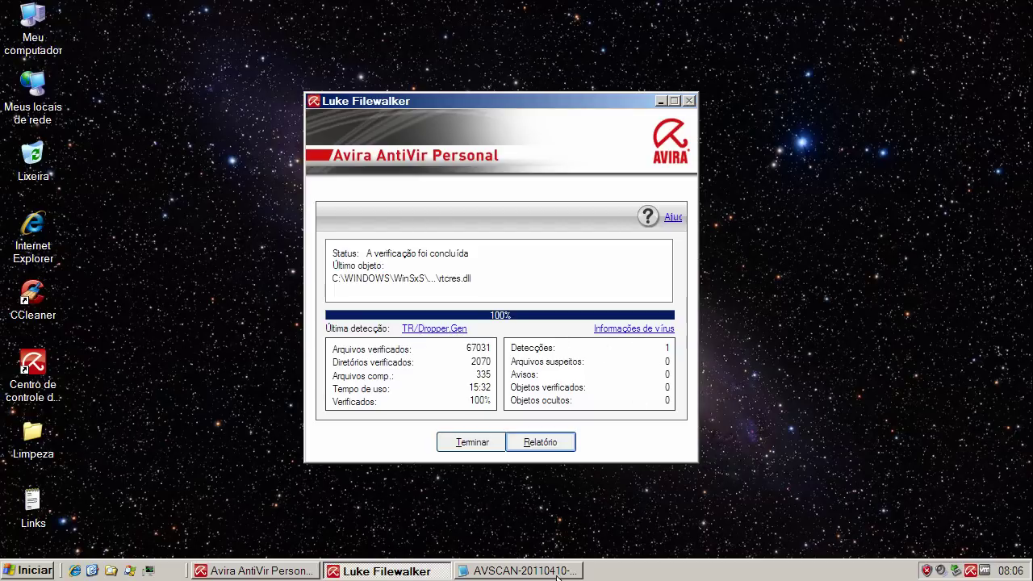
# Step: Review the detection and quarantine entries in the Avira scan report, and close the report, the finished scan and the control center
pyautogui.click(531, 569)
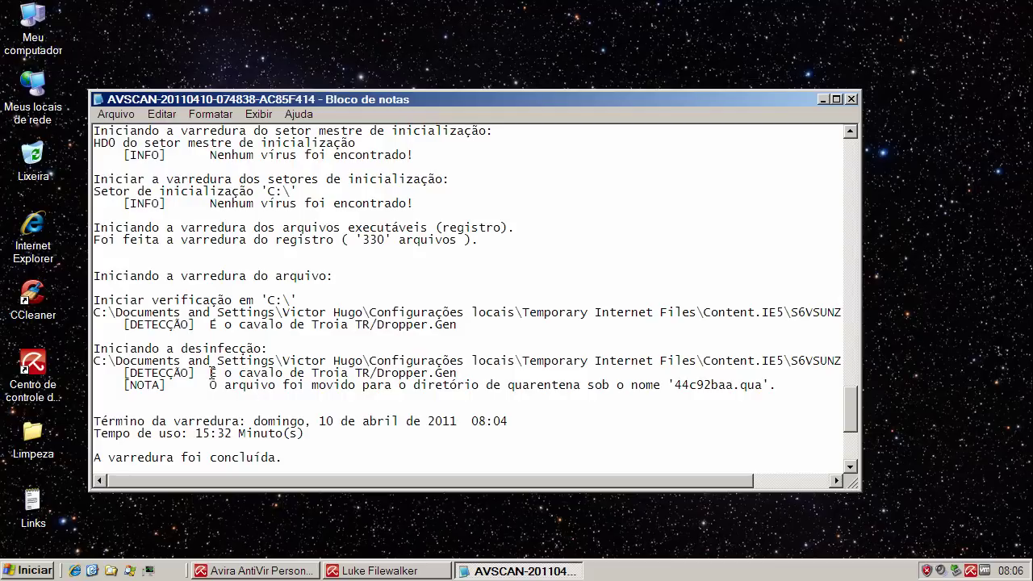
pyautogui.moveTo(216, 373); pyautogui.dragTo(463, 373)
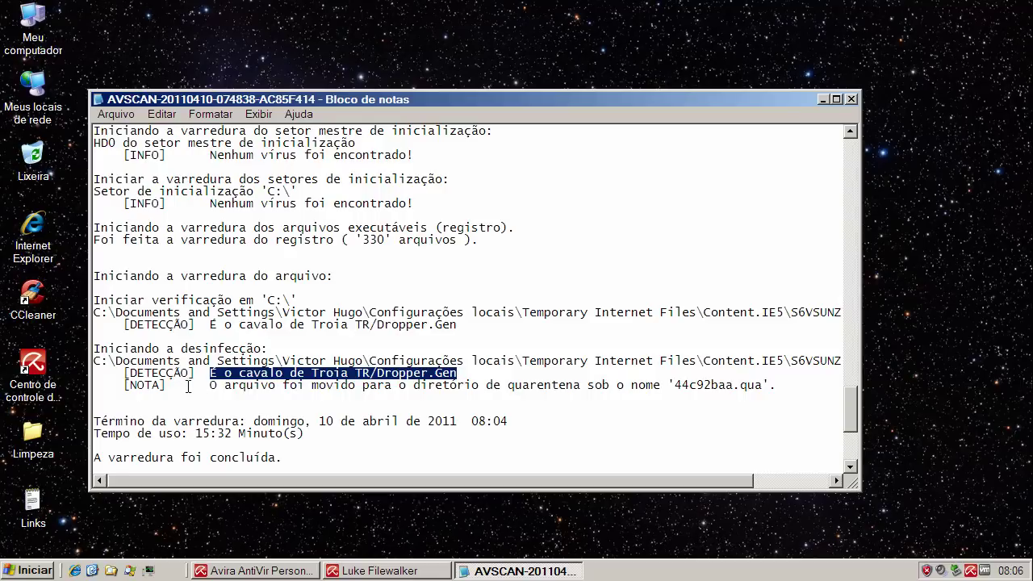
pyautogui.moveTo(208, 384); pyautogui.dragTo(574, 379)
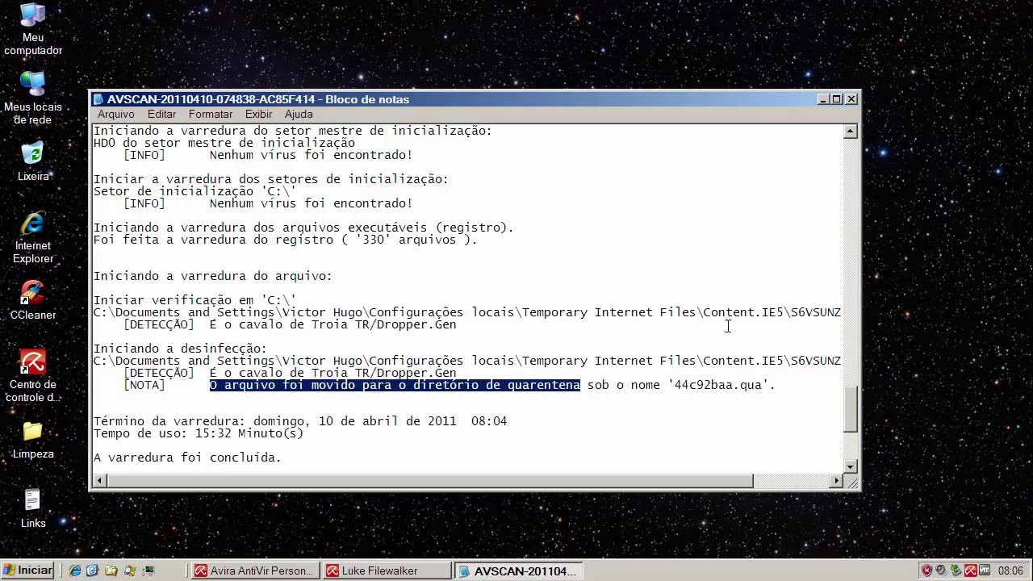
pyautogui.click(851, 99)
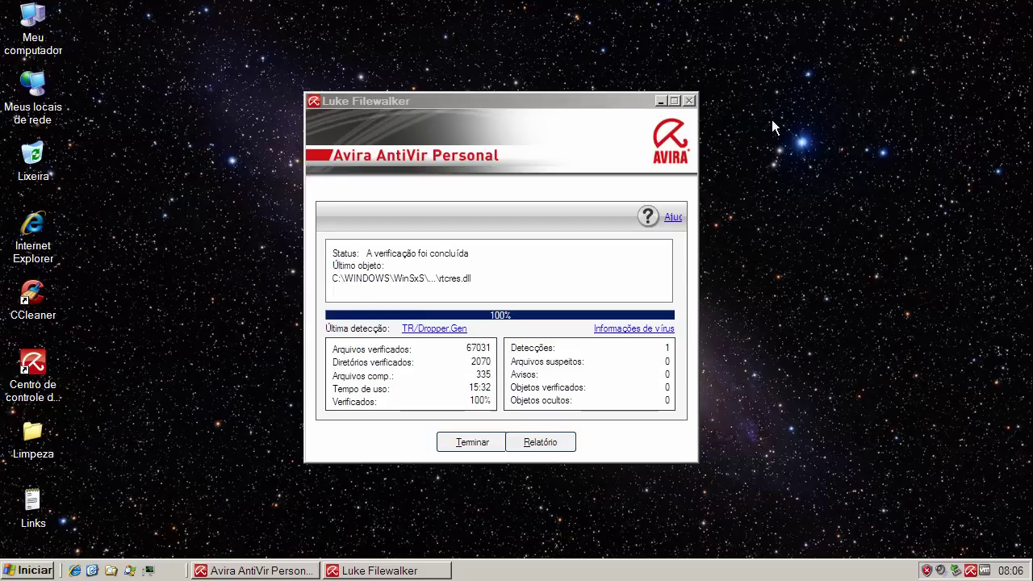
pyautogui.click(482, 445)
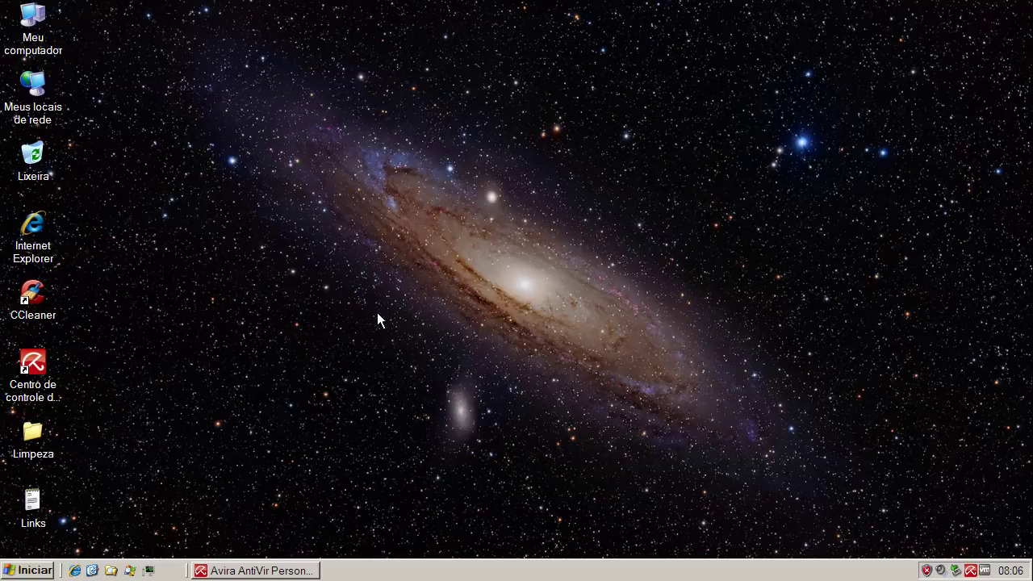
pyautogui.click(256, 570)
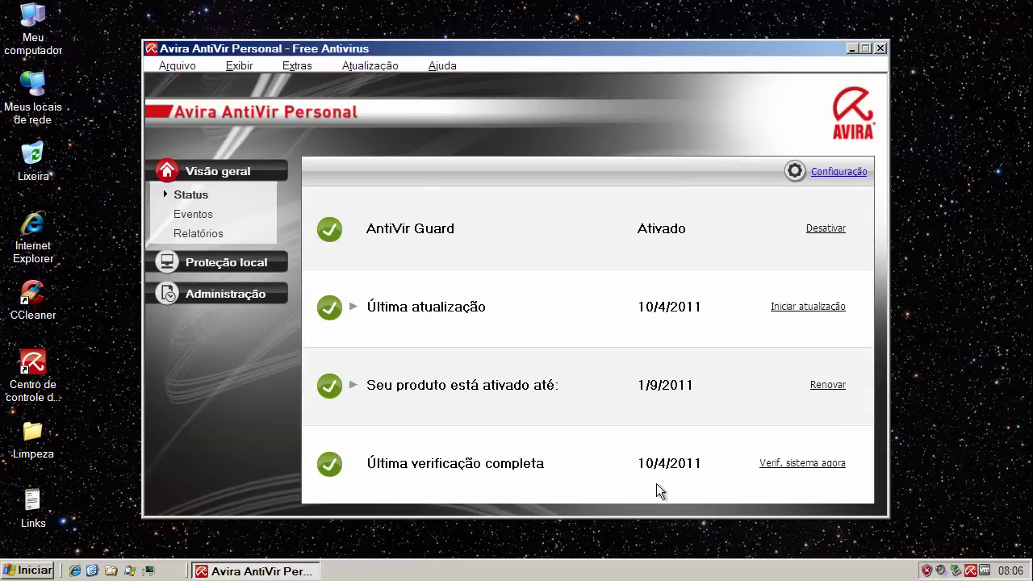
pyautogui.click(880, 49)
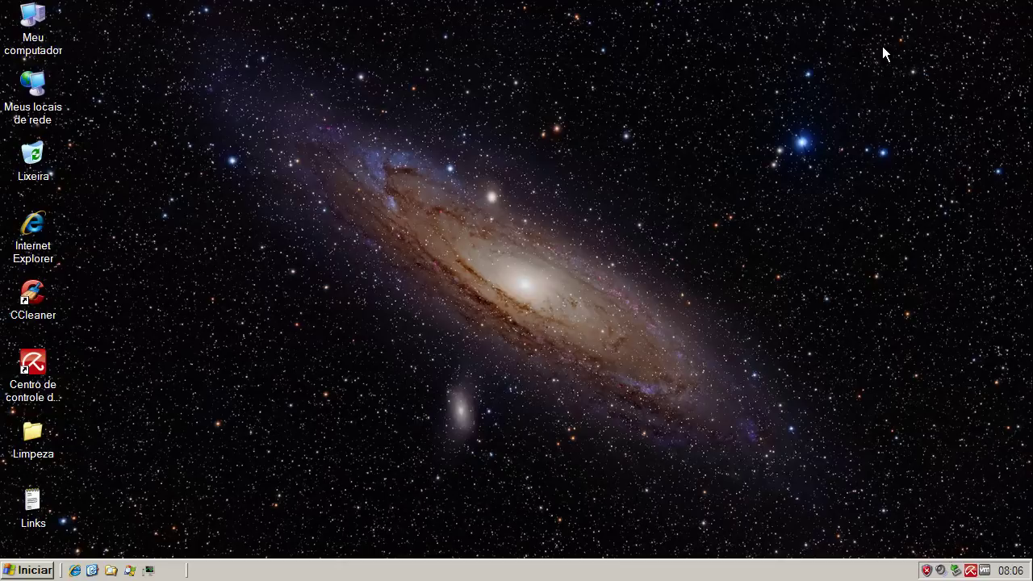
# Step: Run the CCleaner cleanup twice with the selected items, and close the Windows Security Center and CCleaner
pyautogui.doubleClick(31, 292)
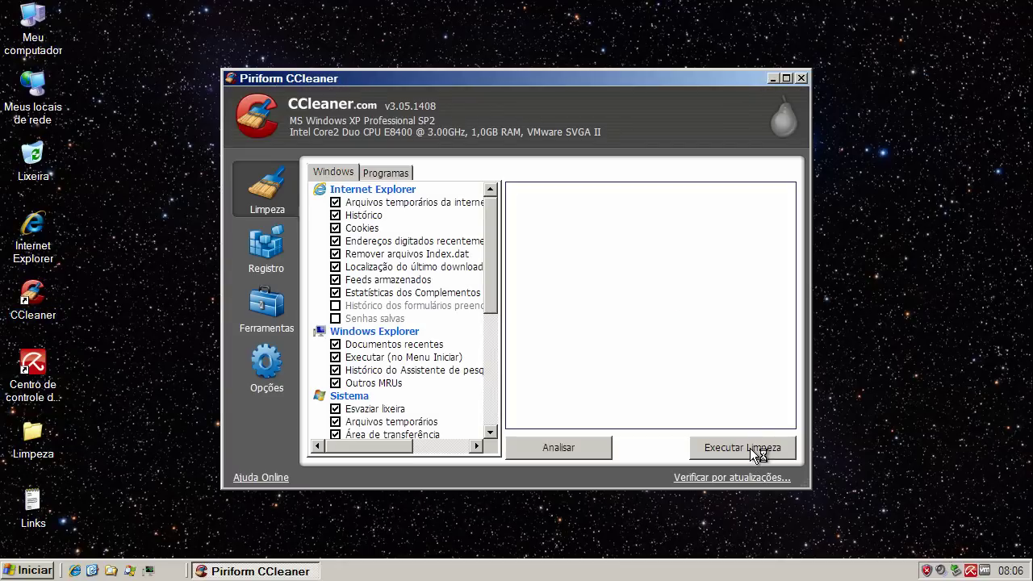
pyautogui.click(757, 452)
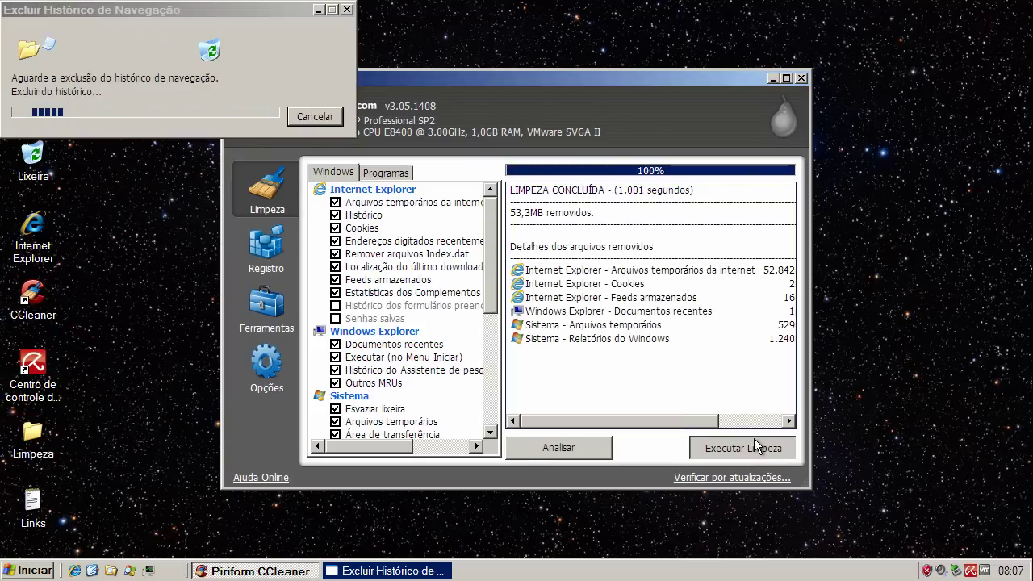
pyautogui.click(753, 440)
pyautogui.click(753, 449)
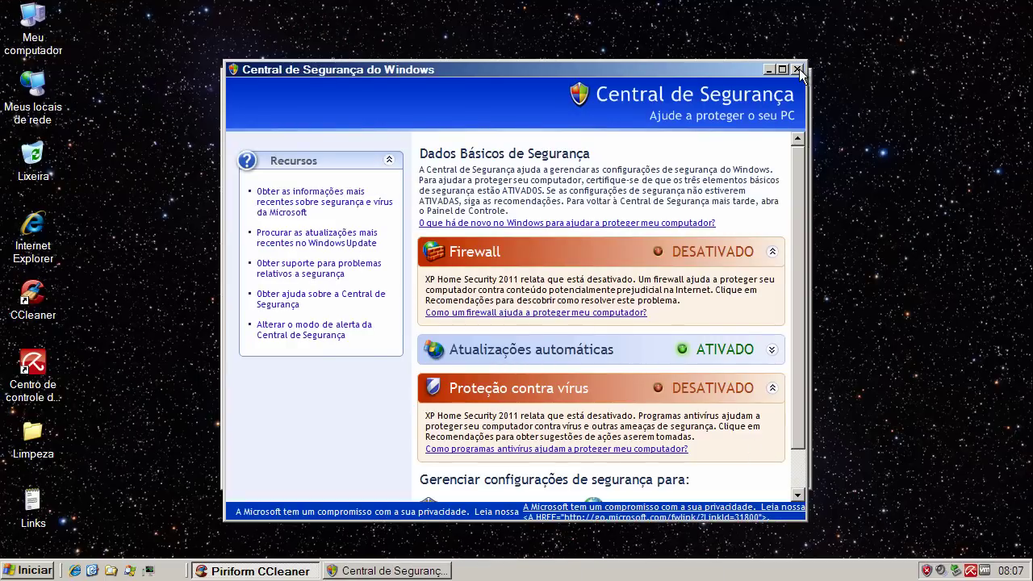
pyautogui.click(797, 70)
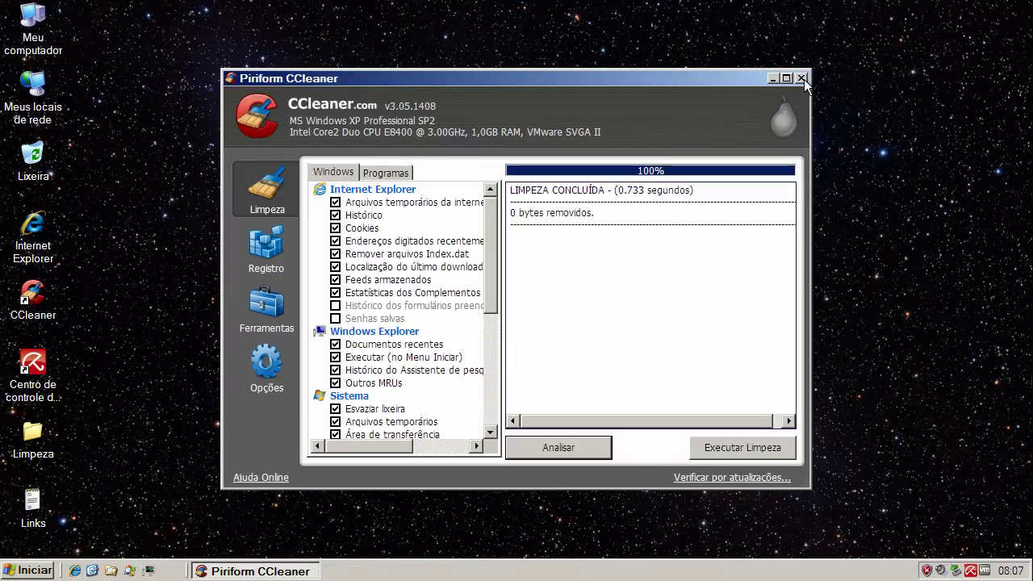
pyautogui.click(801, 79)
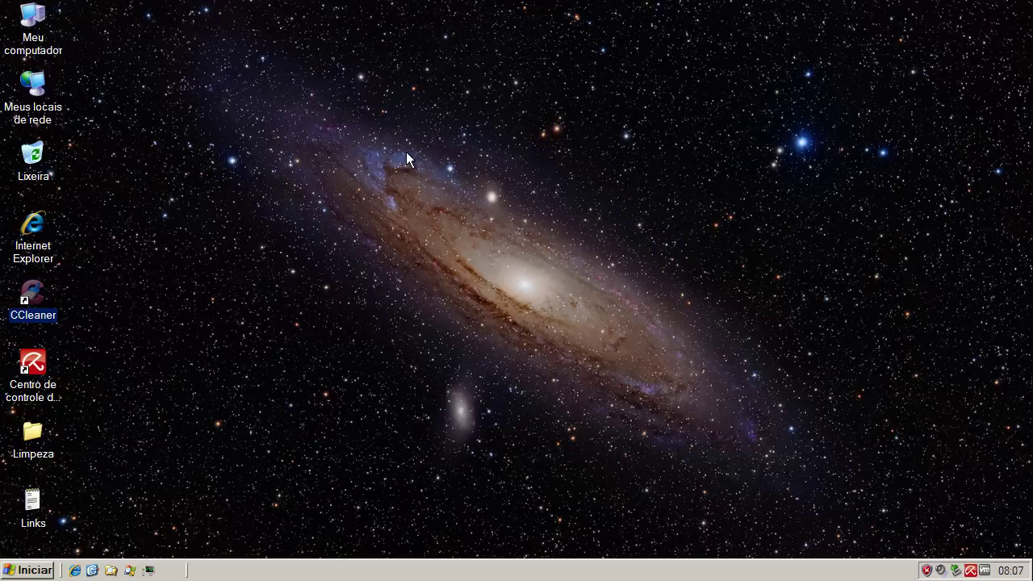
# Step: Restart the computer and close the XP Home Security 2011 scan window
pyautogui.click(29, 570)
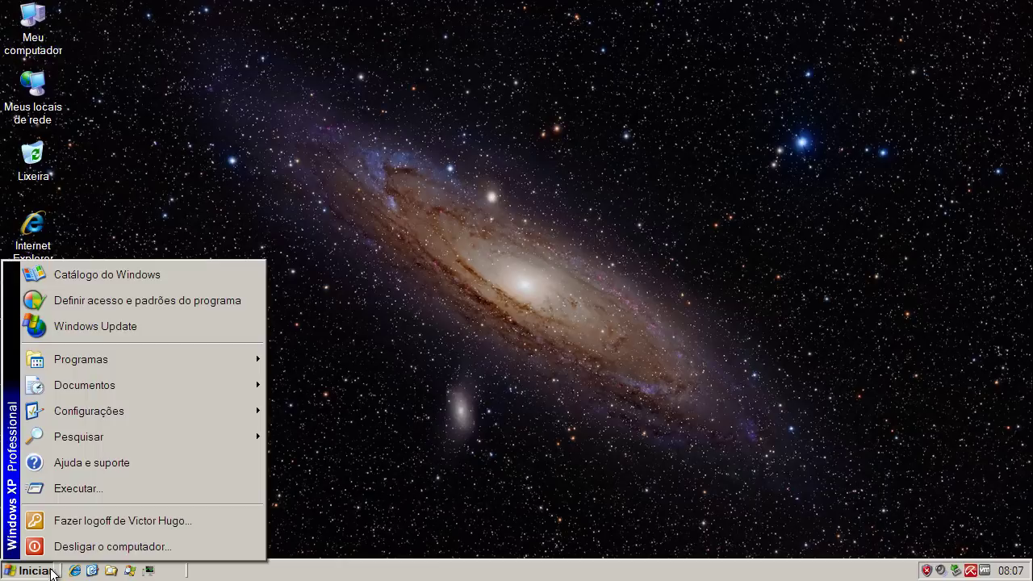
pyautogui.click(107, 548)
pyautogui.click(594, 219)
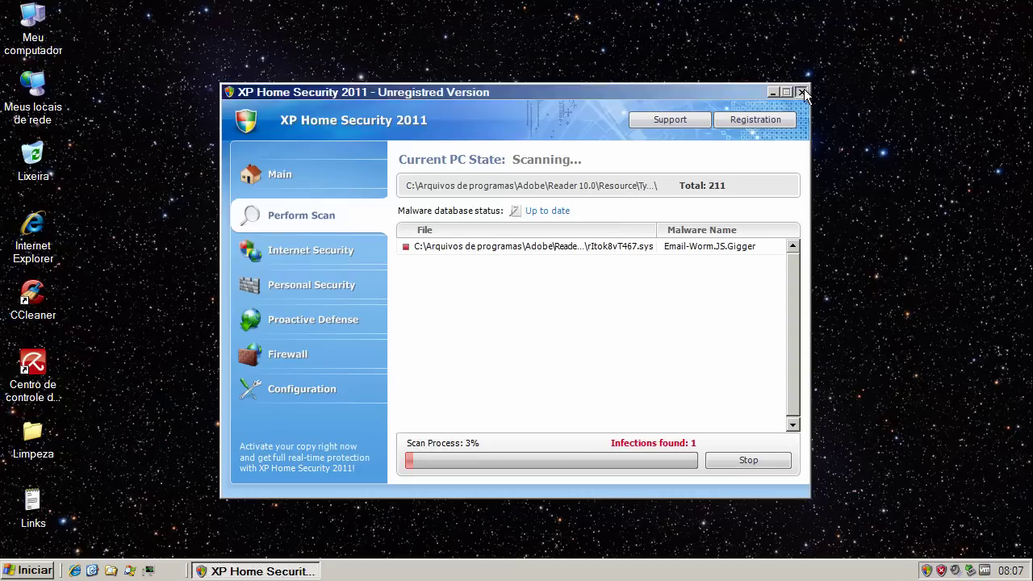
pyautogui.click(803, 91)
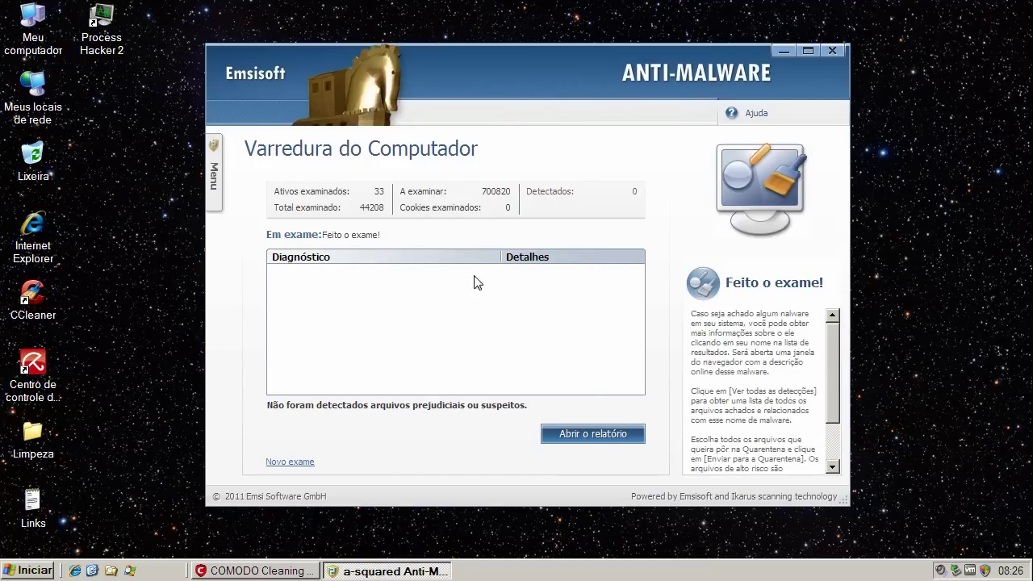
# Step: Close Emsisoft Anti-Malware, start a full scan in COMODO Cleaning Essentials, and accept the restart for rootkit scanning
pyautogui.click(834, 53)
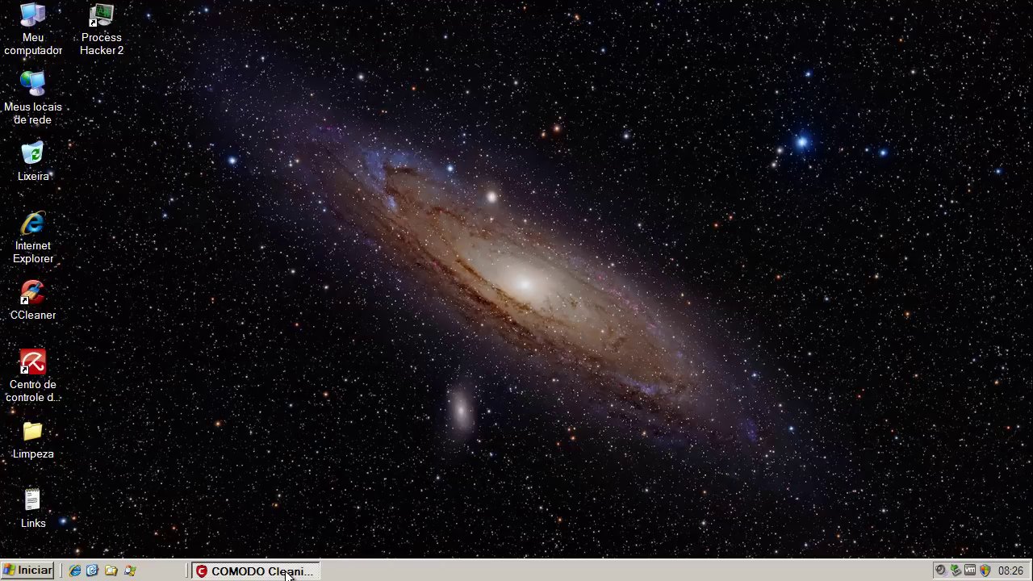
pyautogui.click(286, 571)
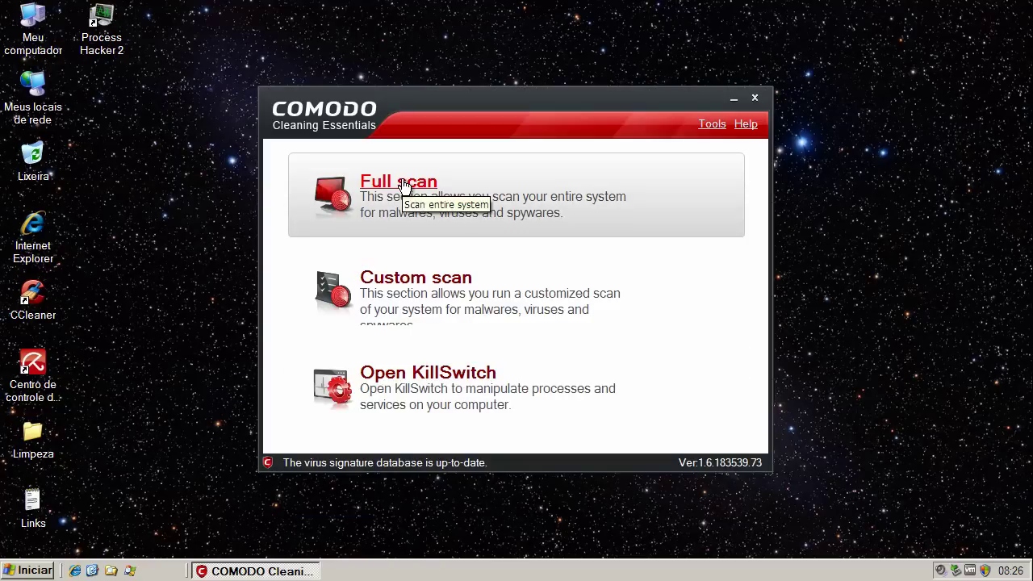
pyautogui.click(404, 184)
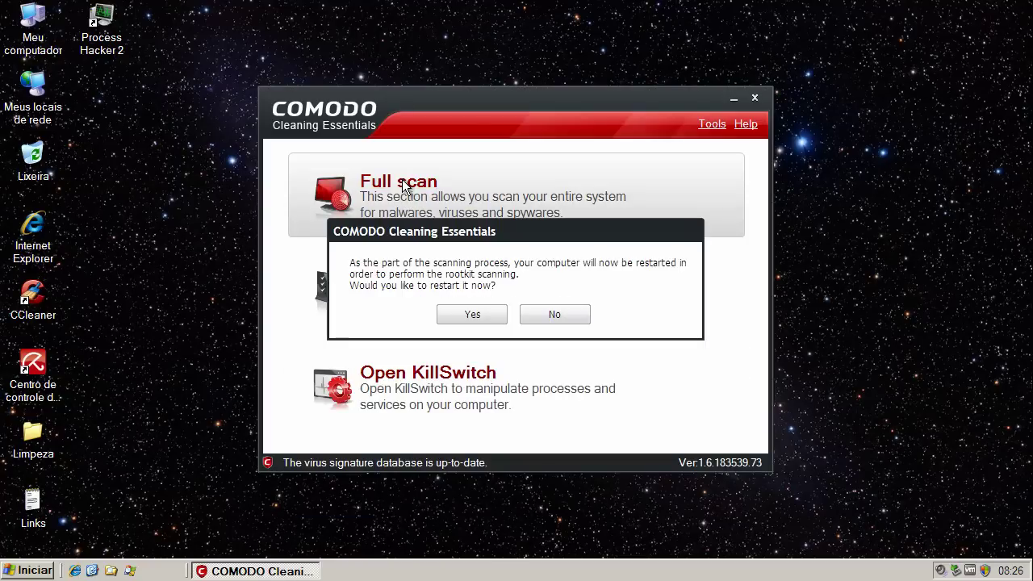
pyautogui.click(459, 314)
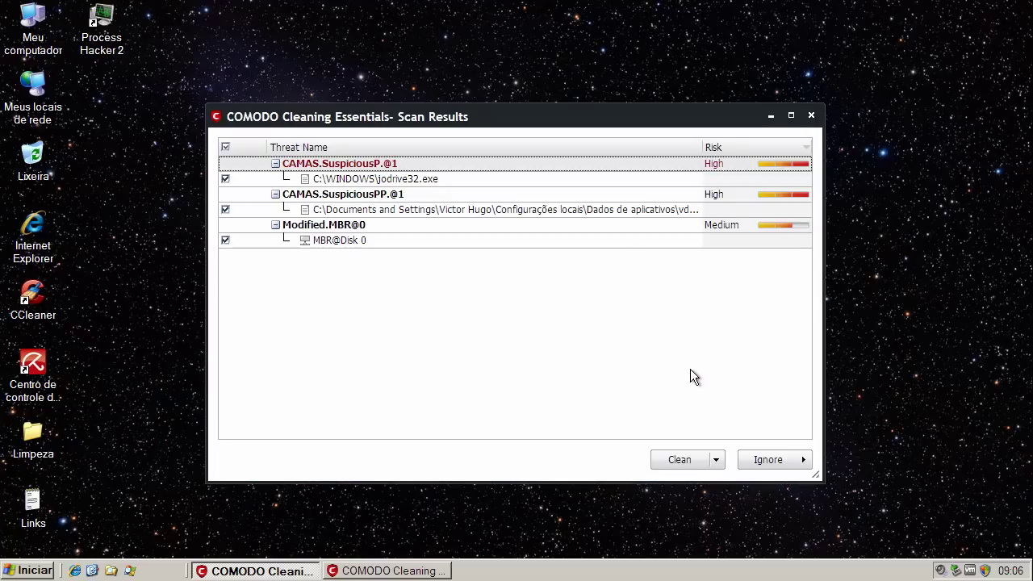
# Step: Widen the COMODO scan results to inspect the jodrive32.exe, vdk.exe and Modified.MBR@0 threats, and clean all checked items
pyautogui.click(434, 182)
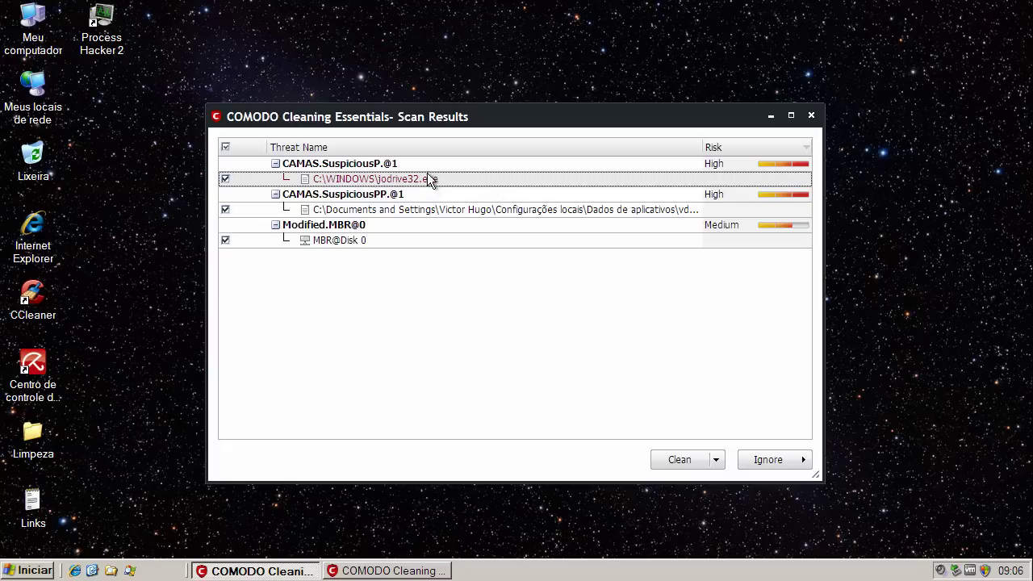
pyautogui.click(466, 209)
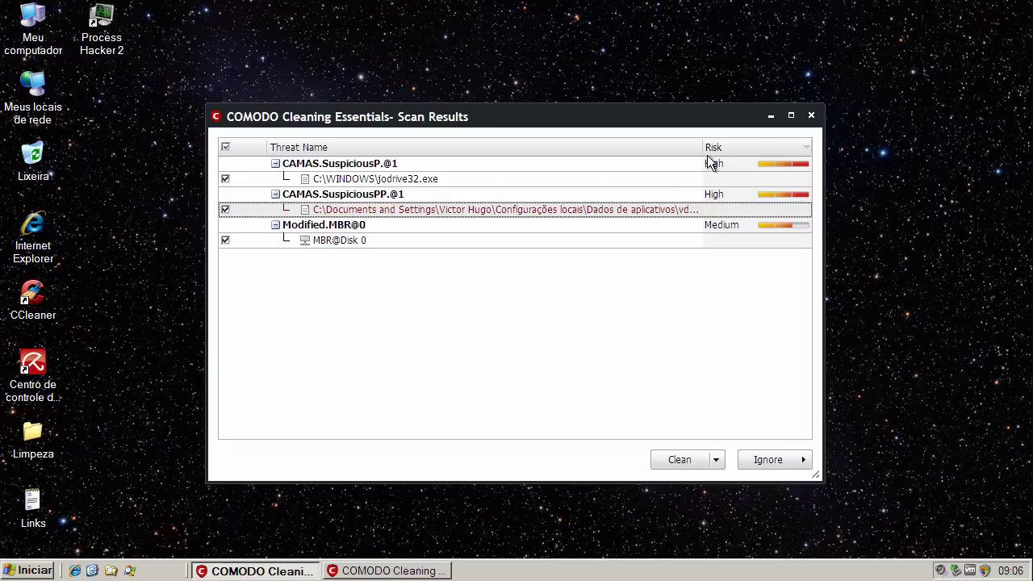
pyautogui.moveTo(823, 160); pyautogui.dragTo(960, 163)
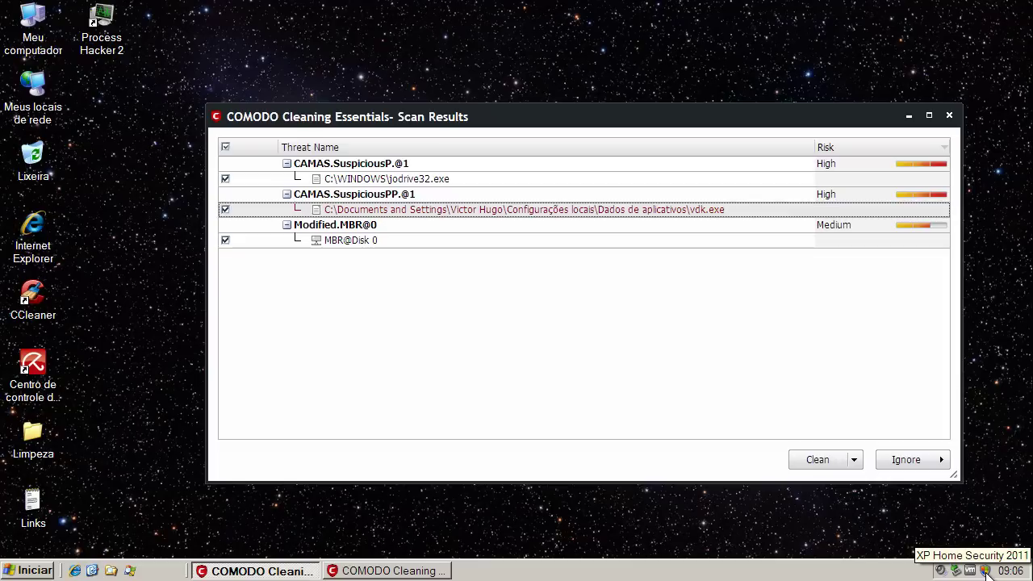
pyautogui.click(373, 228)
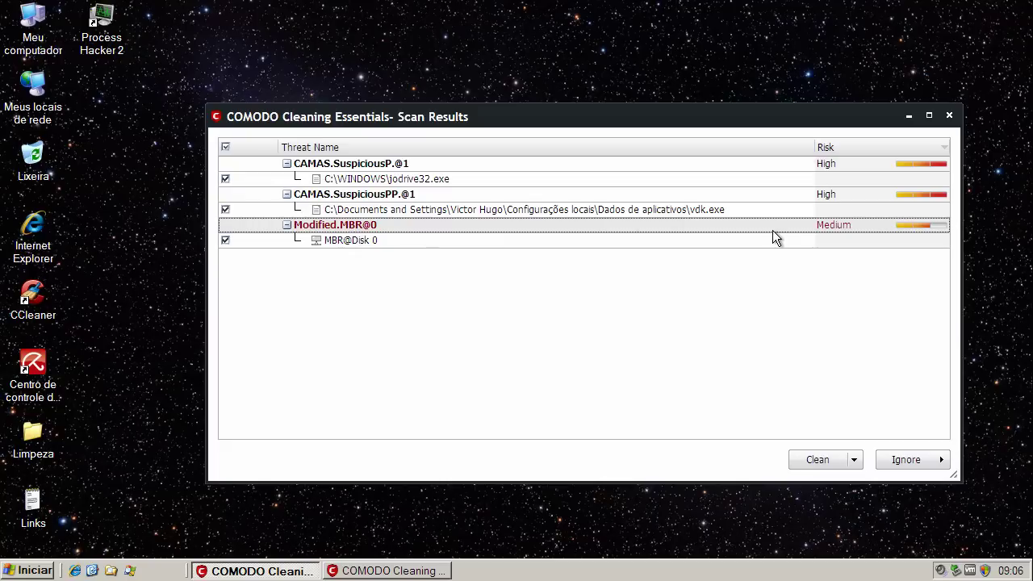
pyautogui.click(809, 454)
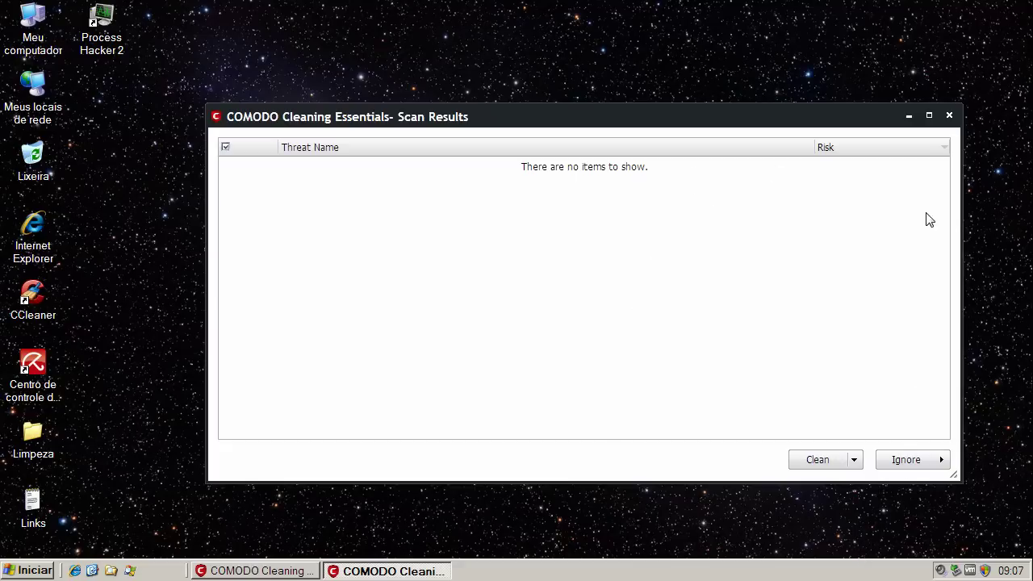
# Step: Close the COMODO scan results and decline sending the explorer.exe error report
pyautogui.click(948, 118)
pyautogui.click(549, 327)
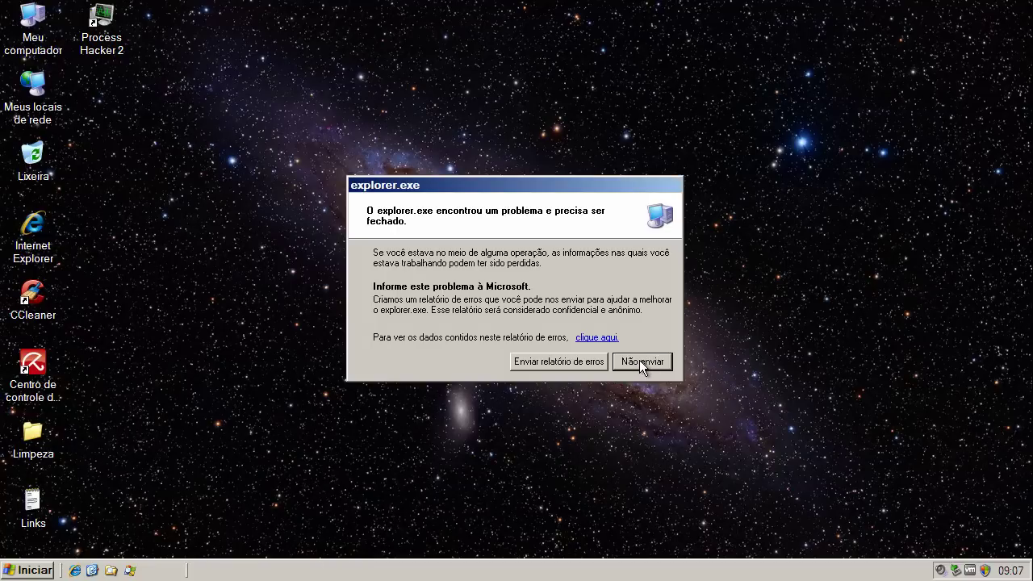
pyautogui.click(639, 361)
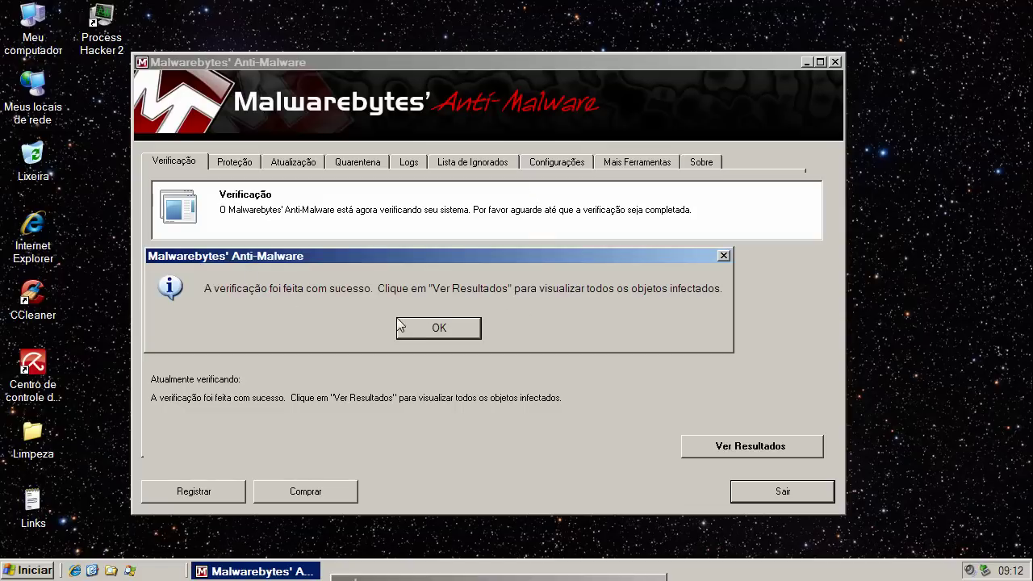
# Step: Open the finished Malwarebytes scan's results, and widen the window and the Fabricante column
pyautogui.click(436, 330)
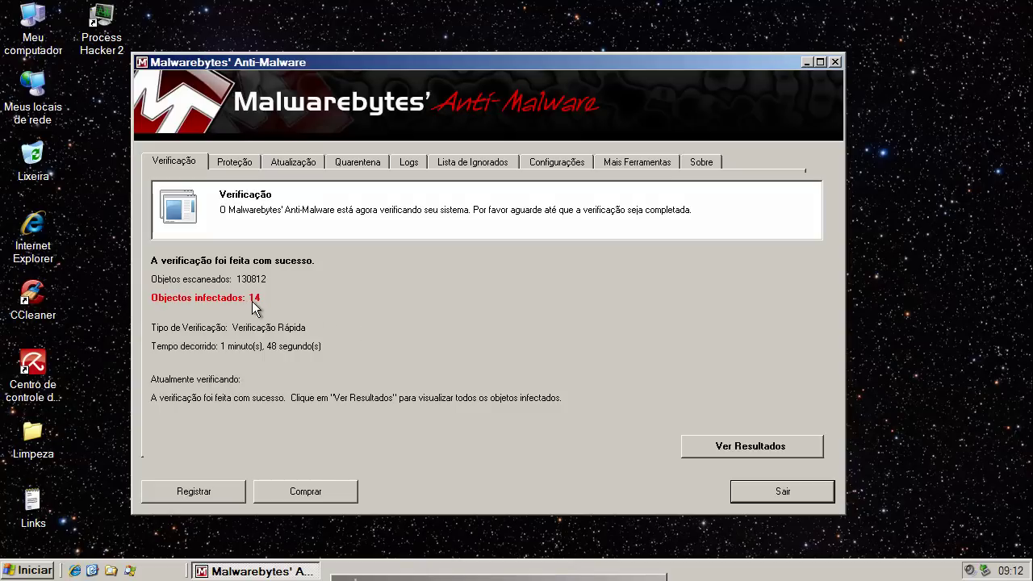
pyautogui.click(776, 448)
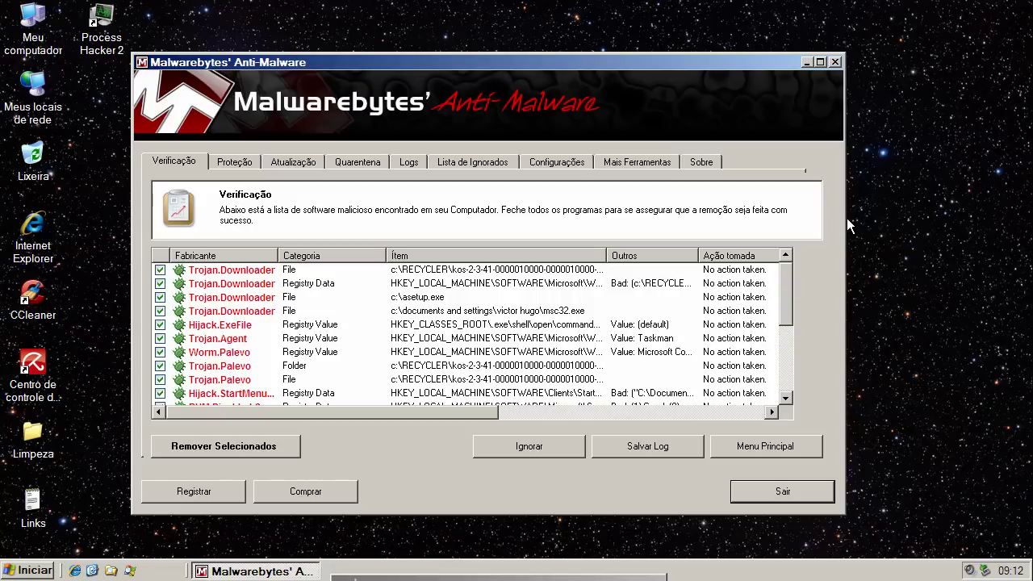
pyautogui.moveTo(847, 218); pyautogui.dragTo(925, 218)
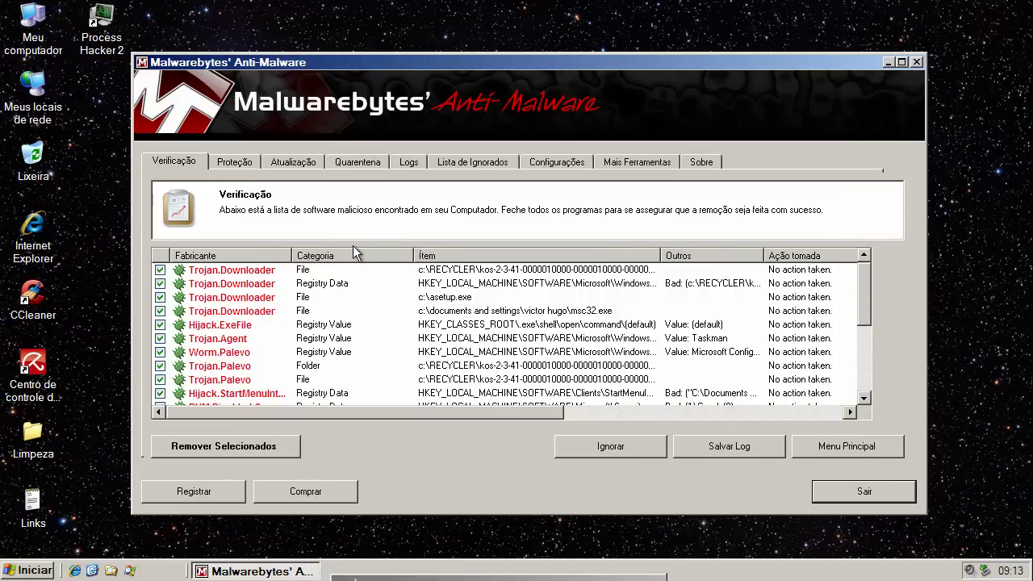
pyautogui.moveTo(292, 255); pyautogui.dragTo(355, 256)
# Step: Examine the infected items in the Malwarebytes results, from the Trojan.Downloader entries down to PUM.Disabled.SecurityCenter
pyautogui.click(234, 271)
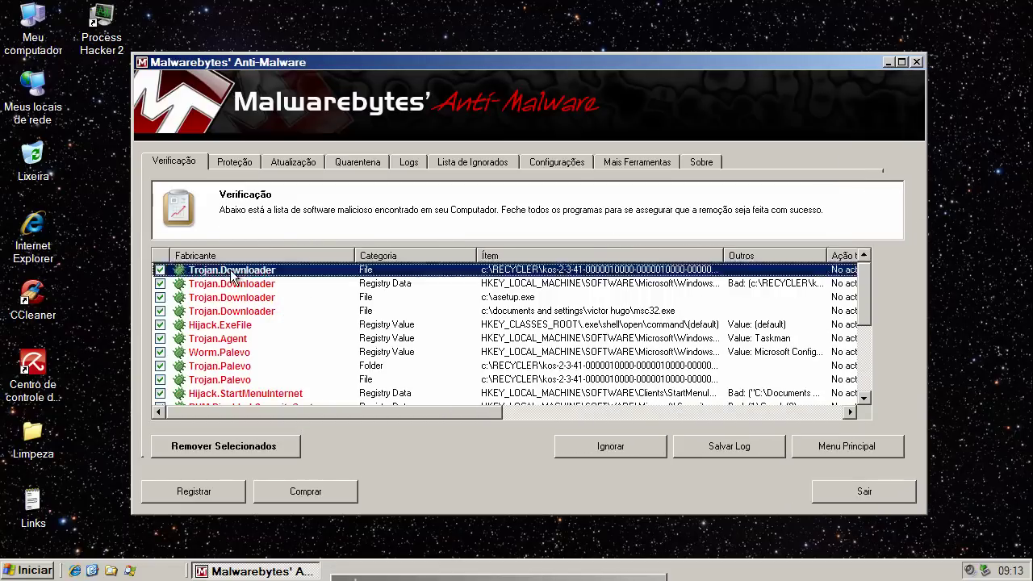
pyautogui.click(240, 313)
pyautogui.click(241, 325)
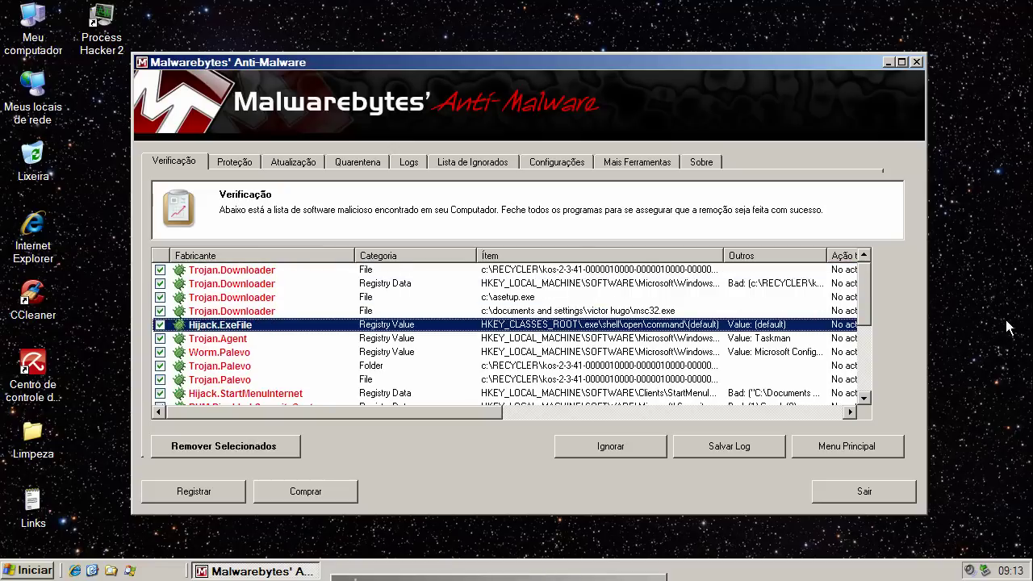
pyautogui.moveTo(866, 294); pyautogui.dragTo(867, 334)
pyautogui.click(205, 309)
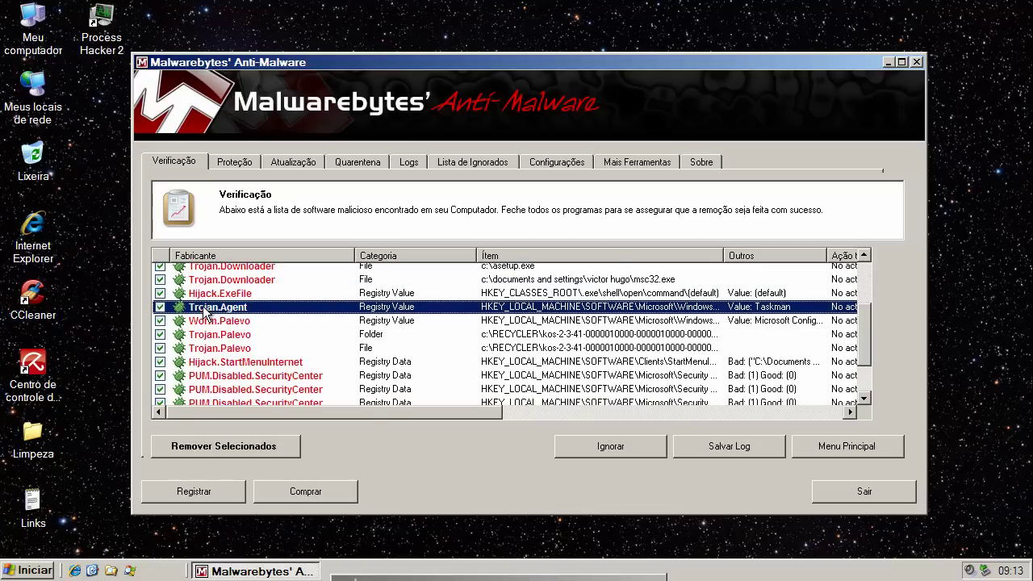
pyautogui.click(213, 322)
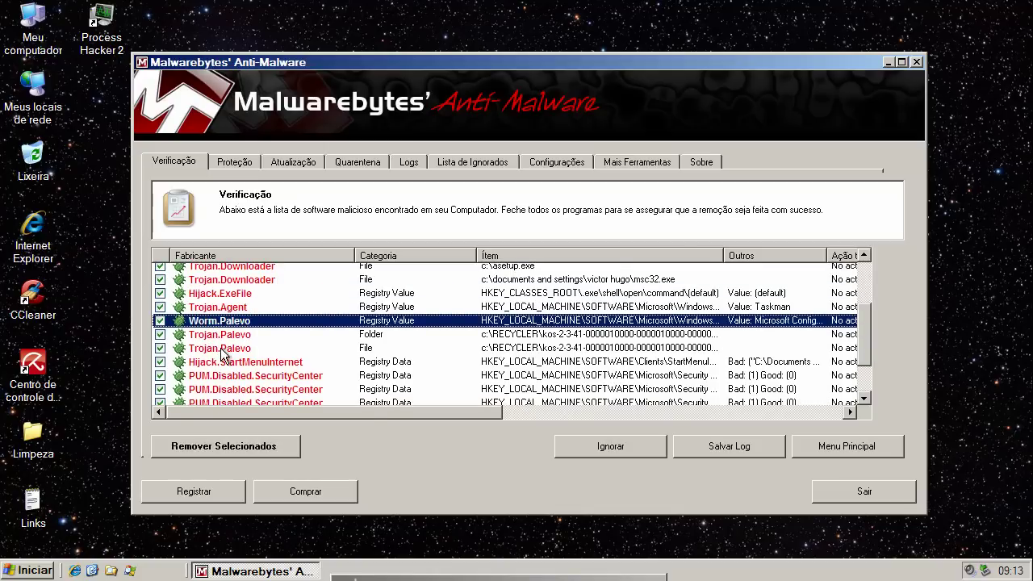
pyautogui.click(222, 349)
pyautogui.moveTo(867, 320); pyautogui.dragTo(869, 360)
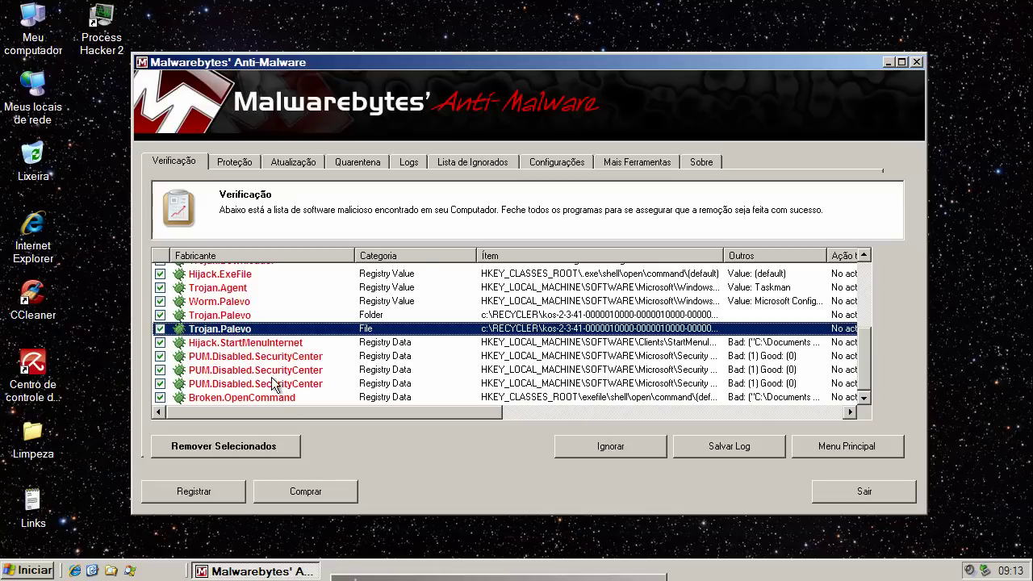
pyautogui.click(211, 357)
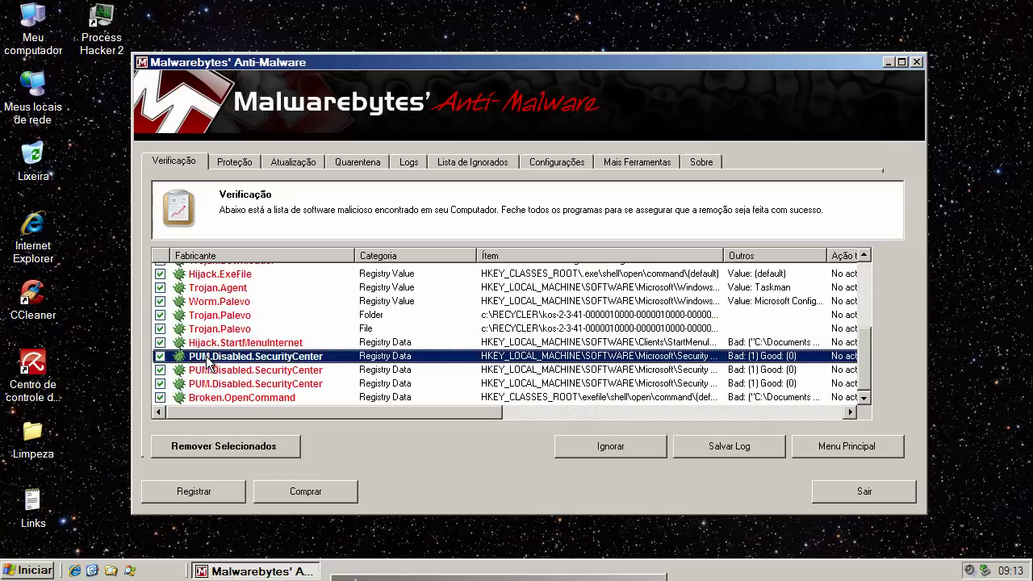
# Step: Examine the Hijack.StartMenuInternet, Broken.OpenCommand and three PUM.Disabled.SecurityCenter entries in the Malwarebytes results
pyautogui.click(290, 344)
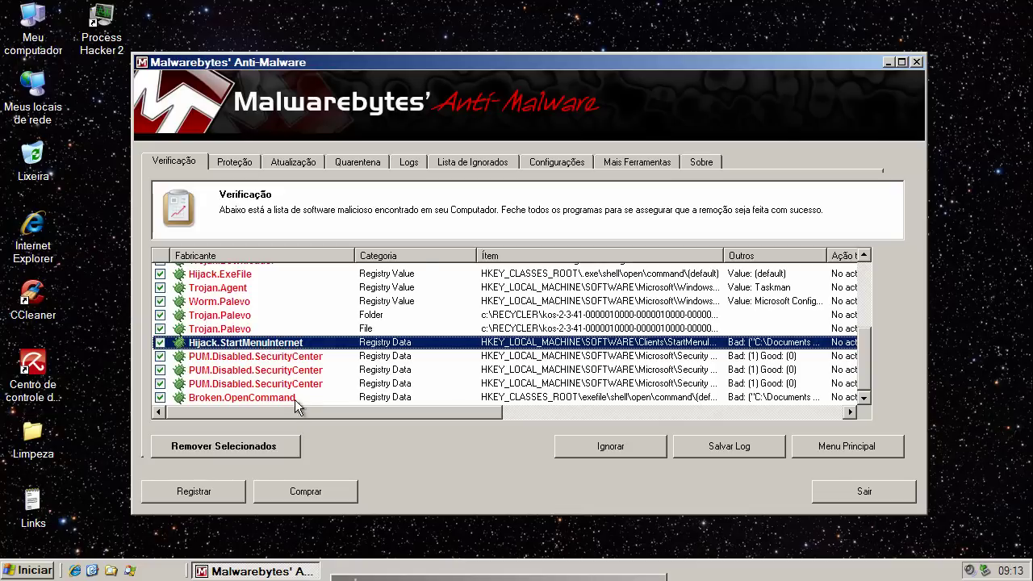
pyautogui.click(255, 400)
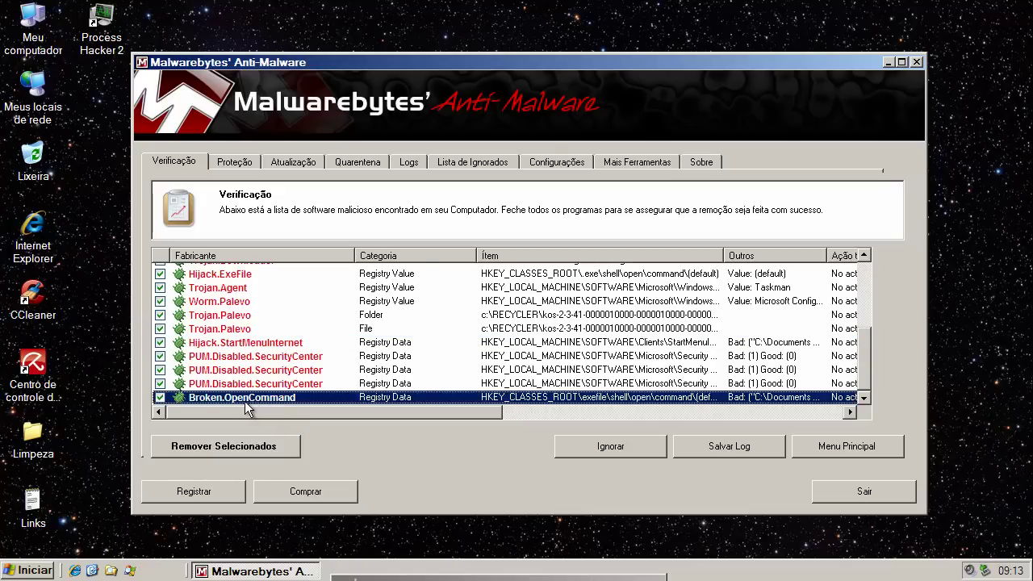
pyautogui.click(286, 357)
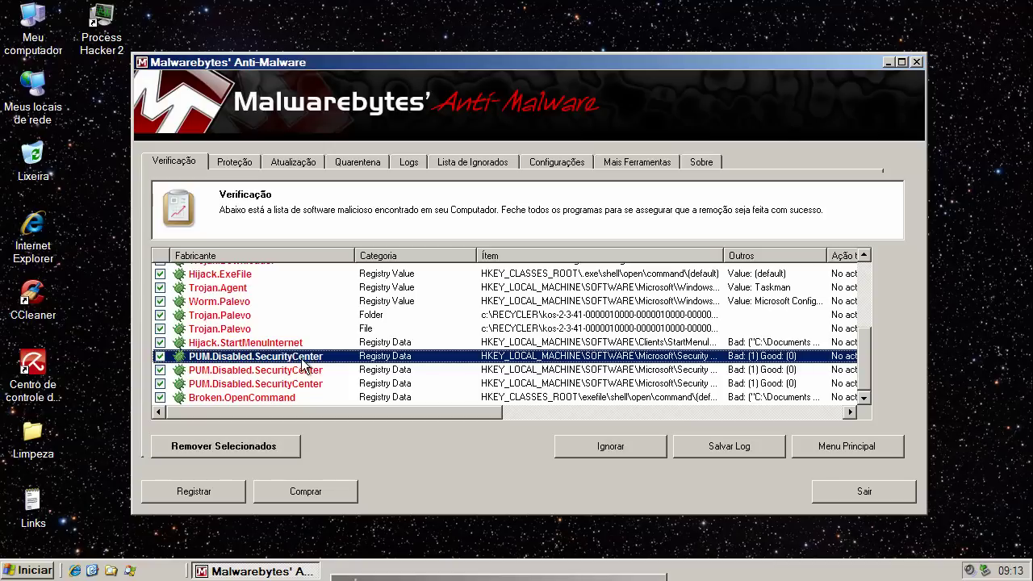
pyautogui.click(300, 372)
pyautogui.click(301, 384)
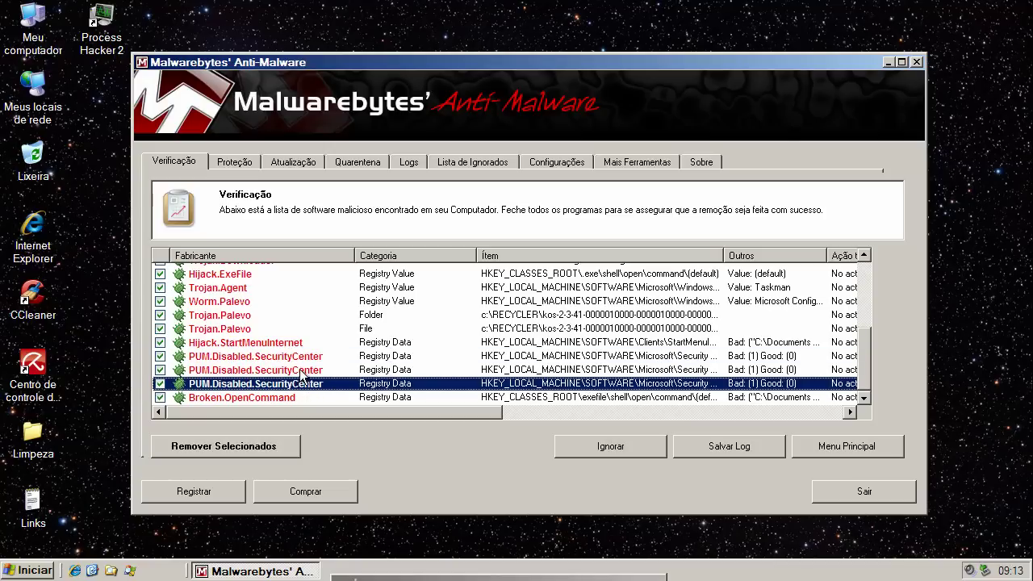
pyautogui.click(300, 370)
pyautogui.click(300, 357)
pyautogui.click(300, 371)
pyautogui.click(300, 384)
pyautogui.click(300, 371)
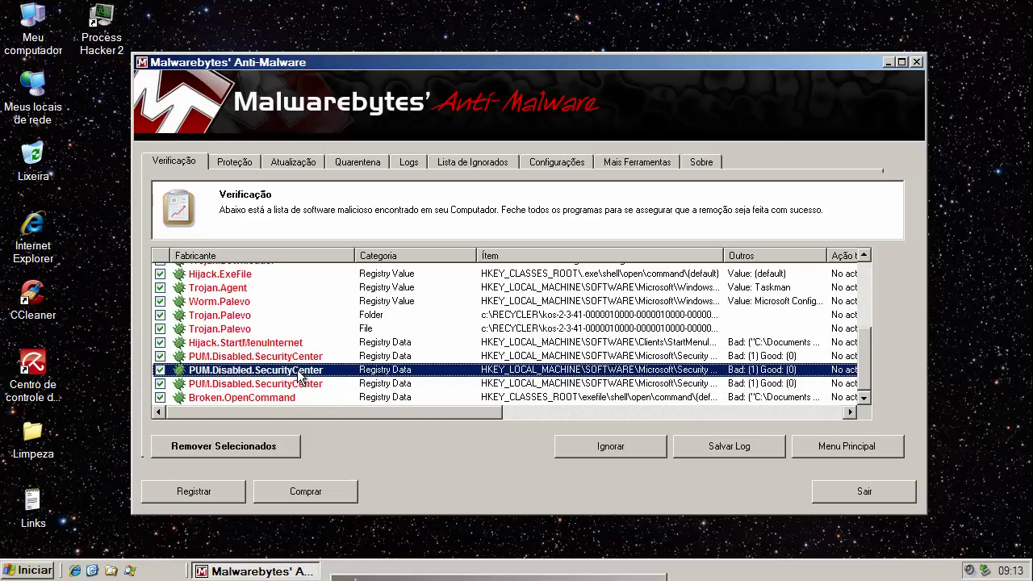
pyautogui.click(299, 359)
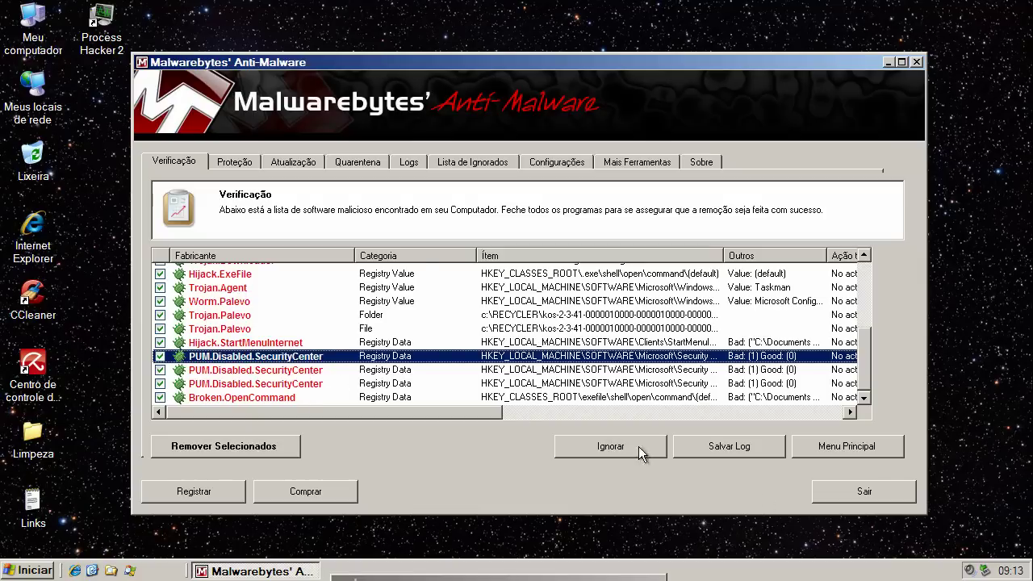
# Step: Remove the selected infections in Malwarebytes, close the removal log, decline the restart and exit the program
pyautogui.click(250, 449)
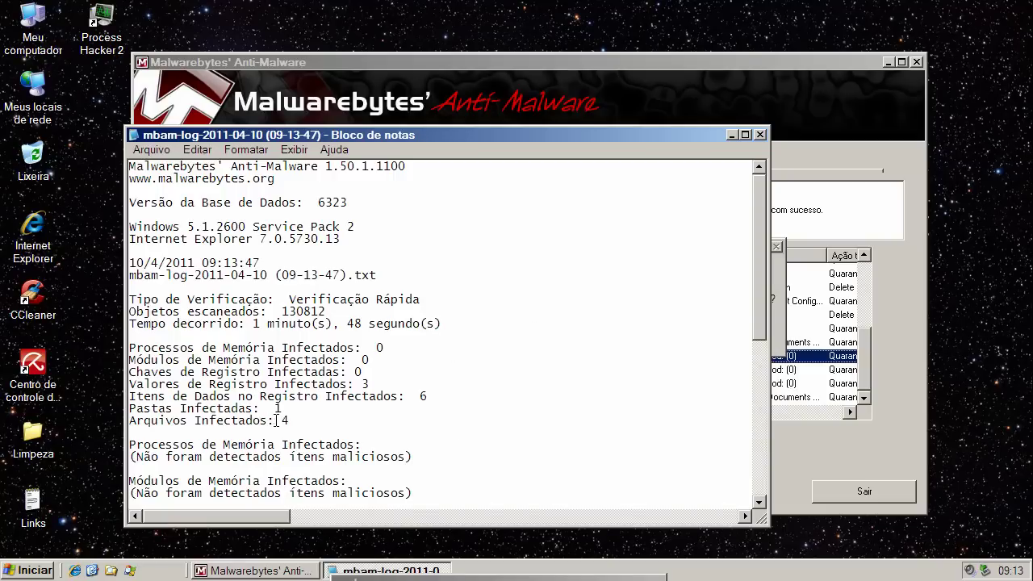
pyautogui.click(759, 134)
pyautogui.click(543, 337)
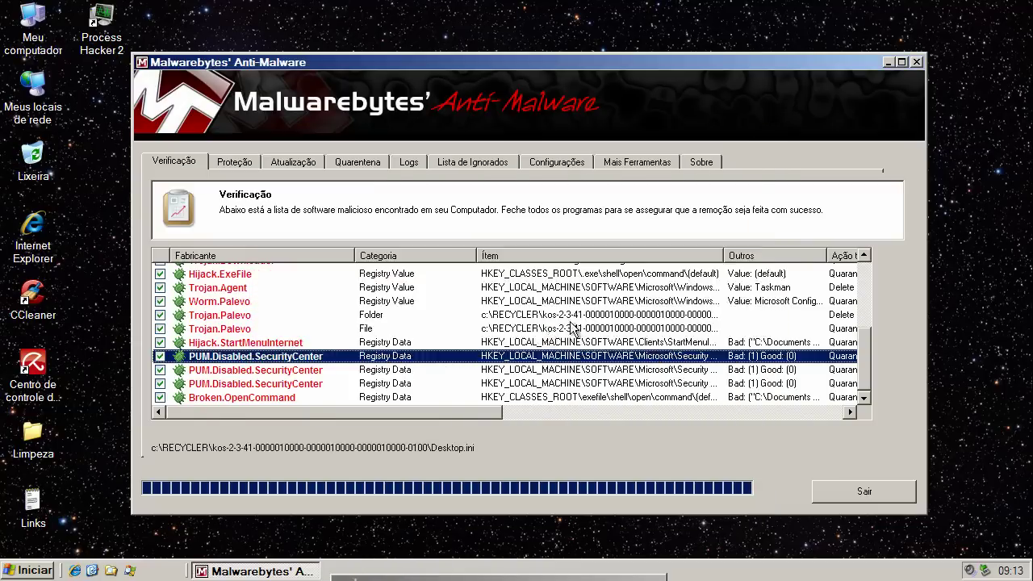
pyautogui.click(866, 487)
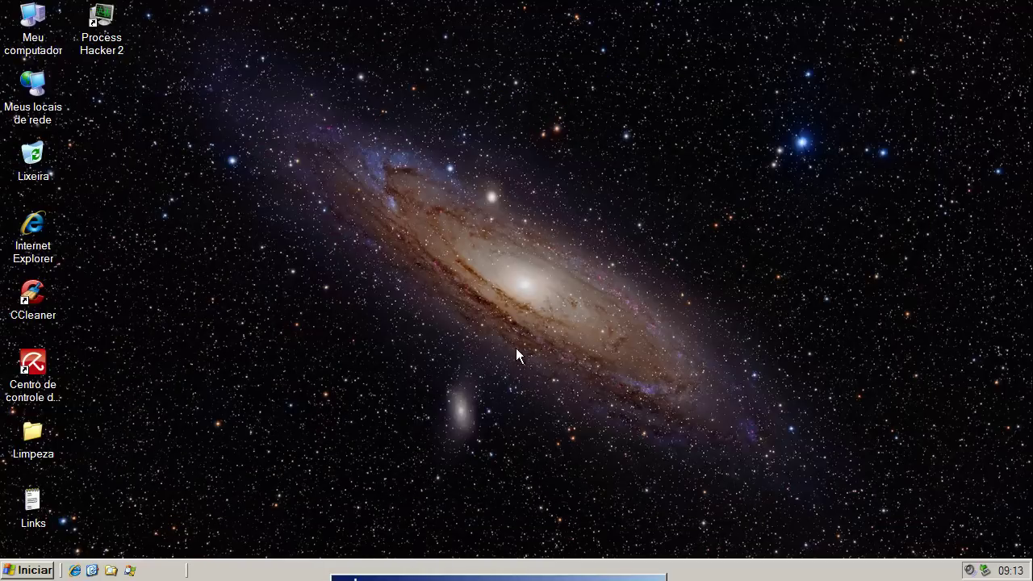
# Step: Decline sending the explorer.exe error reports, opening the Limpeza folder between the two
pyautogui.moveTo(433, 577); pyautogui.dragTo(450, 321)
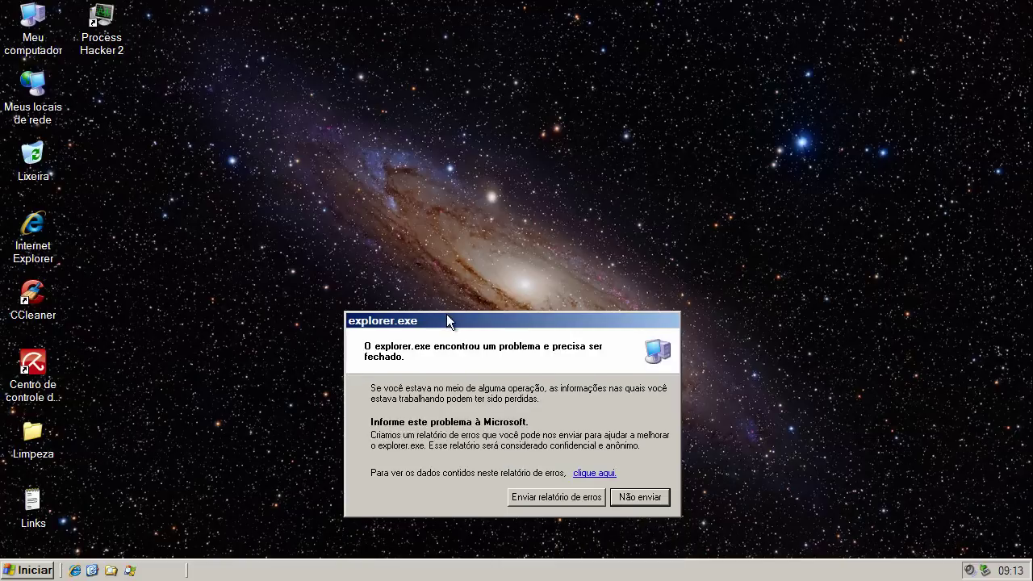
pyautogui.click(639, 496)
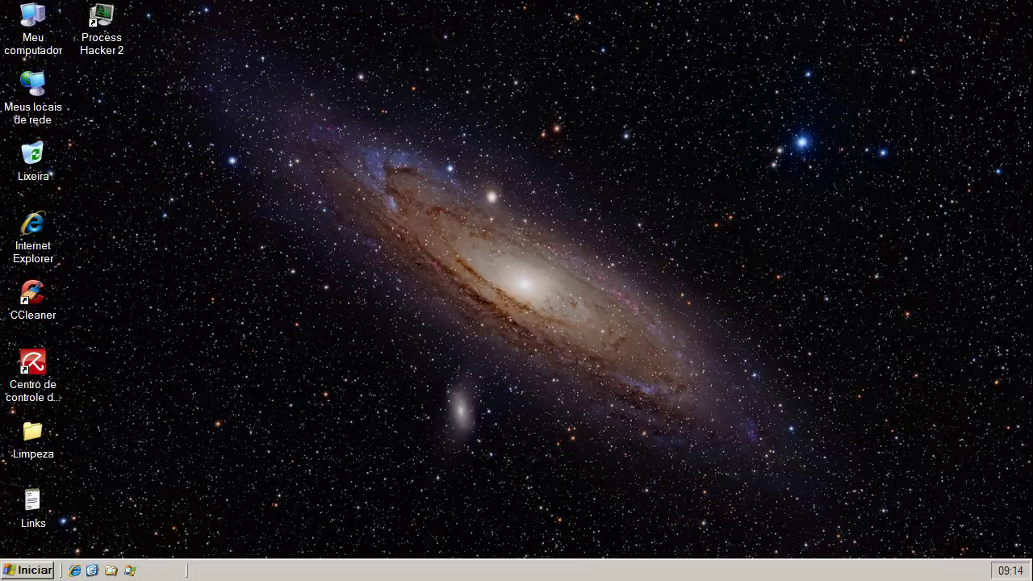
pyautogui.click(42, 435)
pyautogui.doubleClick(41, 431)
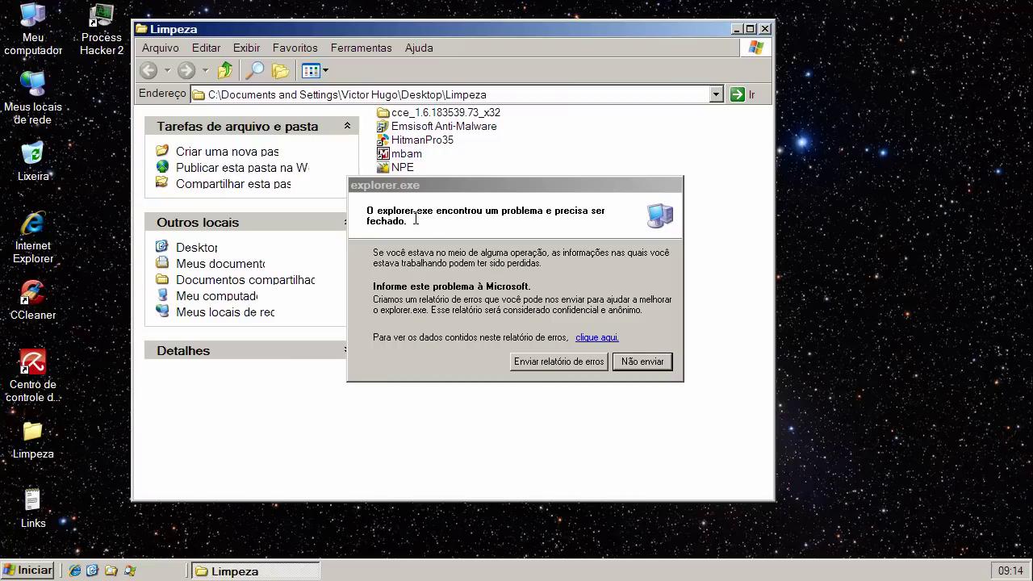
pyautogui.click(434, 191)
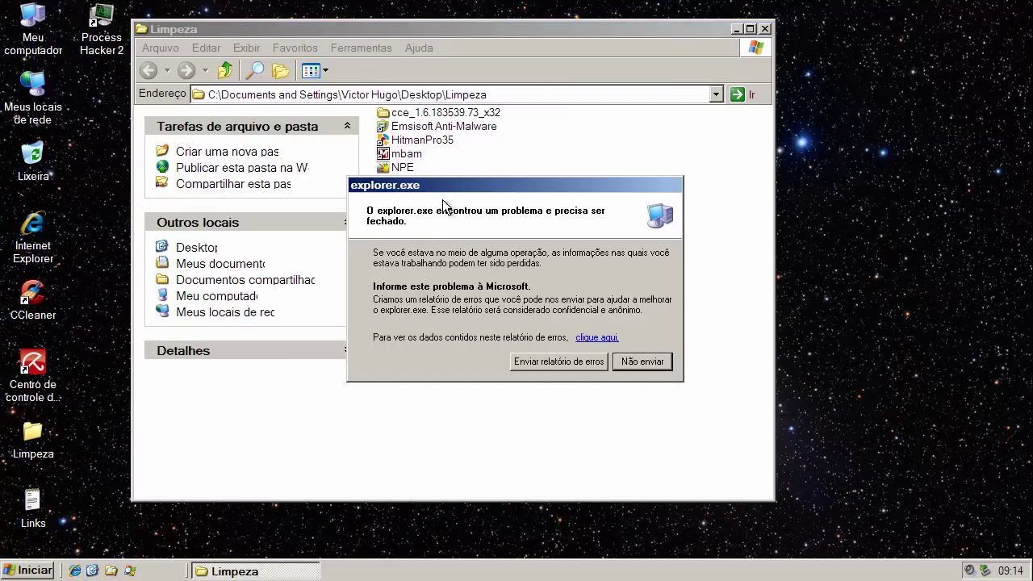
pyautogui.click(666, 361)
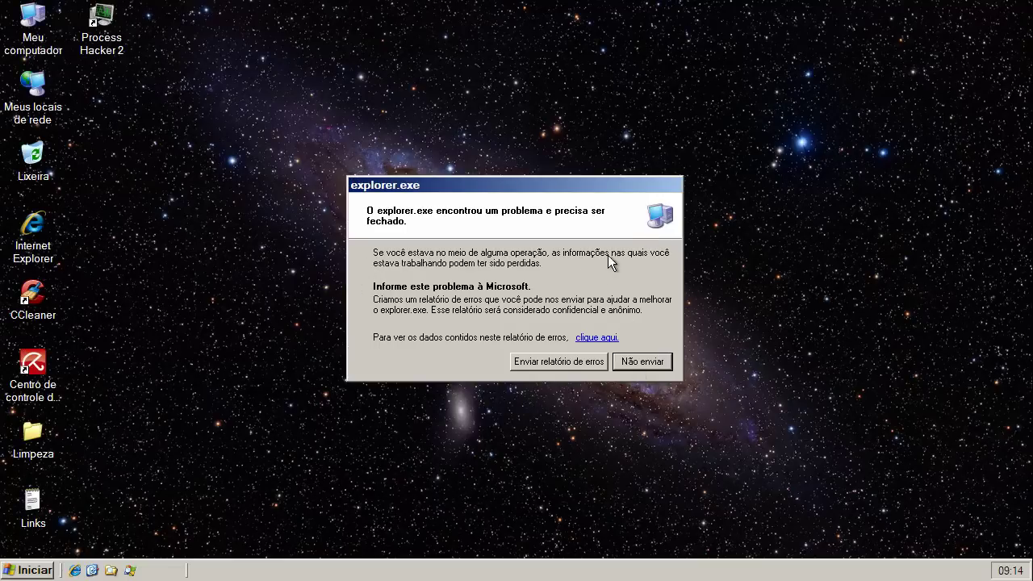
# Step: Launch HitmanPro35 from the Limpeza folder and start a scan, moving the error dialog away and closing the folder
pyautogui.doubleClick(37, 433)
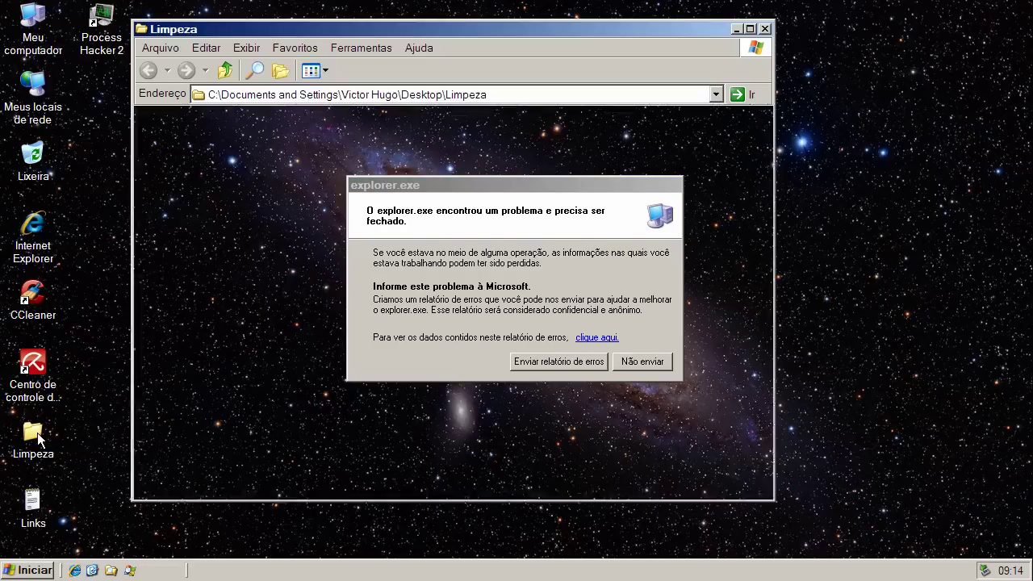
pyautogui.doubleClick(417, 141)
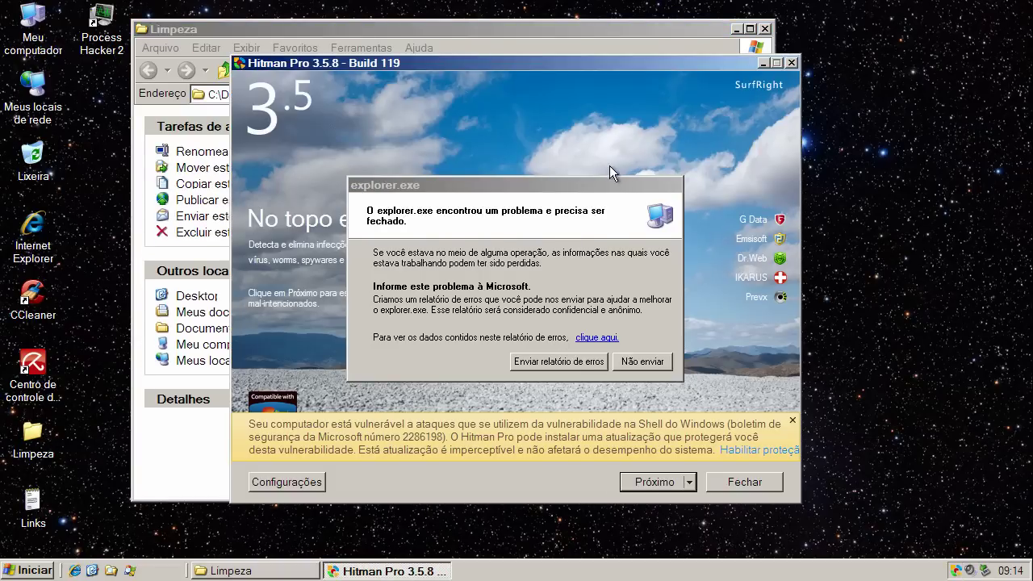
pyautogui.click(639, 456)
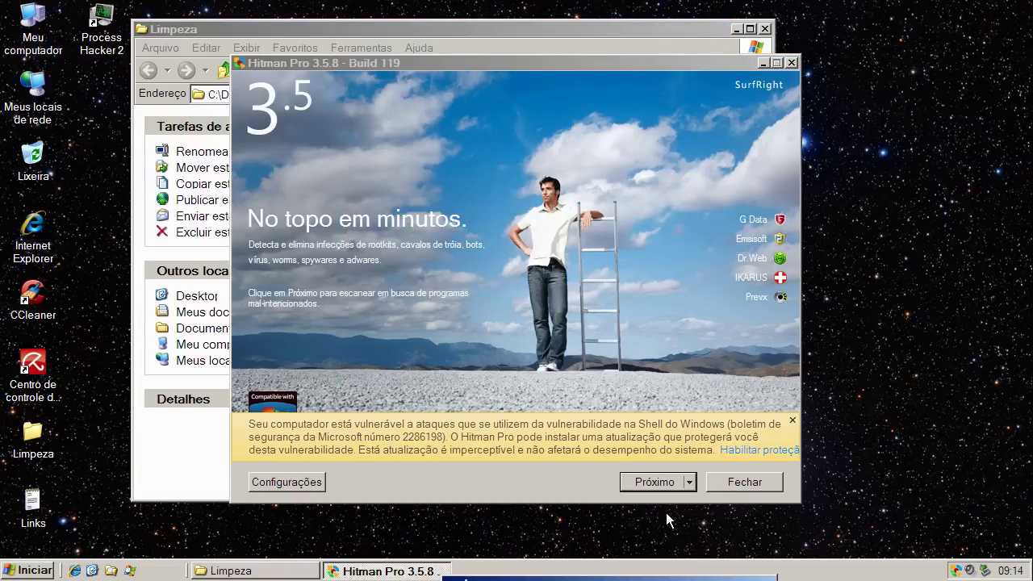
pyautogui.click(656, 483)
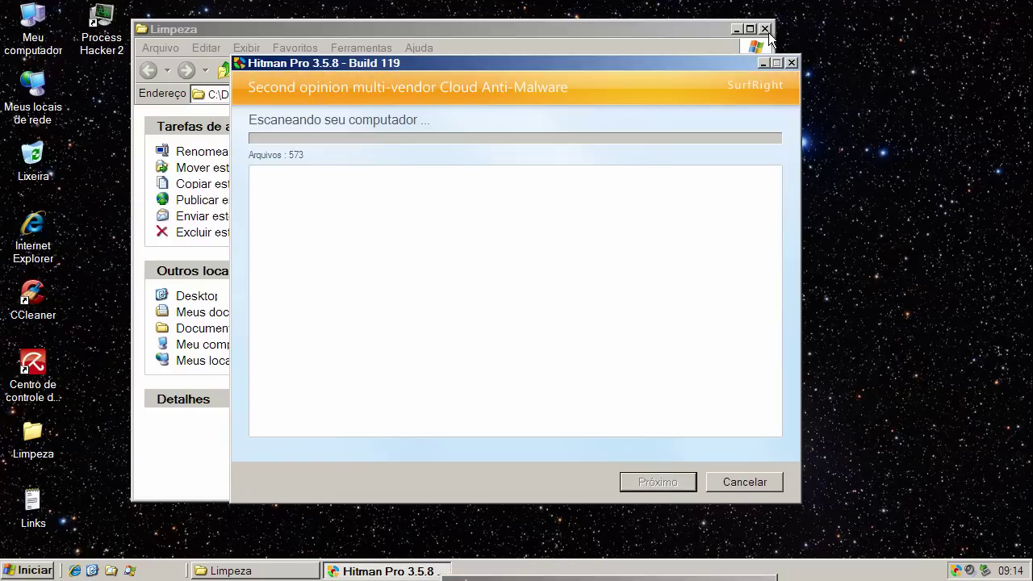
pyautogui.click(764, 29)
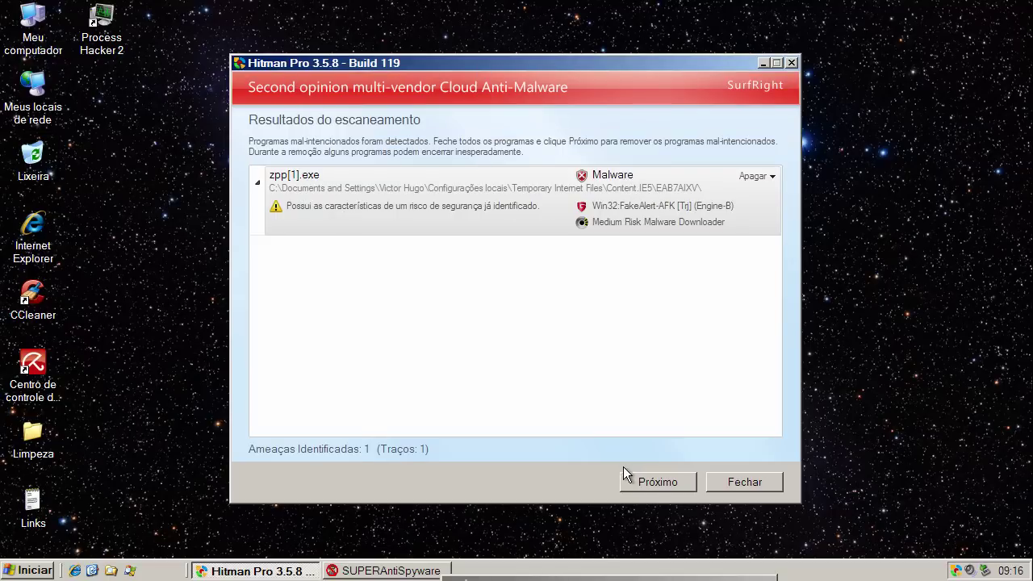
# Step: Delete the detected zpp[1].exe malware with Hitman Pro and close the program
pyautogui.click(649, 487)
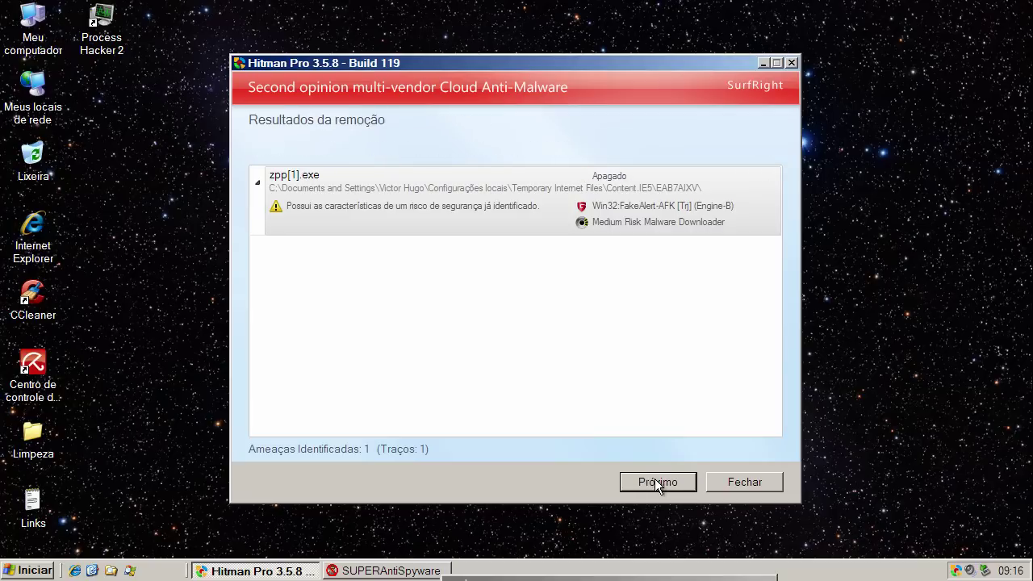
pyautogui.click(655, 481)
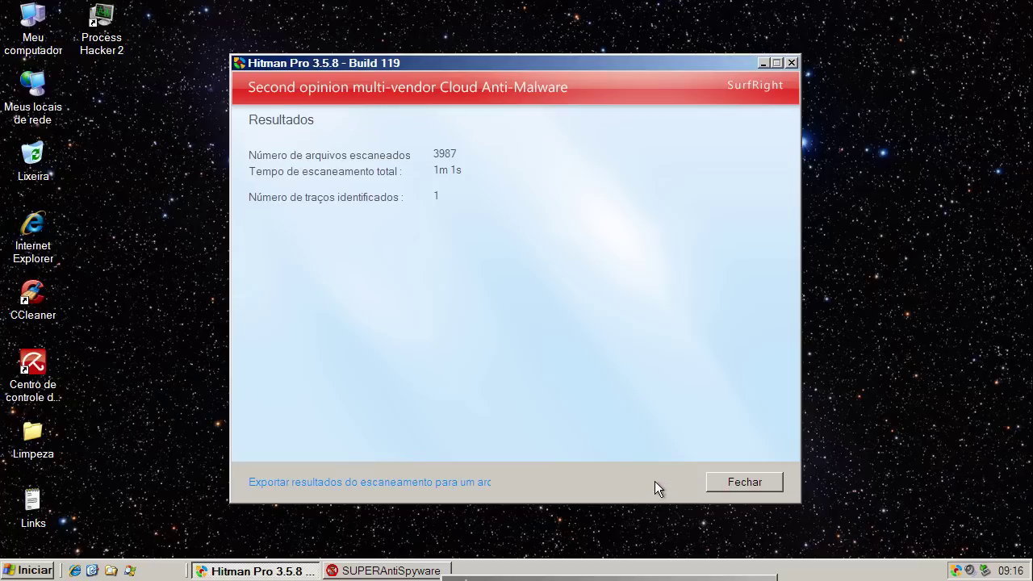
pyautogui.click(760, 476)
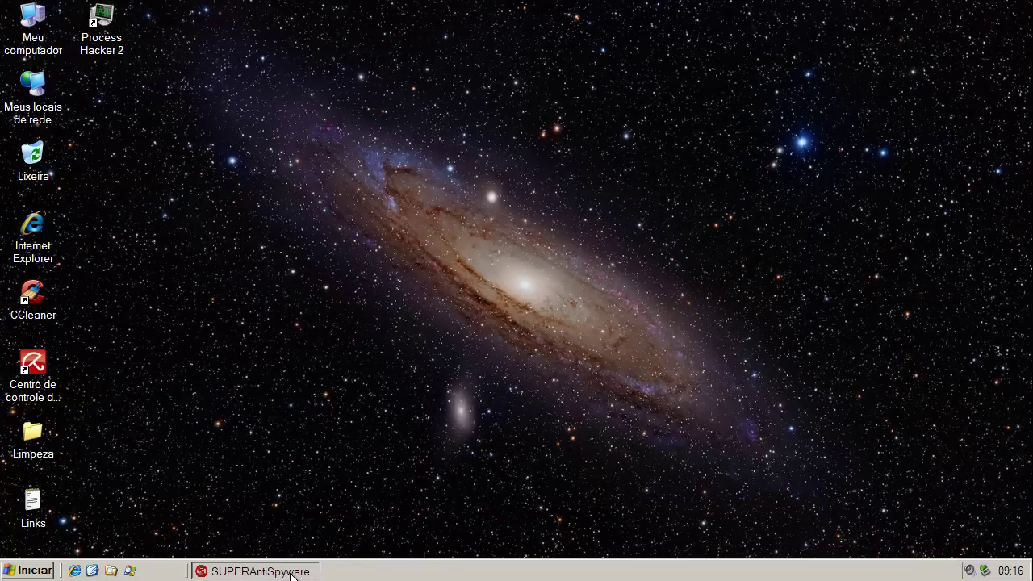
# Step: Switch to SUPERAntiSpyware, dismiss the scan summary and inspect the System.BrokenFileAssociation and Trojan.Agent/Gen-Nullo[Short] items
pyautogui.click(290, 573)
pyautogui.click(324, 413)
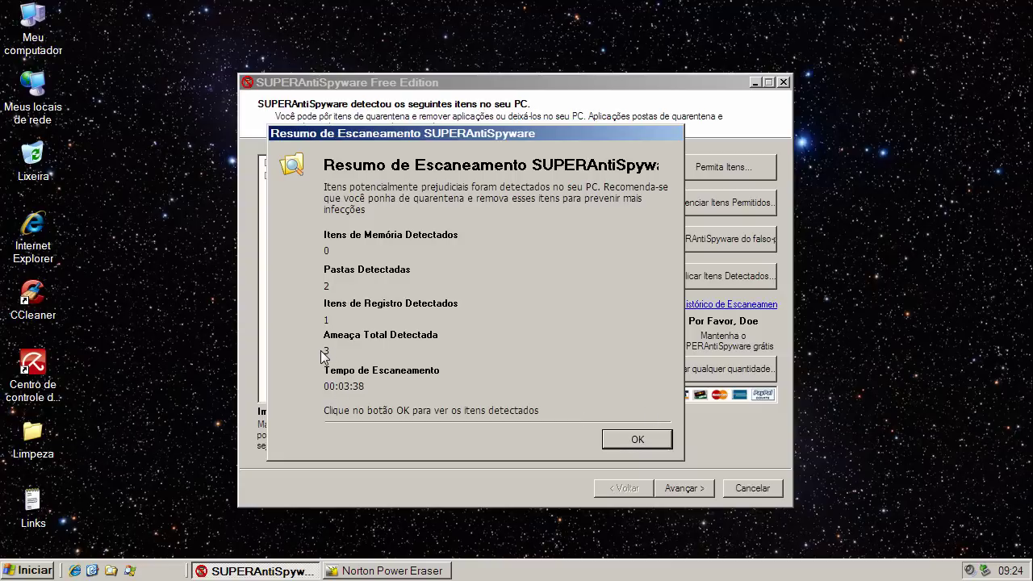
pyautogui.click(637, 438)
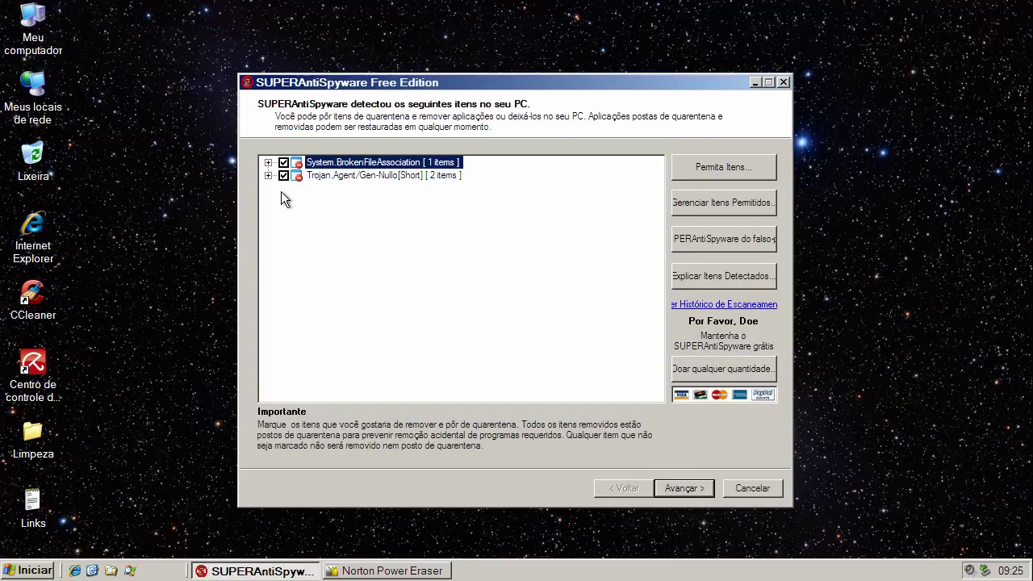
pyautogui.click(267, 163)
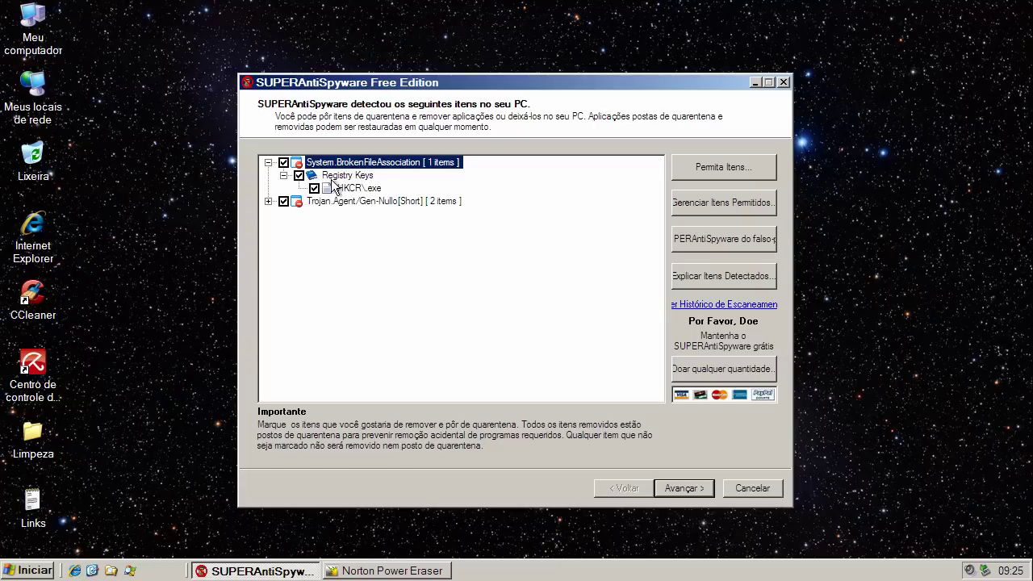
pyautogui.click(359, 188)
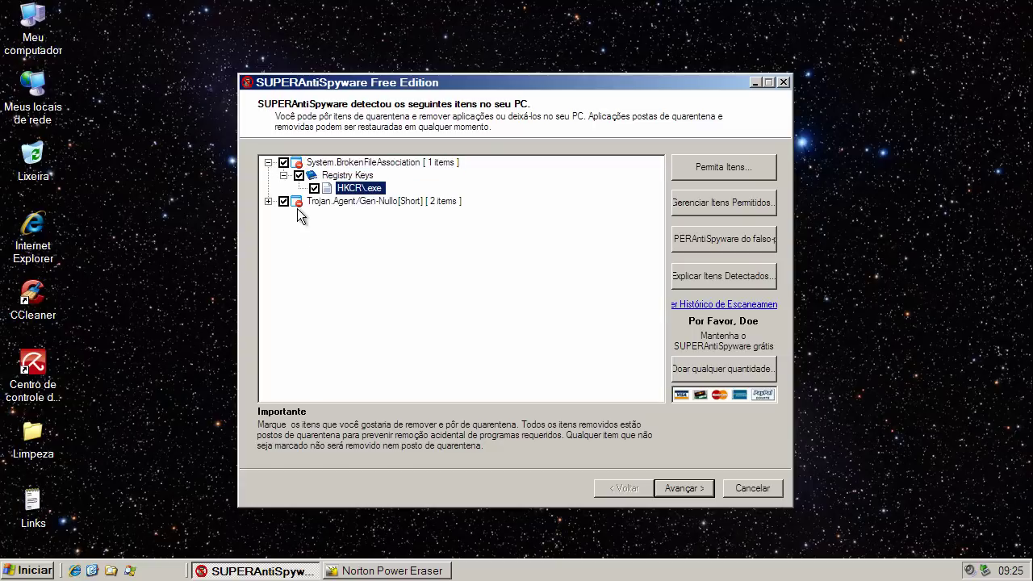
pyautogui.click(267, 201)
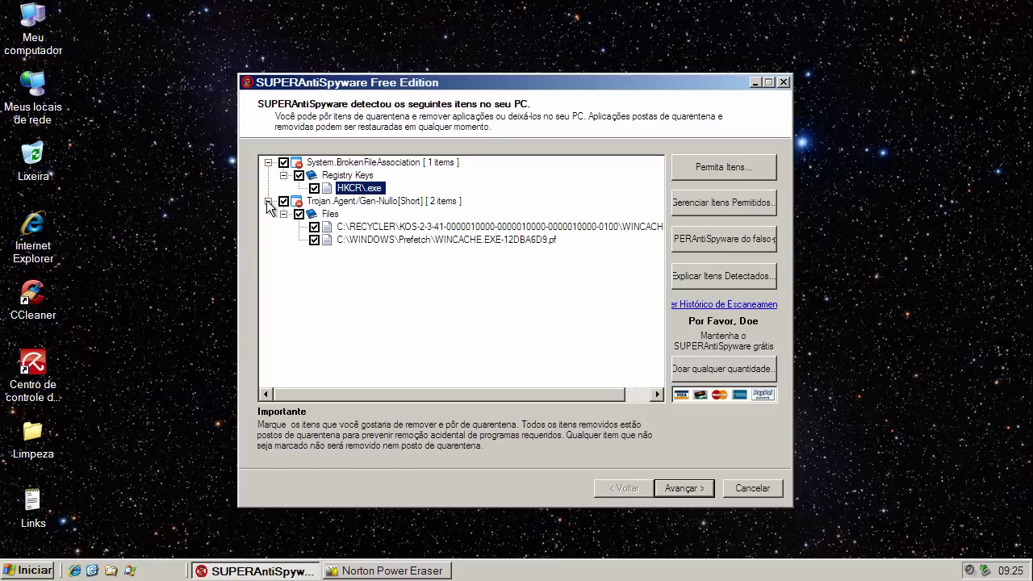
pyautogui.click(389, 203)
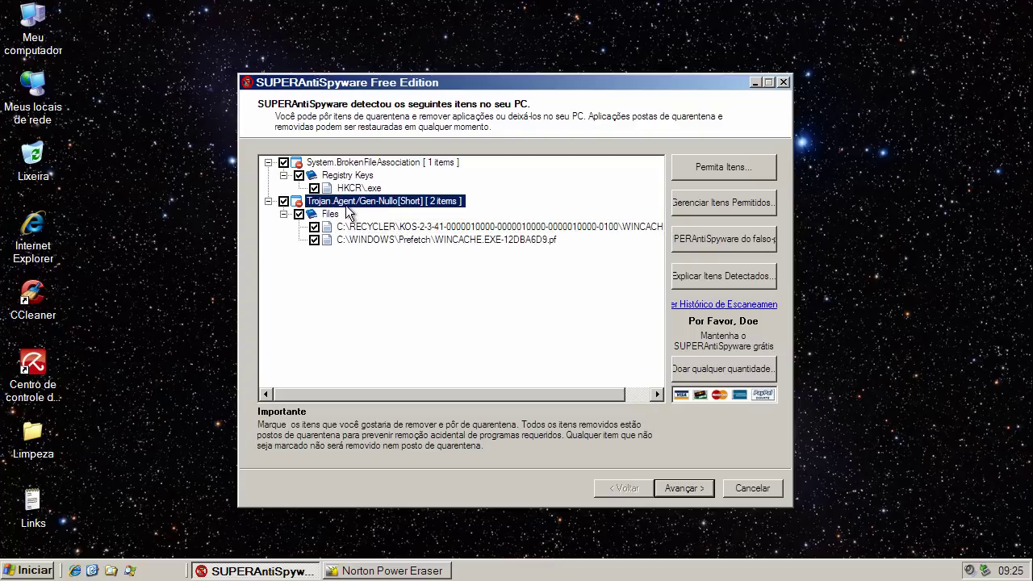
# Step: Quarantine and remove the items detected by SUPERAntiSpyware, decline the restart and close the program
pyautogui.click(686, 489)
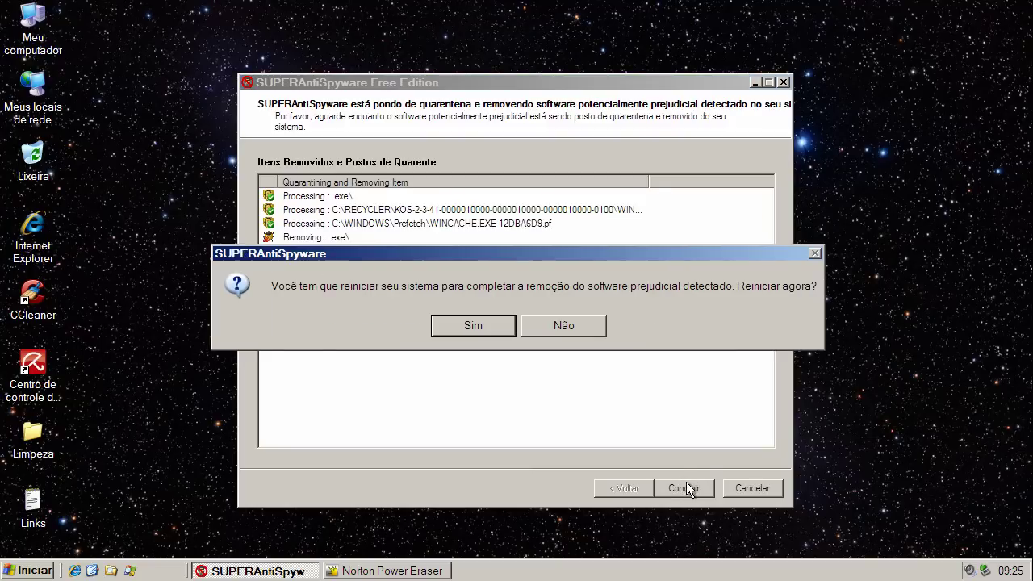
pyautogui.click(553, 325)
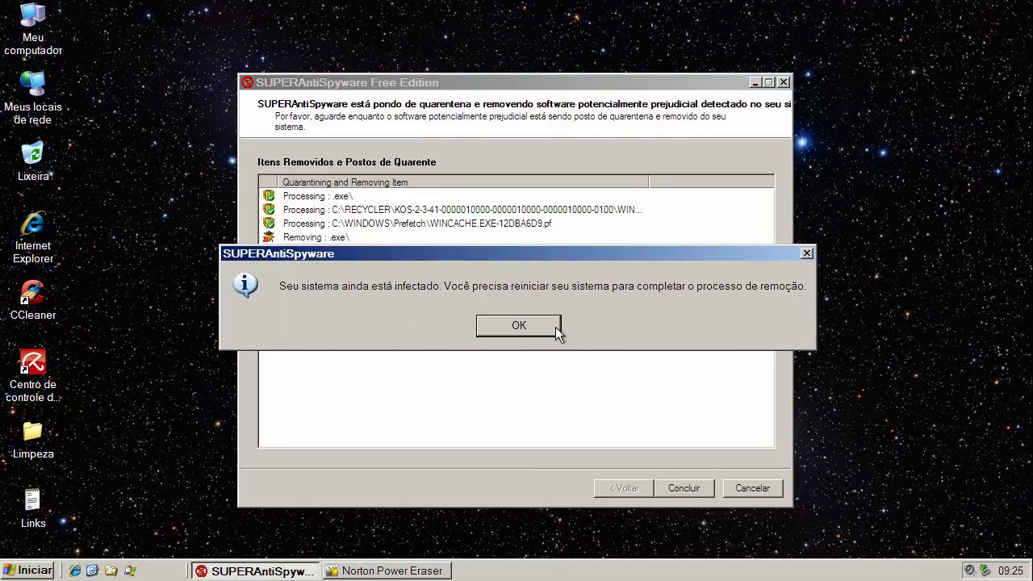
pyautogui.click(495, 327)
pyautogui.click(676, 487)
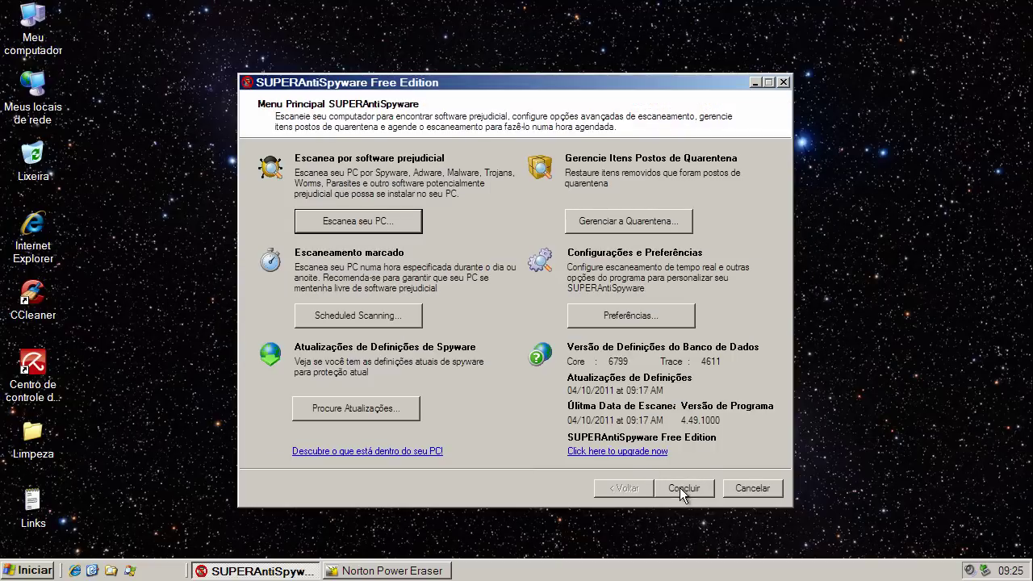
pyautogui.click(763, 487)
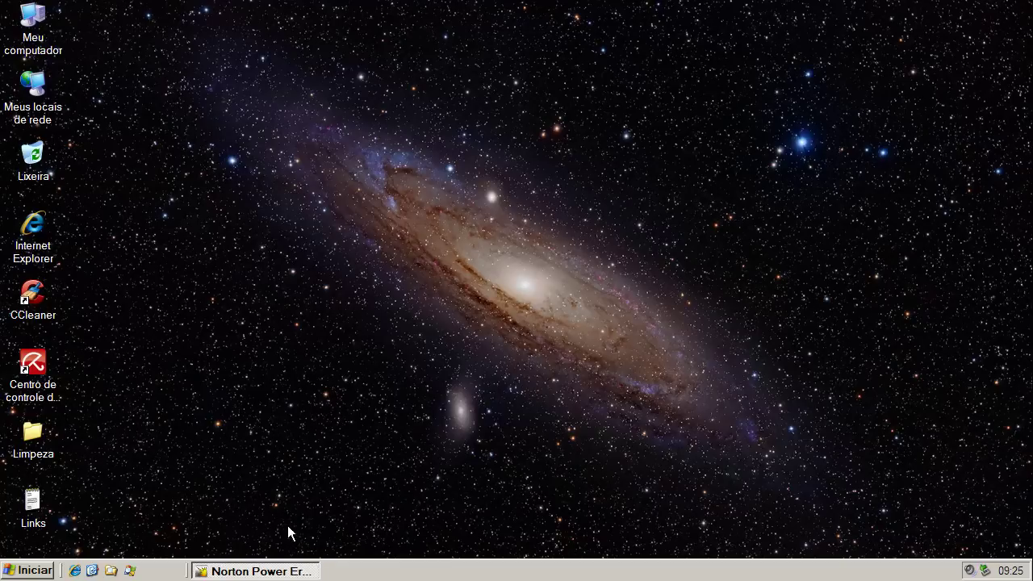
# Step: Switch to Norton Power Eraser, review the File Insight details of command and avipc.dll, and close it without fixing anything
pyautogui.click(266, 565)
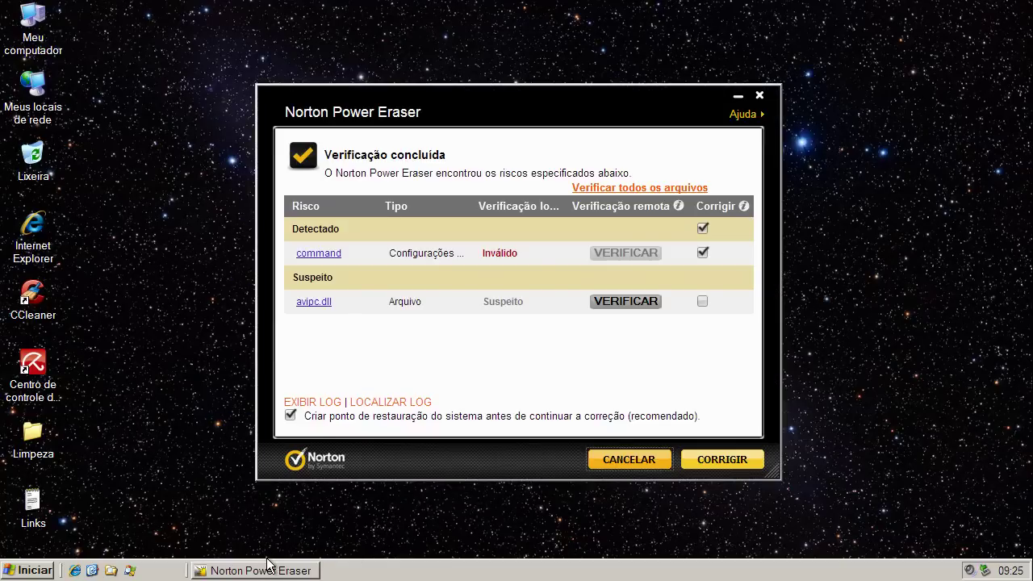
pyautogui.click(319, 253)
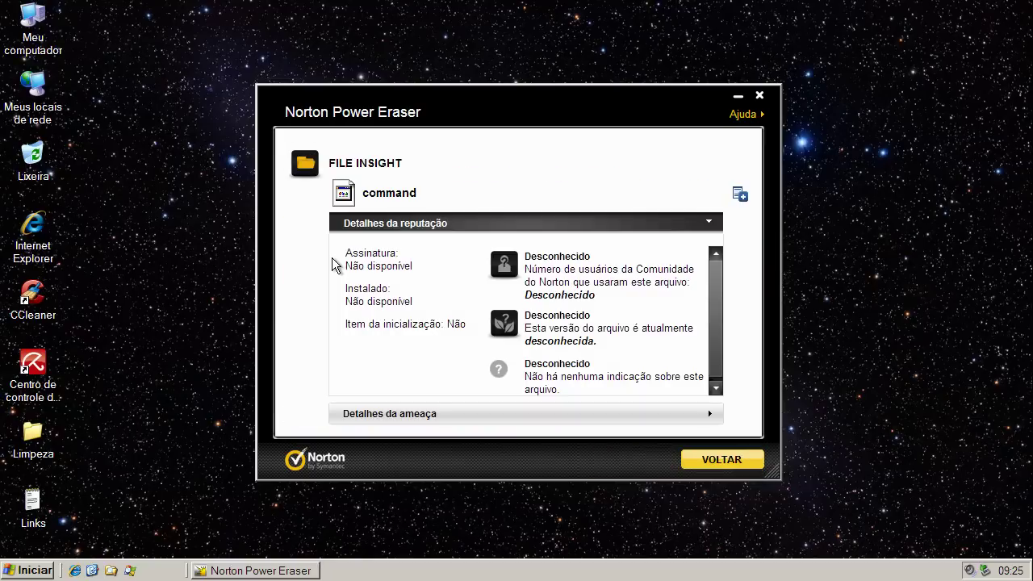
pyautogui.click(721, 459)
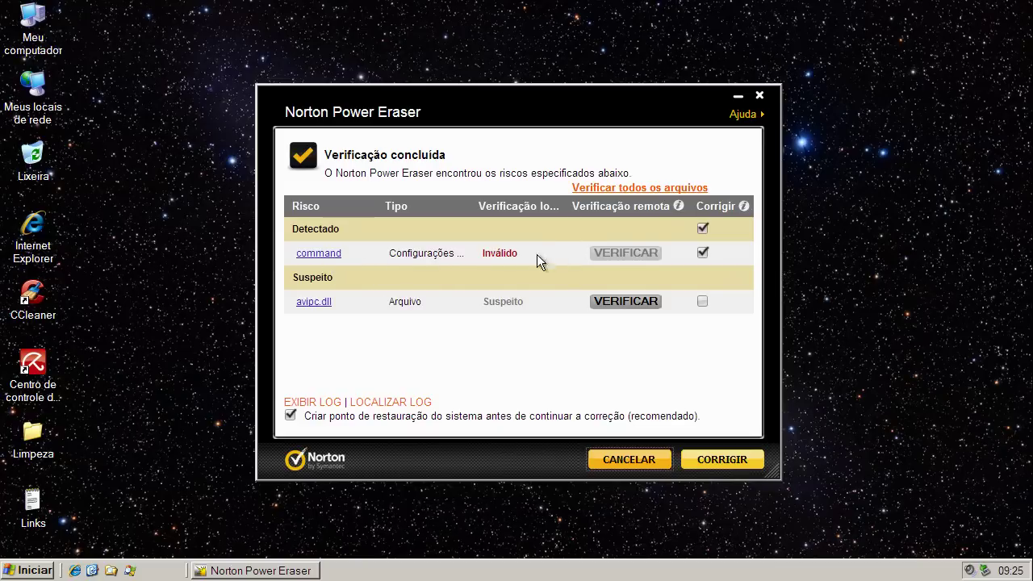
pyautogui.click(322, 303)
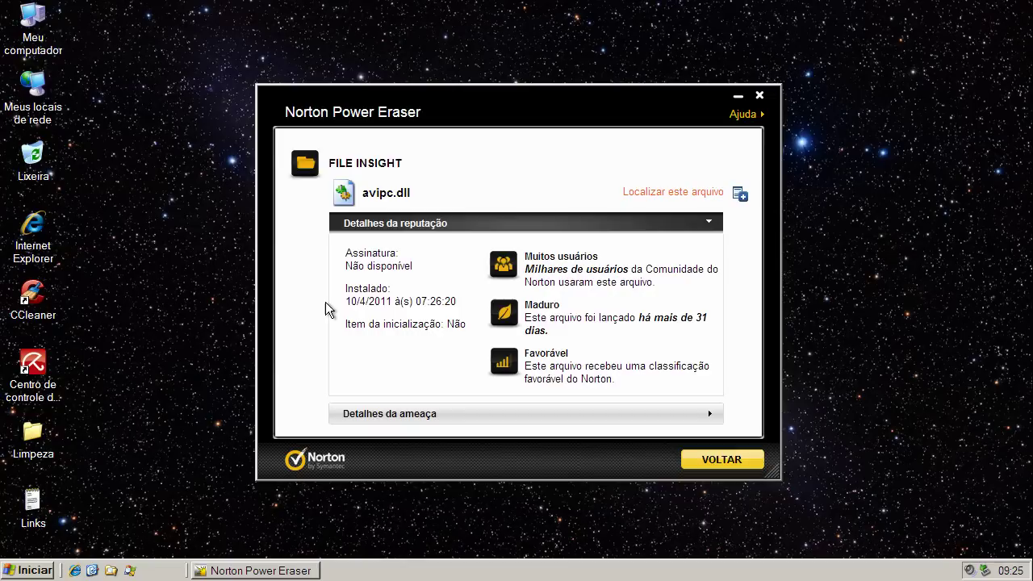
pyautogui.click(722, 465)
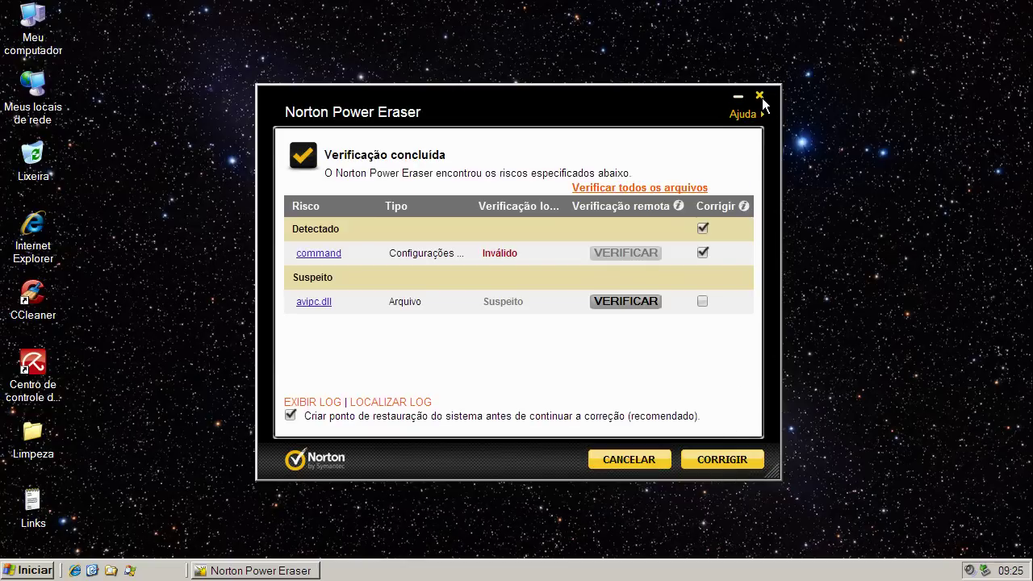
pyautogui.click(759, 96)
# Step: Open the Avira AntiVir control center and shift its window slightly to show the protection status
pyautogui.click(27, 368)
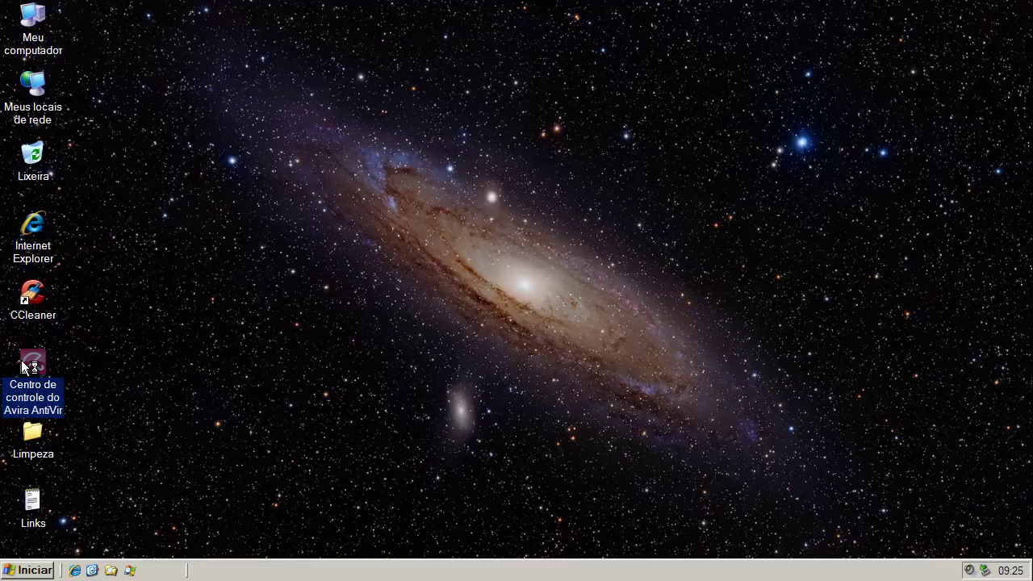
pyautogui.press('Return')
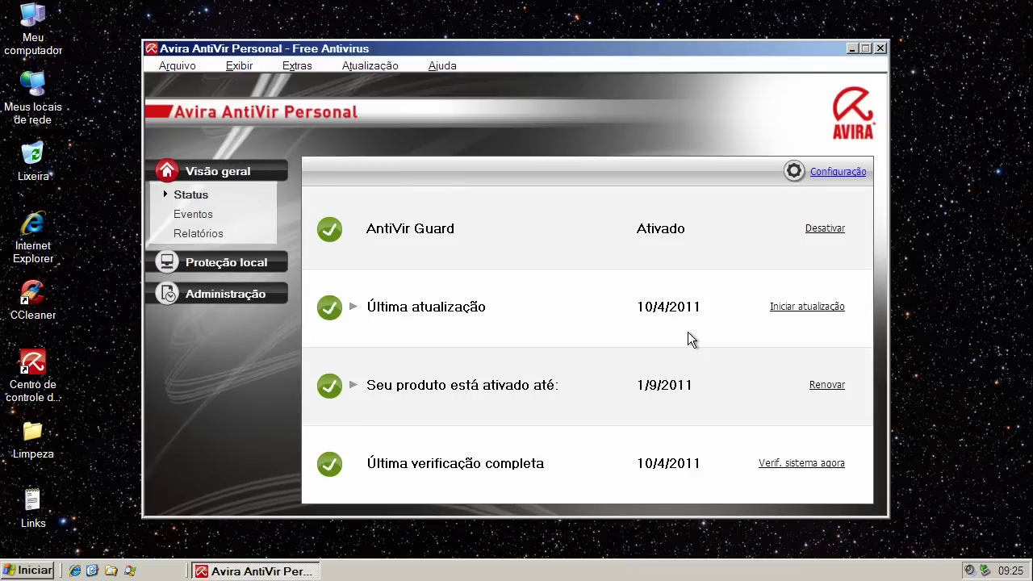
pyautogui.moveTo(555, 53); pyautogui.dragTo(557, 49)
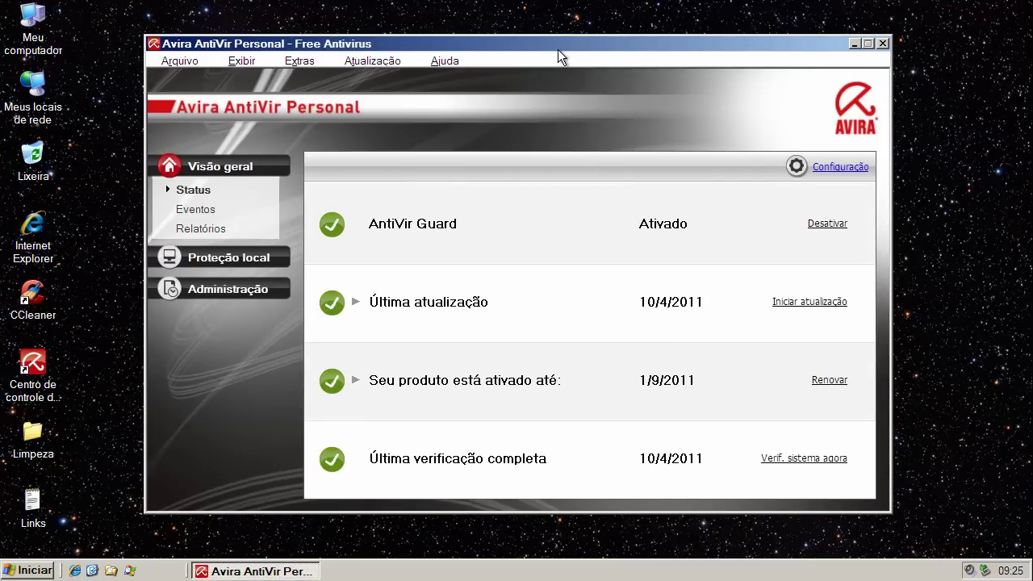